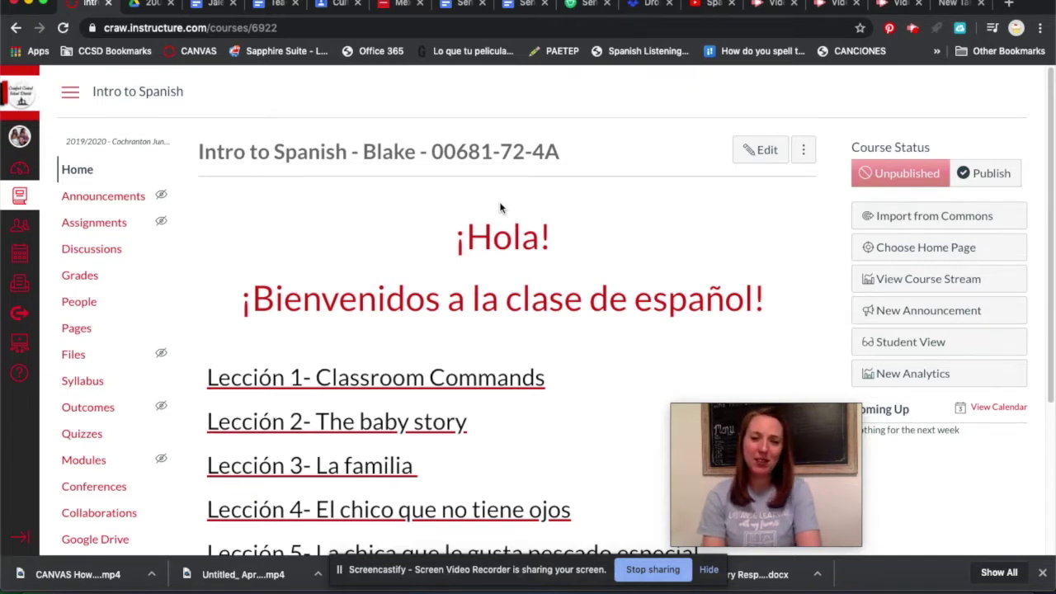
View the Lección 1 page, and open the course's Unnamed Quiz for editing
scroll(437, 347, down, 1)
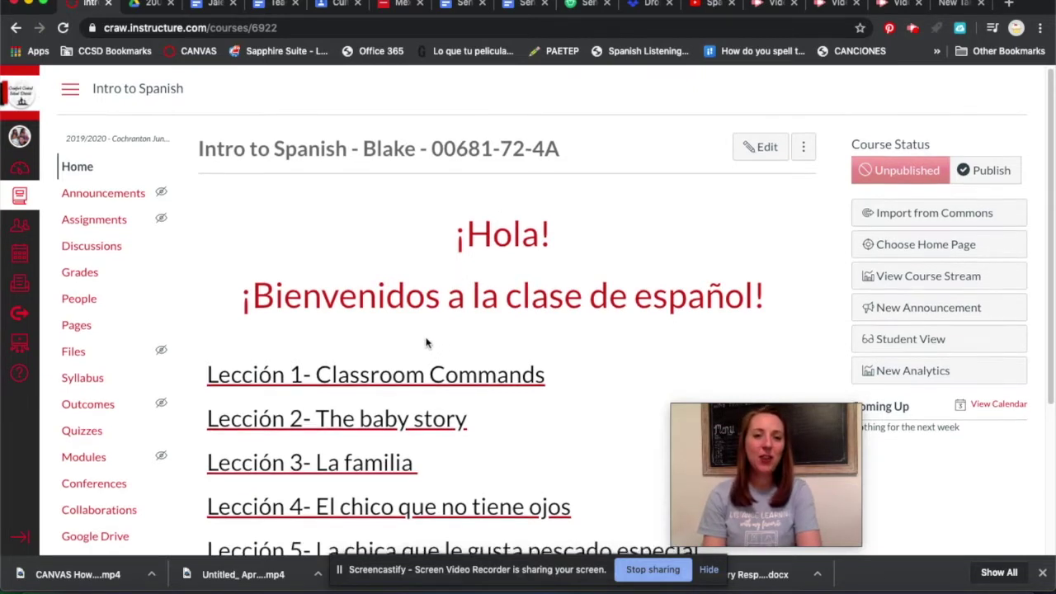
click(274, 373)
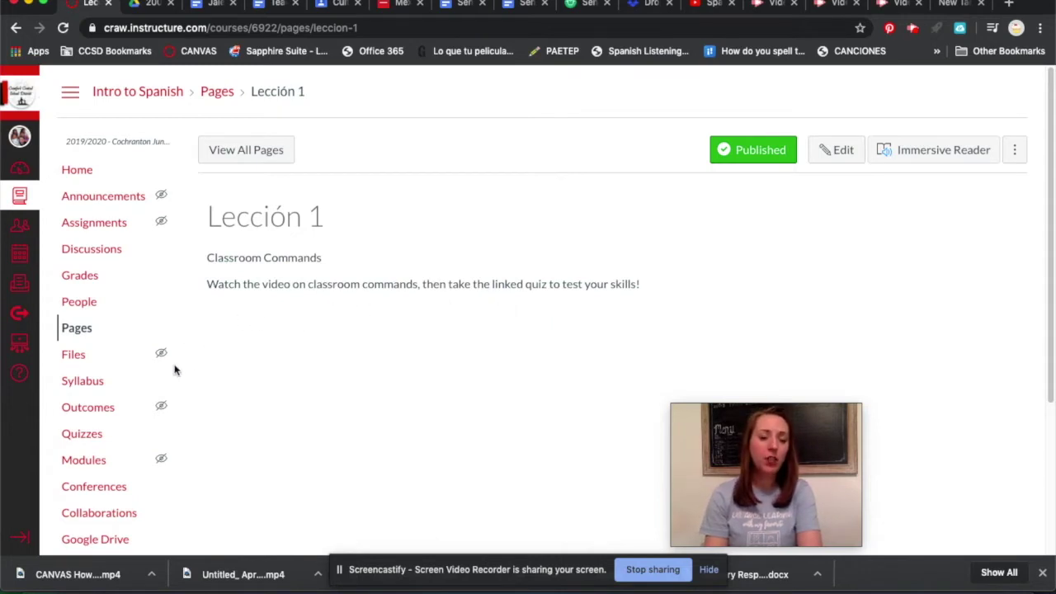
click(84, 443)
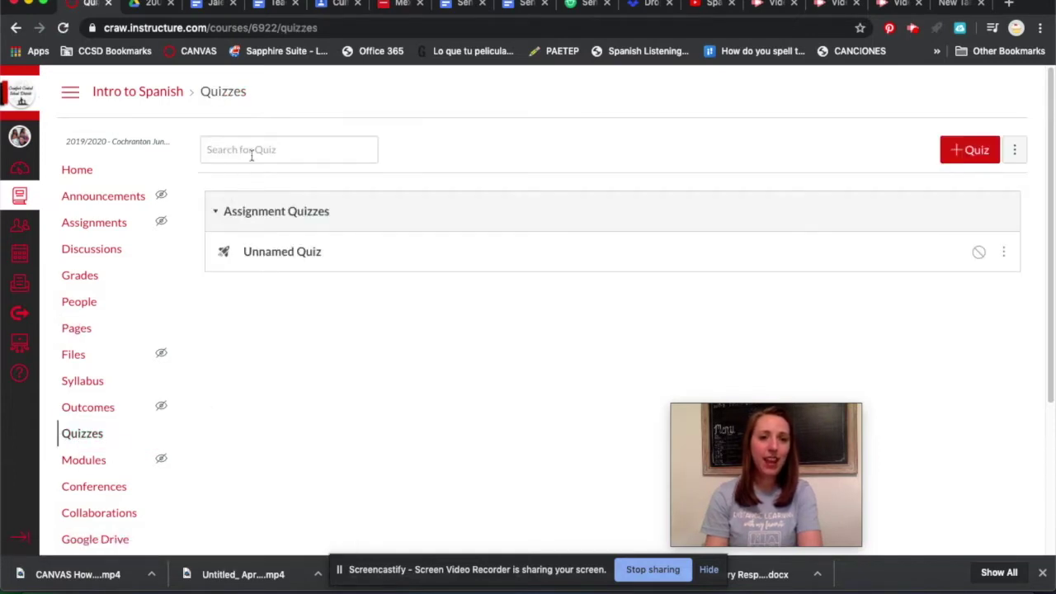
click(262, 259)
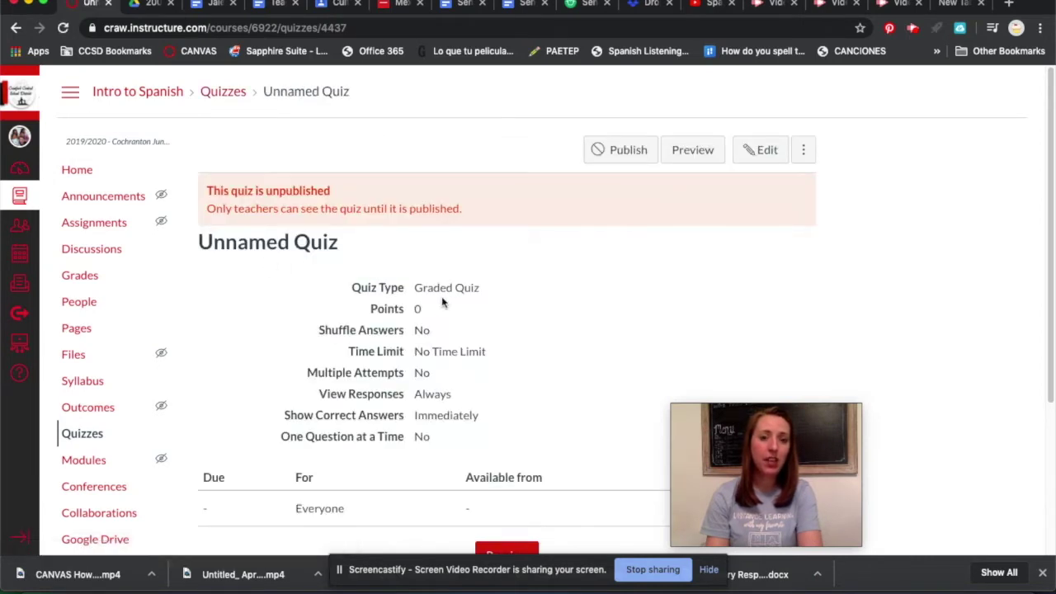
click(763, 155)
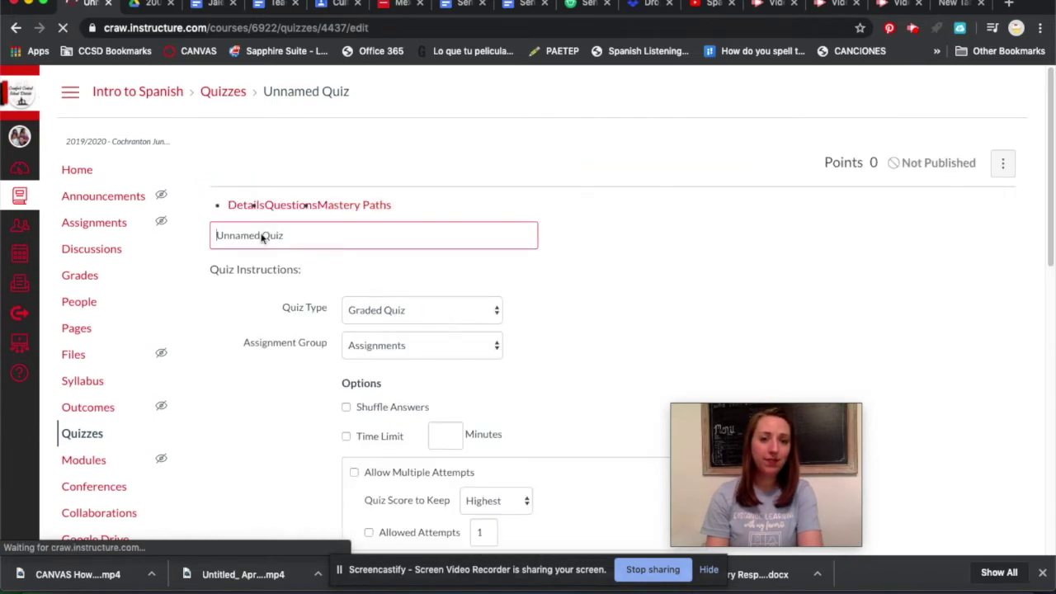
Rename the quiz as "Classroom Commands"
drag(341, 250, 137, 226)
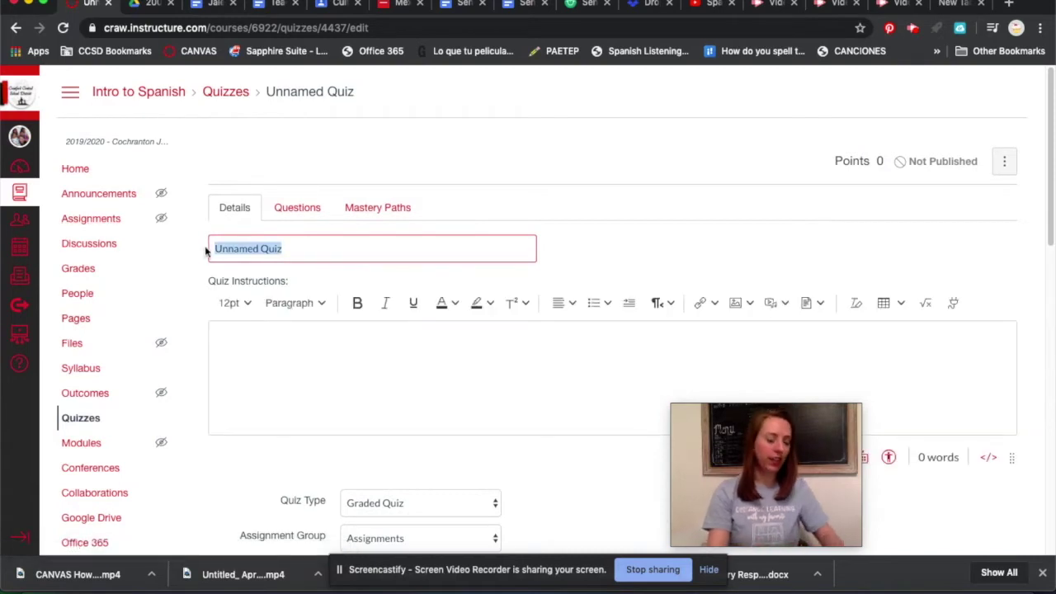
text(Class)
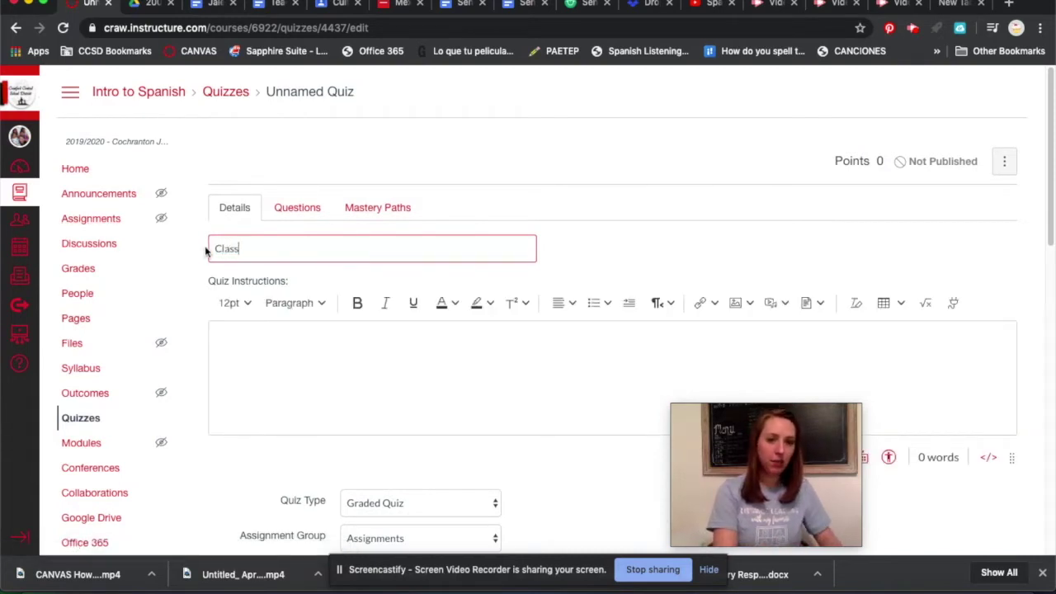
text(room Commands)
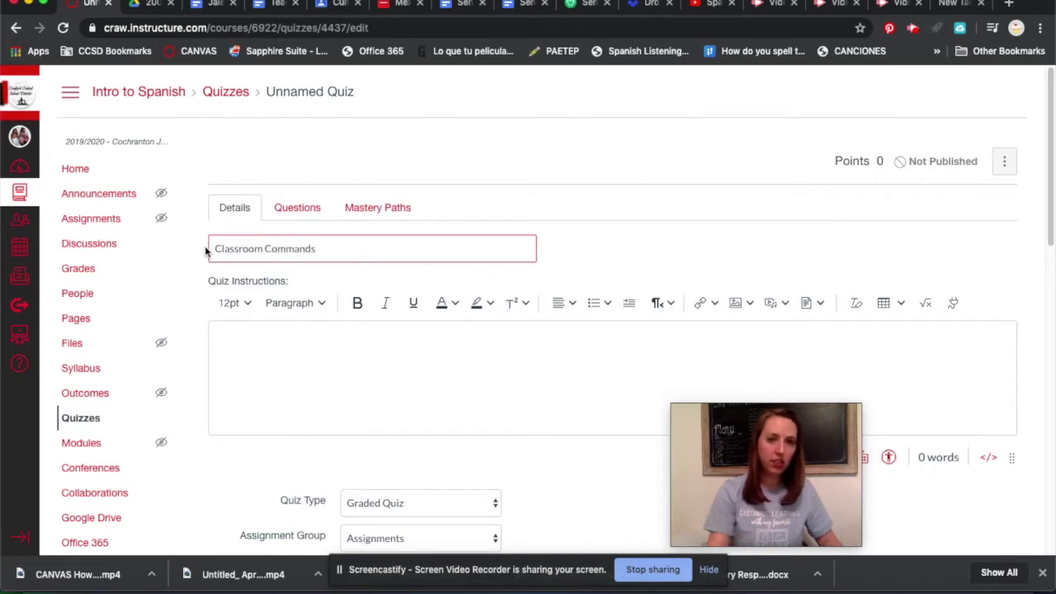
Enter the quiz instructions "Choose the English word that most closely matches the meaning of the Spanish word provided."
click(242, 362)
text(Ch)
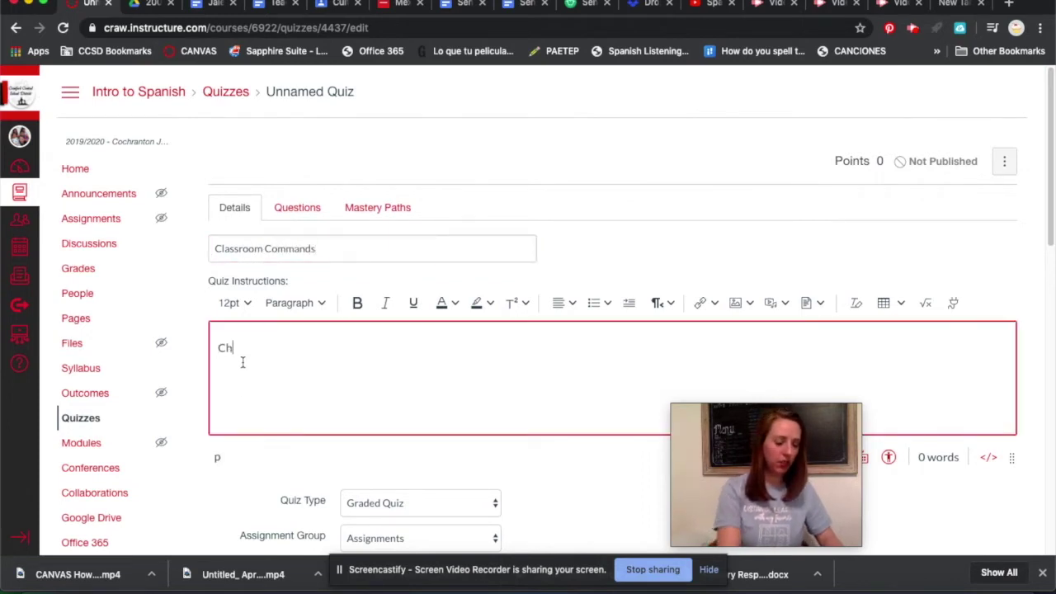
text(oose the )
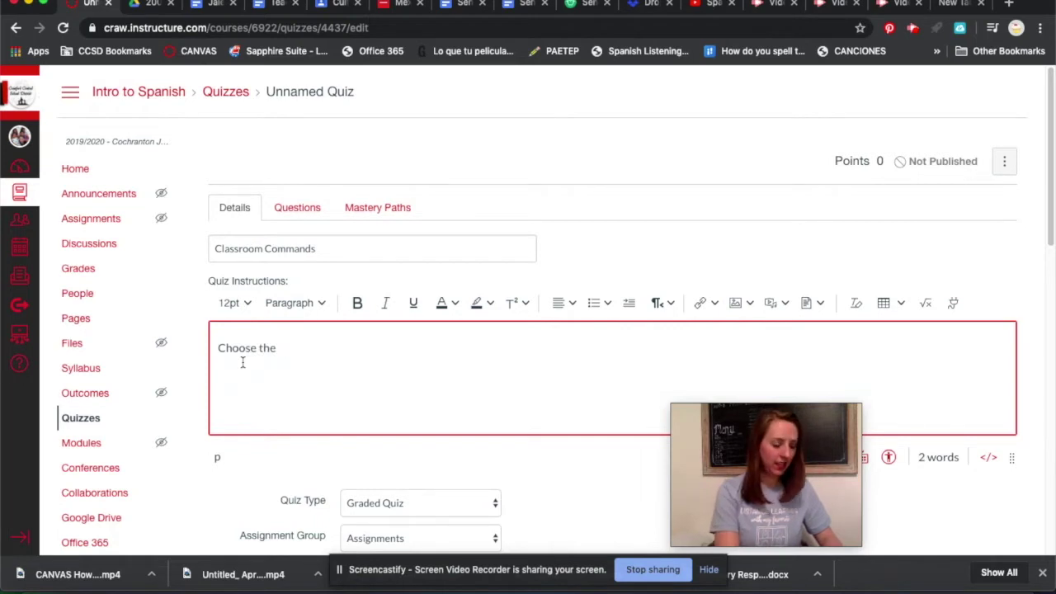
text(English wr)
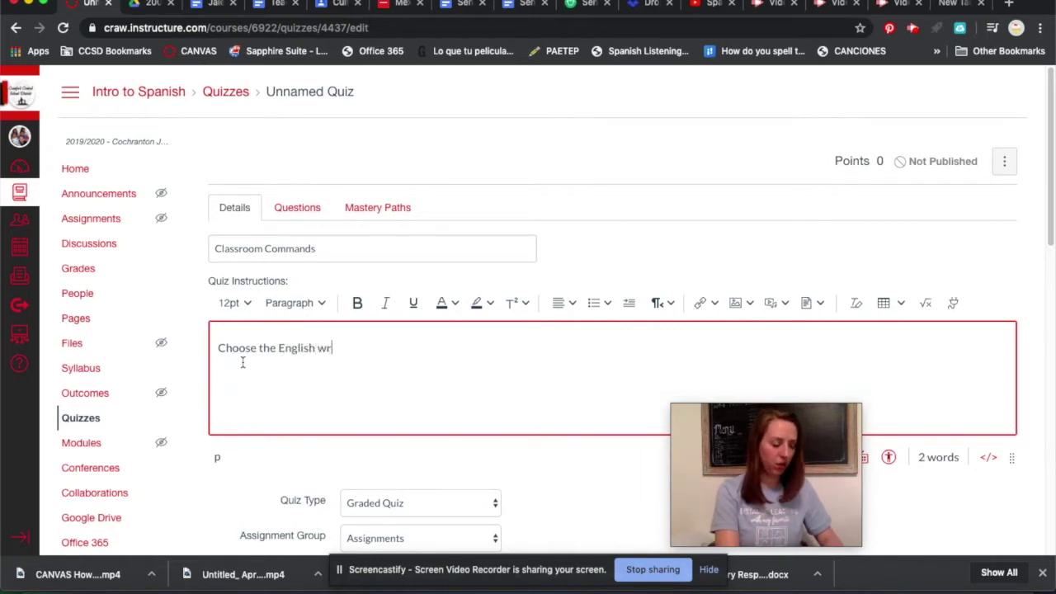
key(BackSpace)
text(ord )
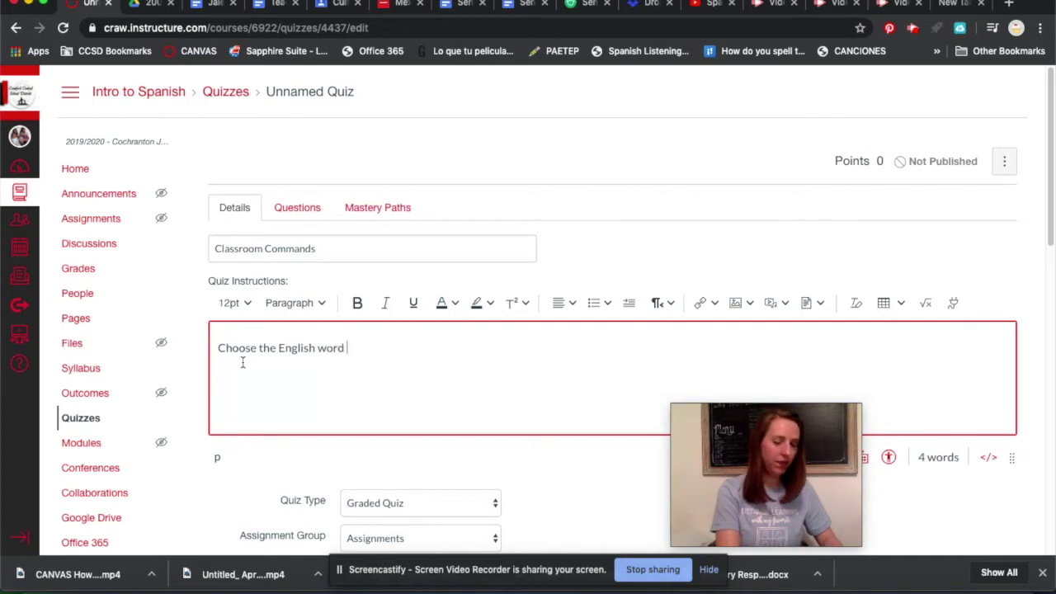
text(that most closely matches the meani)
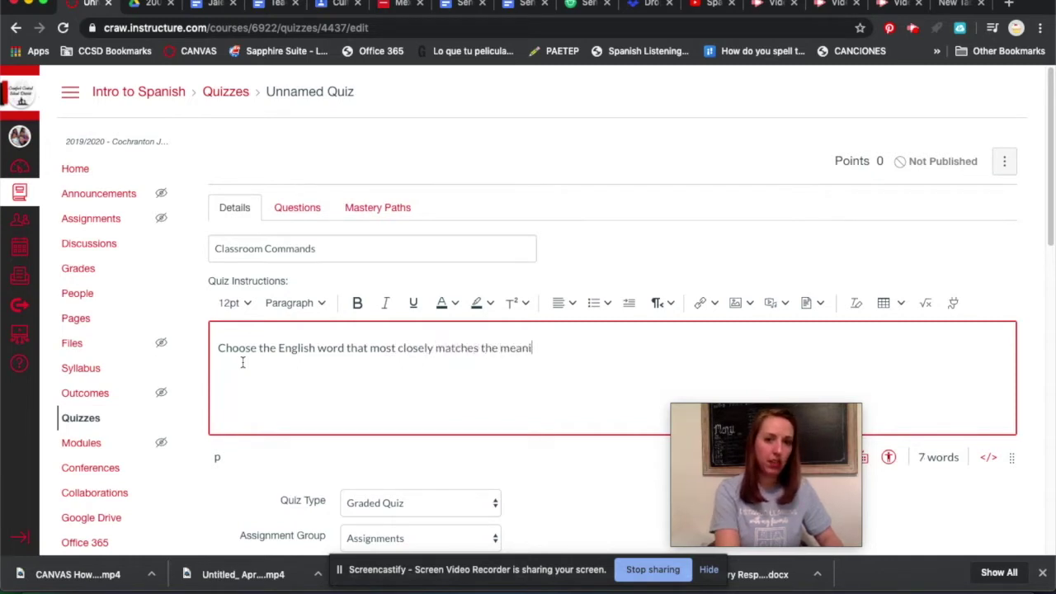
text(ng of the)
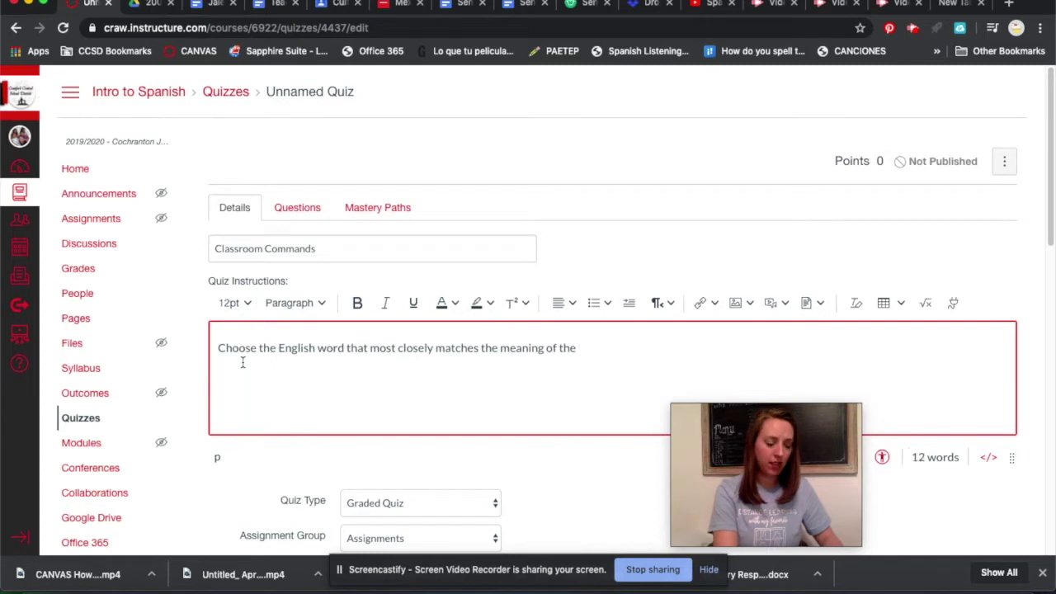
text( Spanish word p)
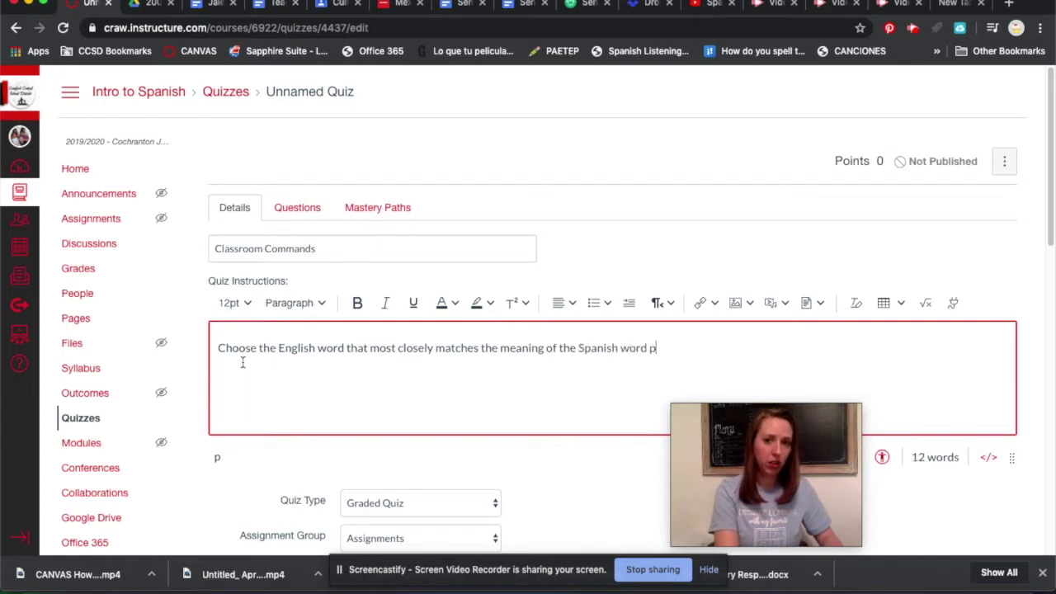
text(rovided)
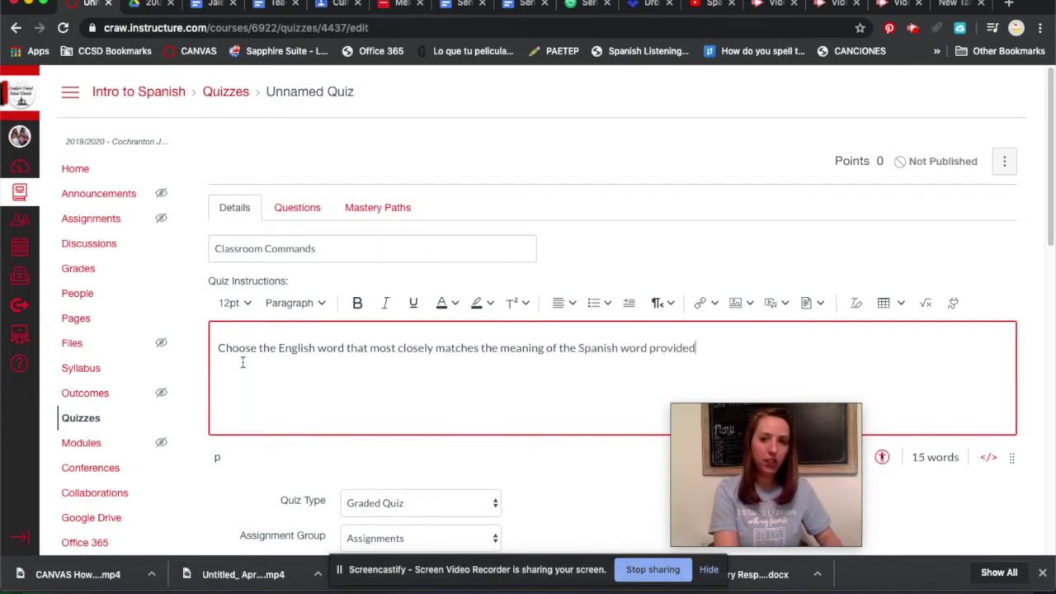
text(.)
Set the quiz type to Practice Quiz
scroll(324, 427, down, 3)
click(382, 403)
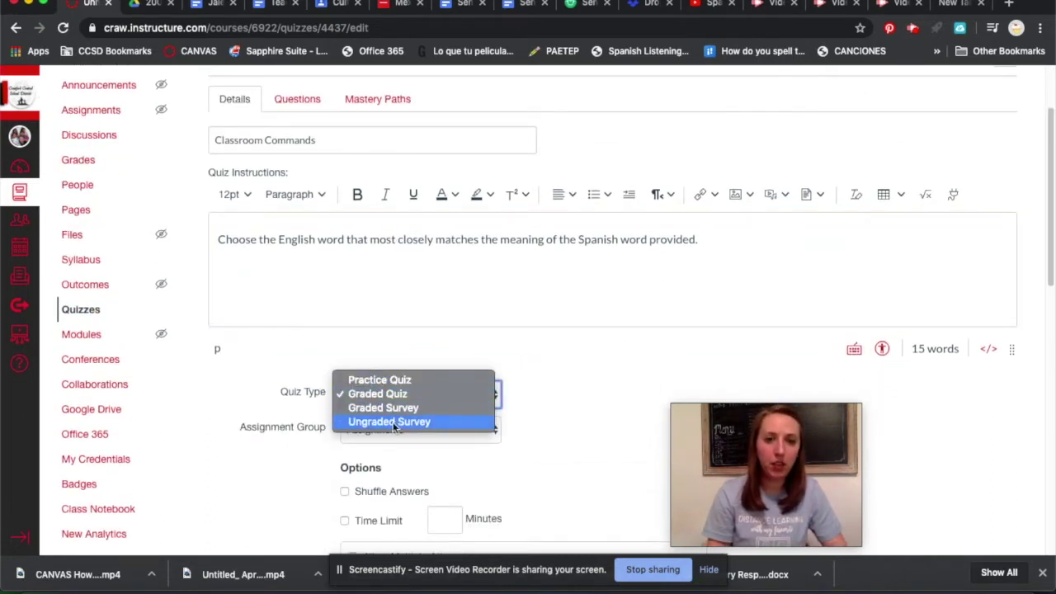
click(377, 379)
Allow multiple attempts on the quiz and have it show one question at a time
scroll(428, 442, down, 3)
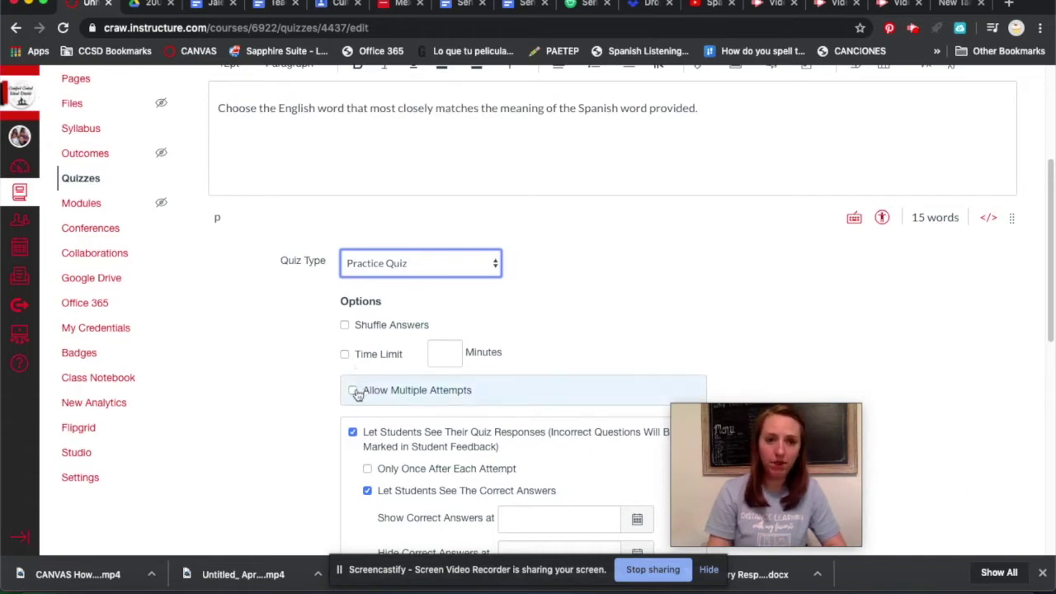
click(354, 390)
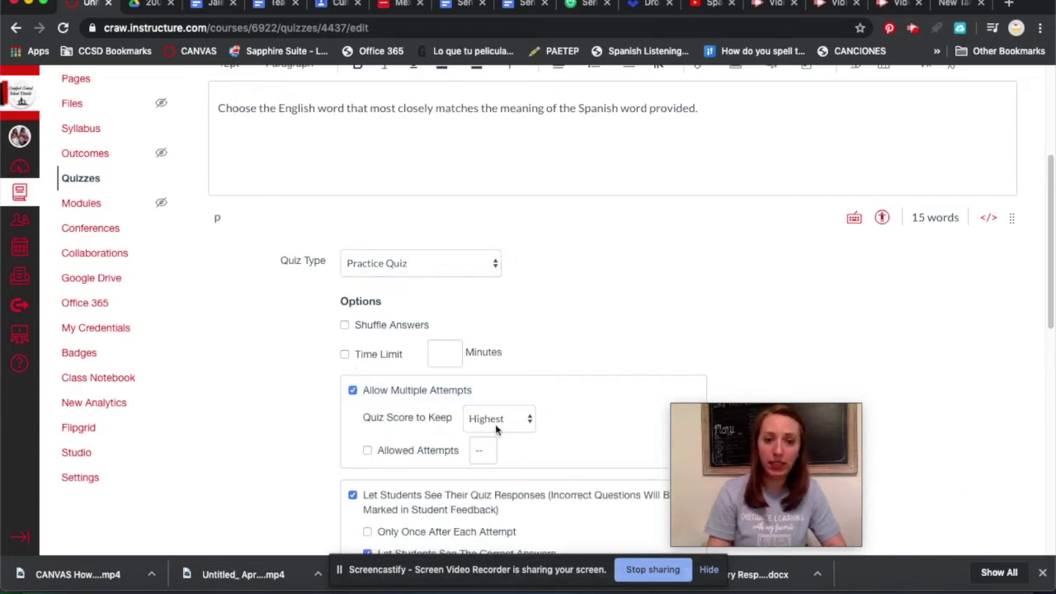
scroll(393, 449, down, 3)
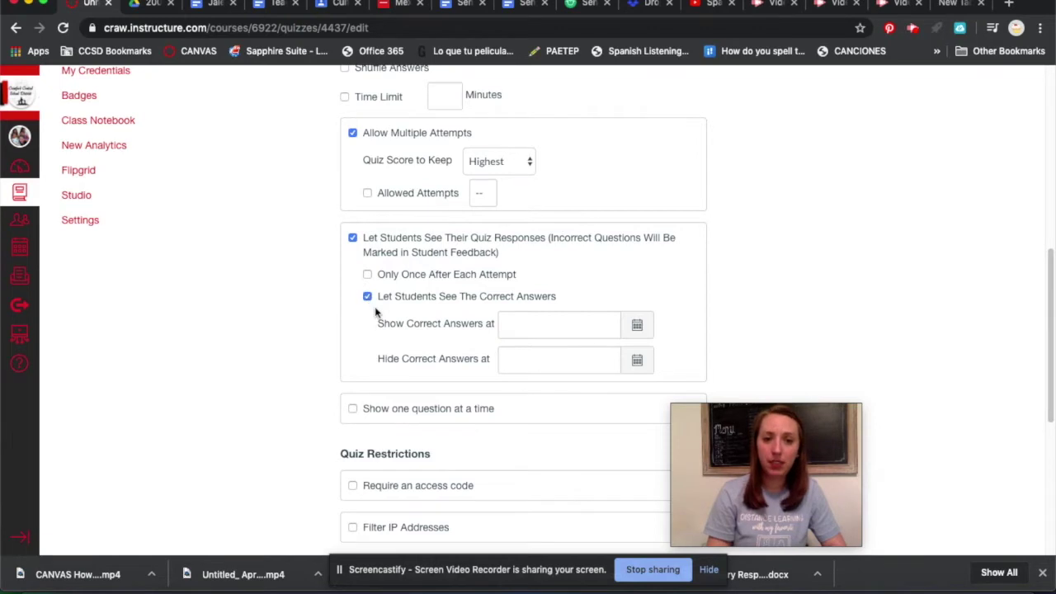
scroll(373, 314, down, 1)
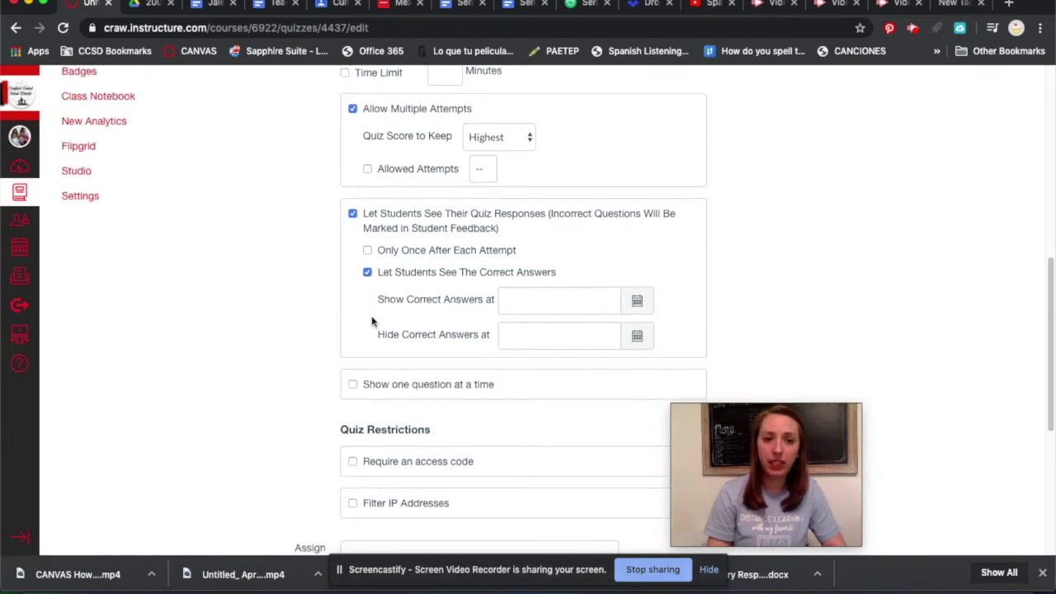
click(353, 387)
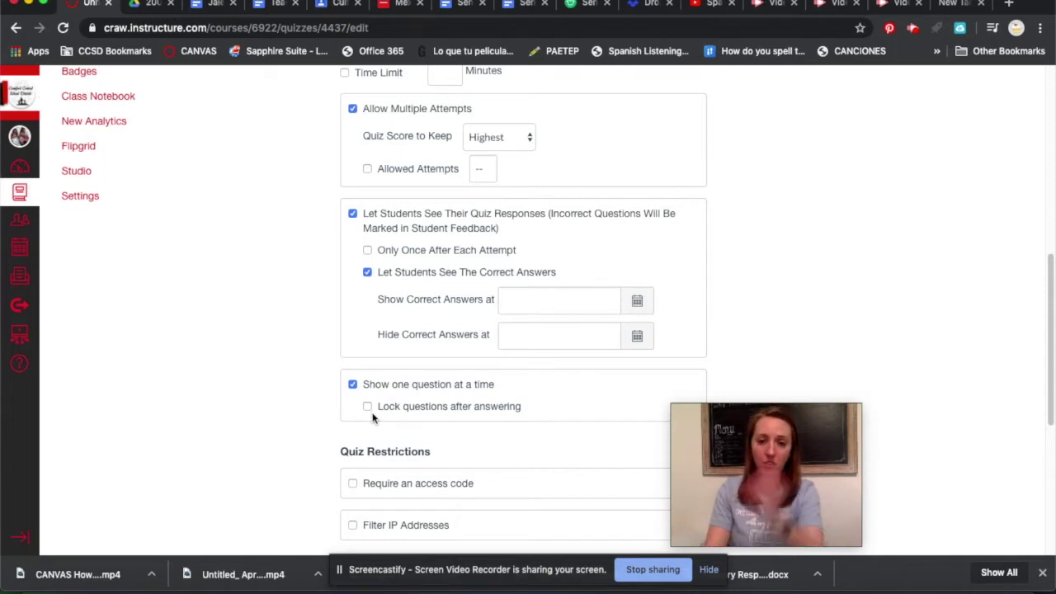
Set the quiz due Apr 30 11:59pm, available from Apr 6 12am until Apr 30 11:59pm
scroll(328, 453, down, 2)
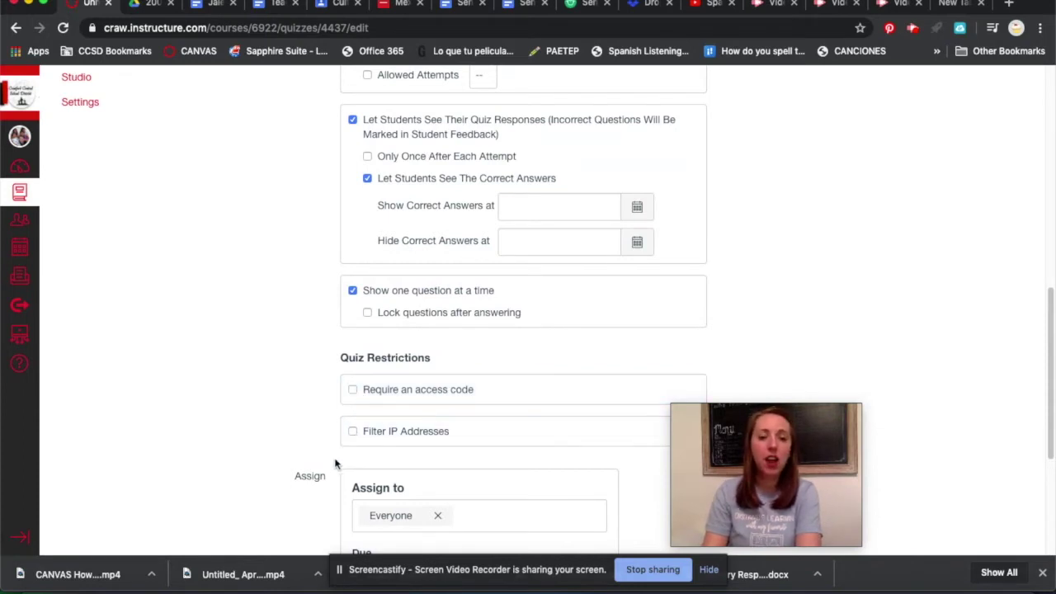
scroll(322, 426, down, 2)
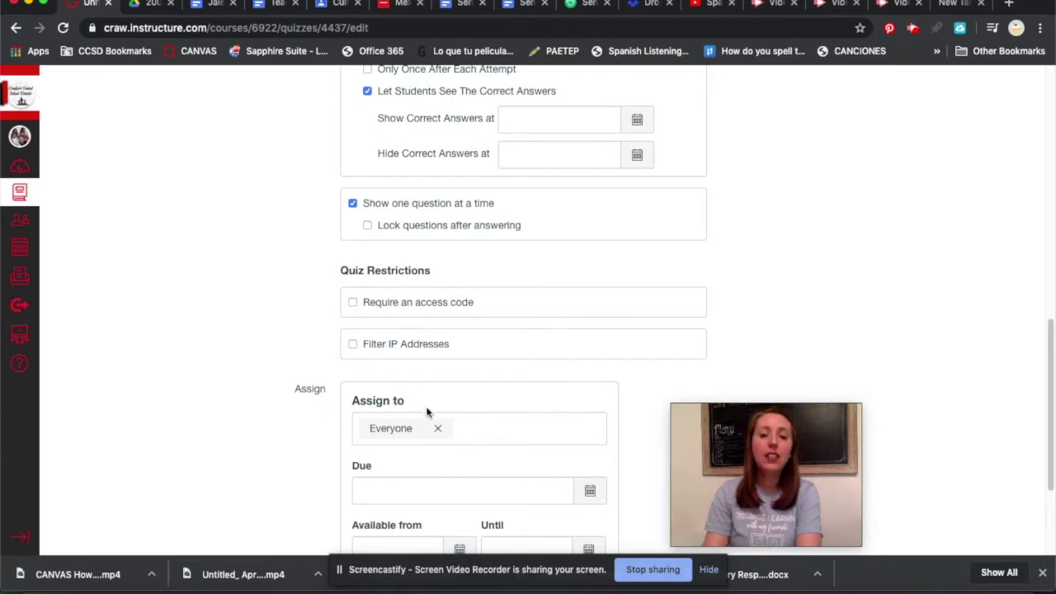
scroll(413, 412, down, 2)
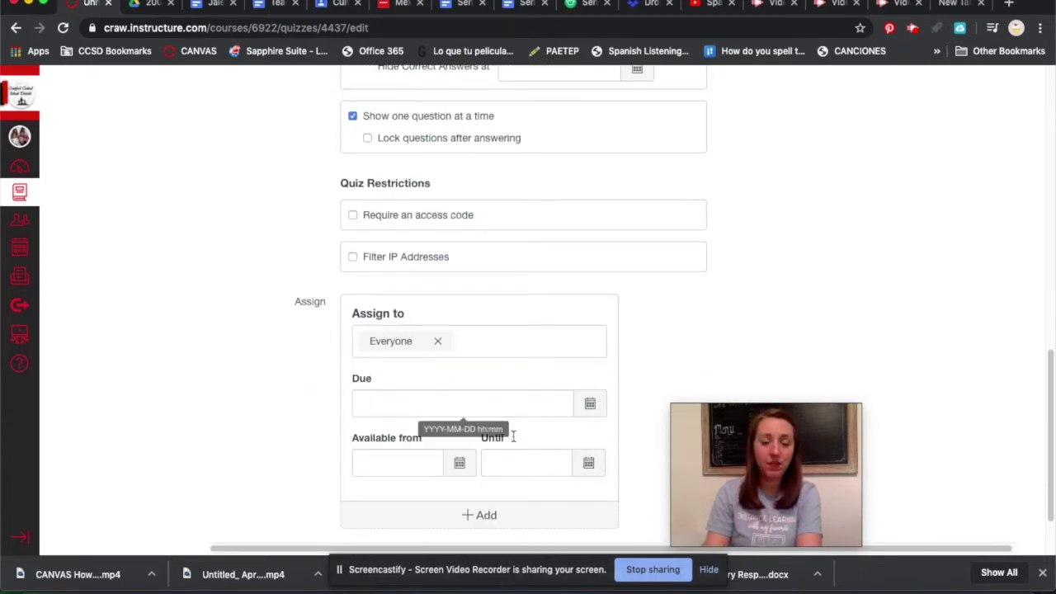
click(587, 415)
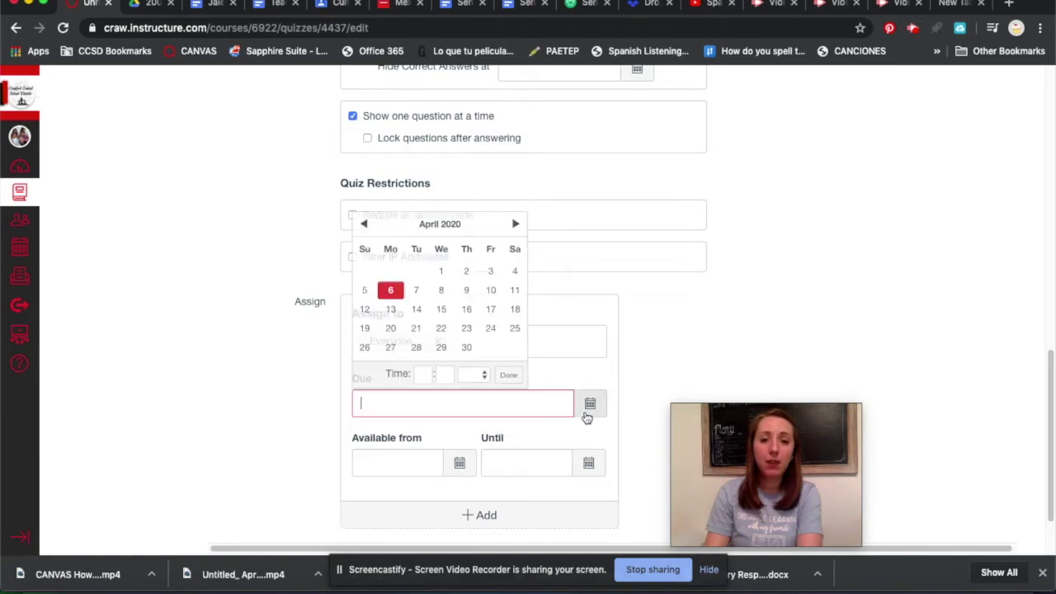
click(467, 347)
click(459, 475)
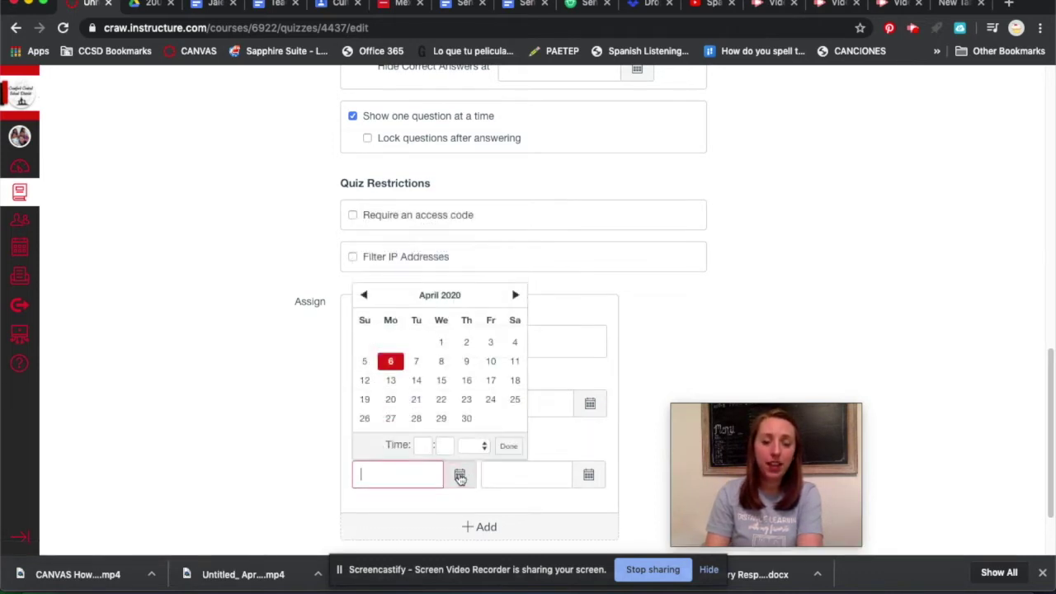
click(391, 364)
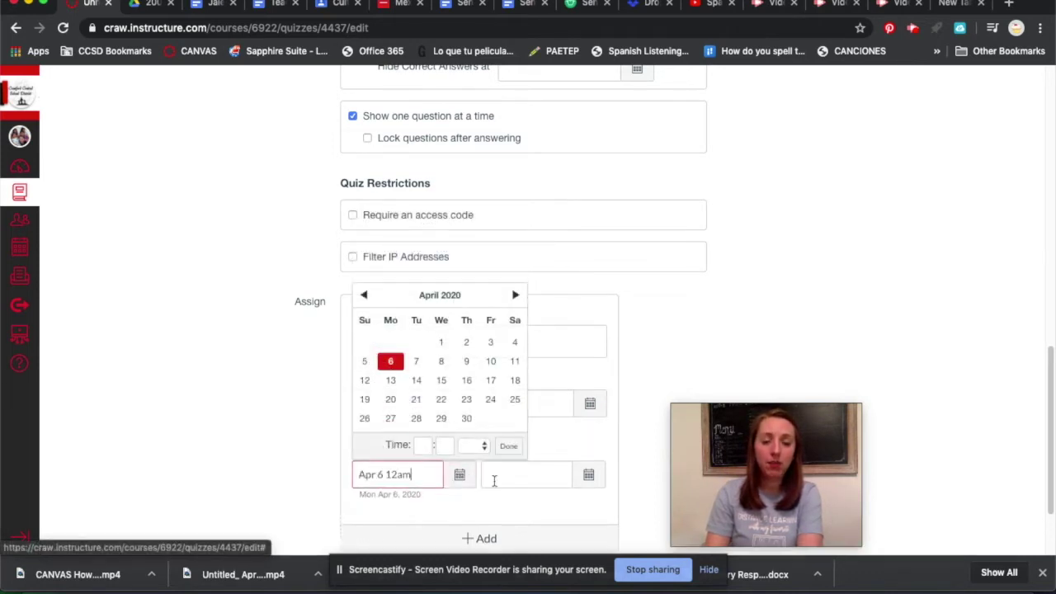
click(588, 475)
click(595, 420)
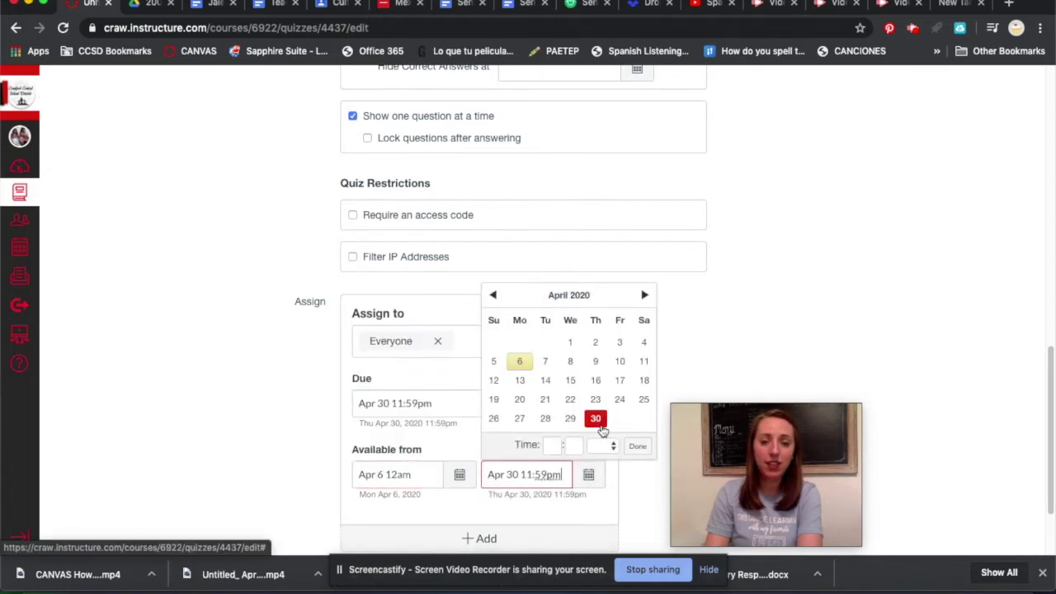
click(299, 438)
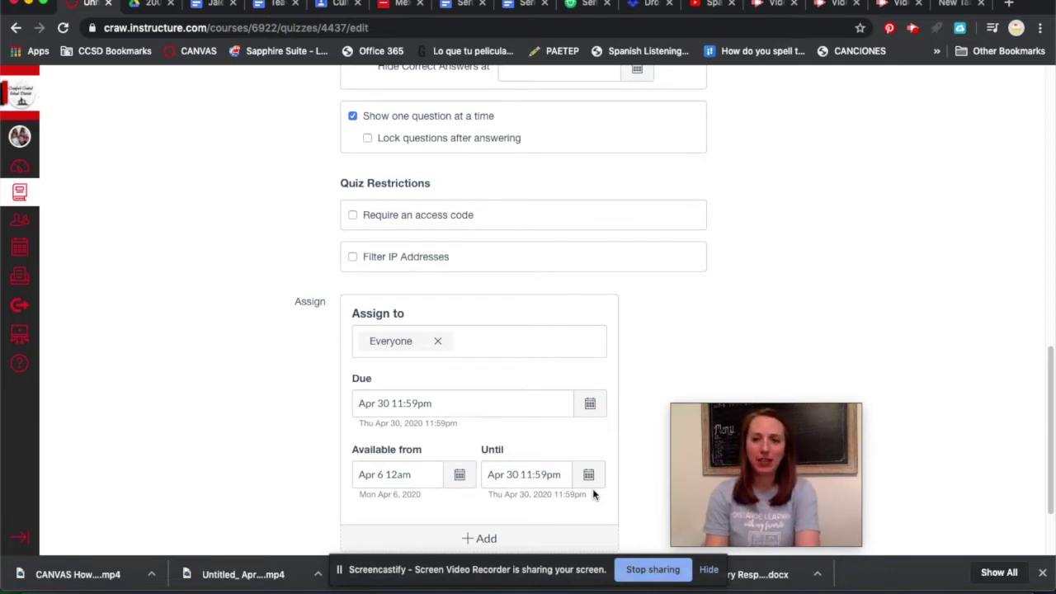
Add a new question to the Classroom Commands quiz and name it 1
scroll(594, 493, down, 2)
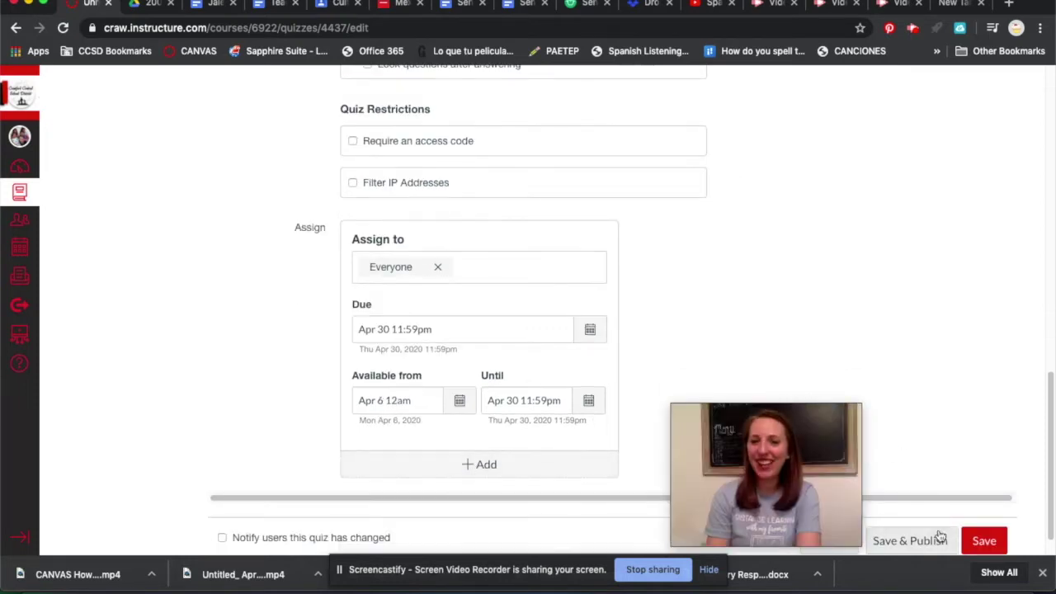
scroll(970, 518, down, 1)
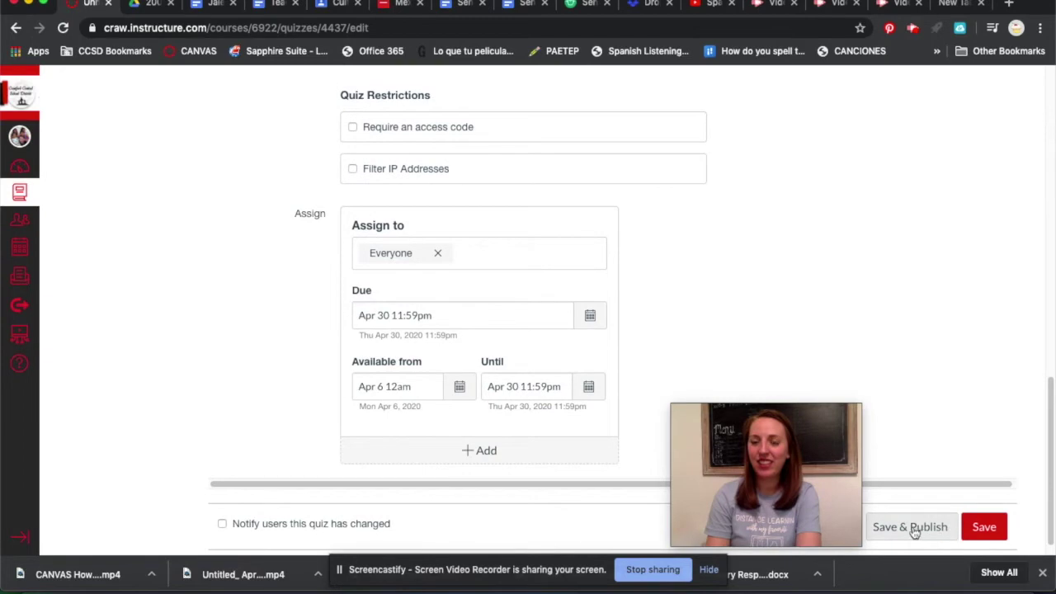
scroll(472, 441, up, 10)
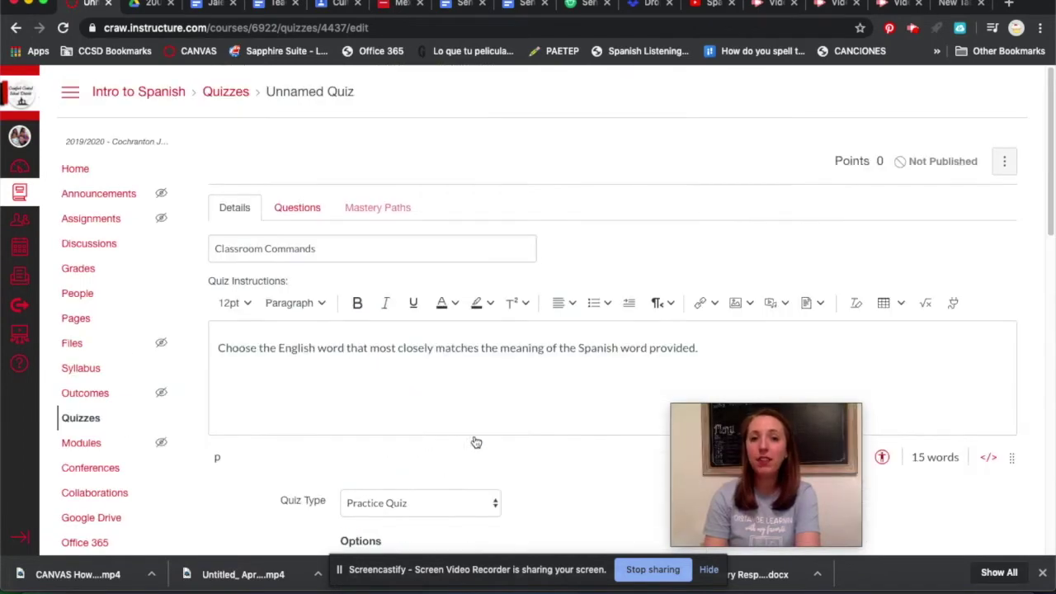
click(304, 212)
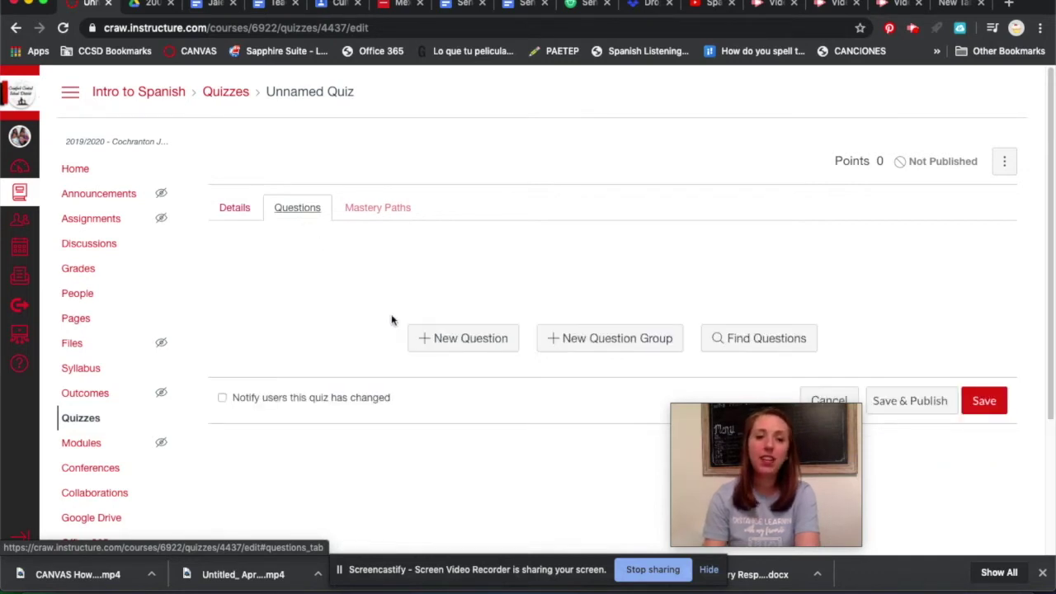
click(455, 349)
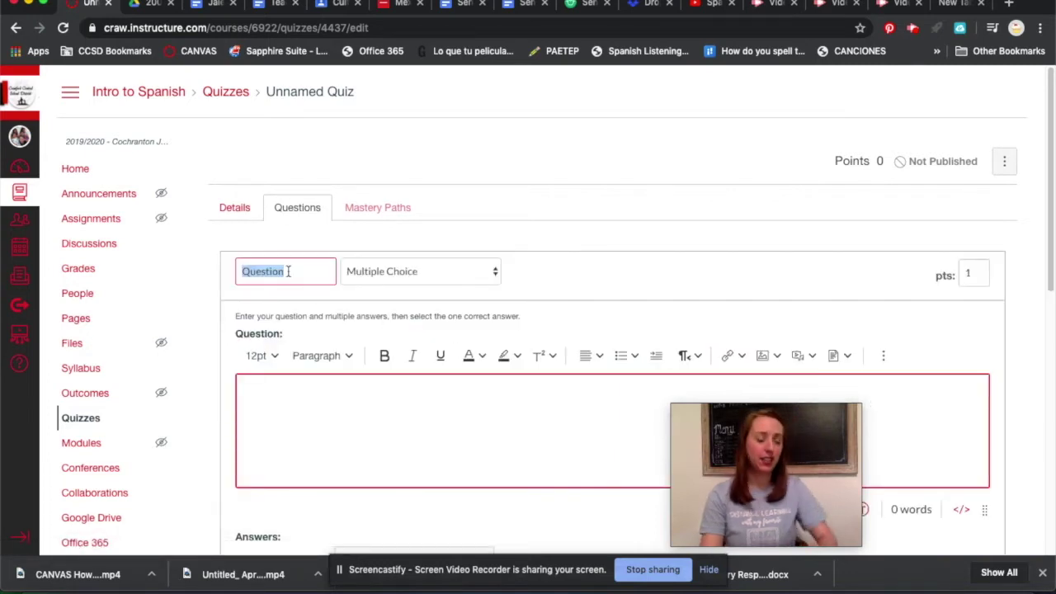
text(1)
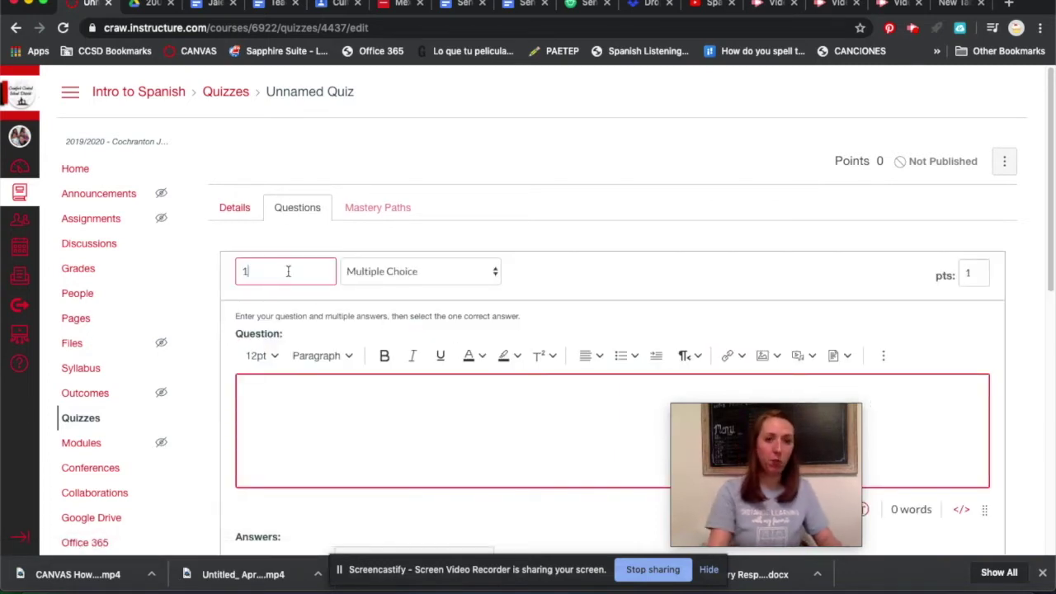
Keep question 1 as Multiple Choice and enter "Corre" as its question text
click(302, 411)
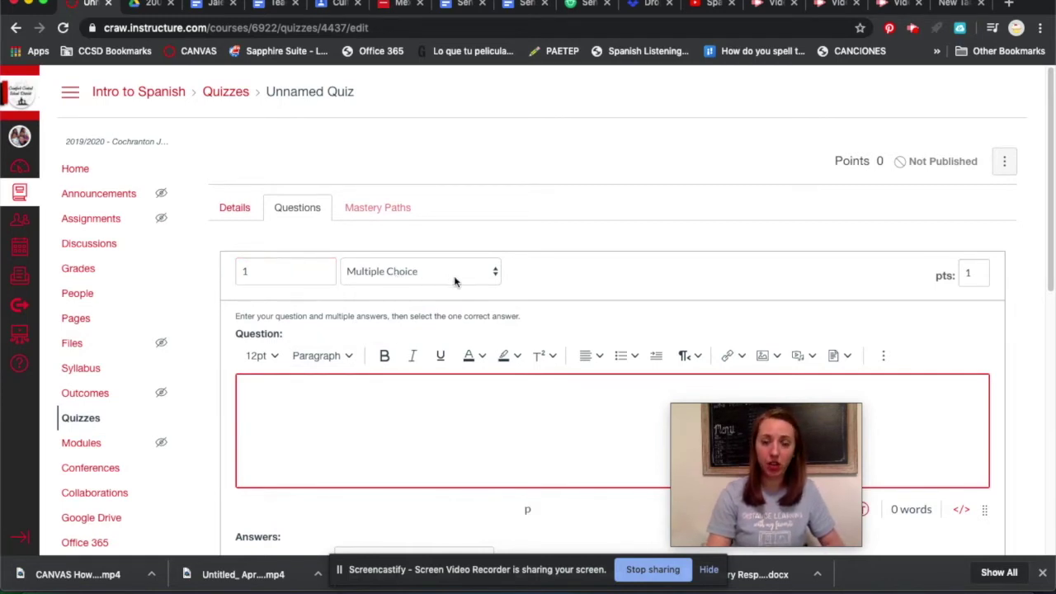
click(492, 276)
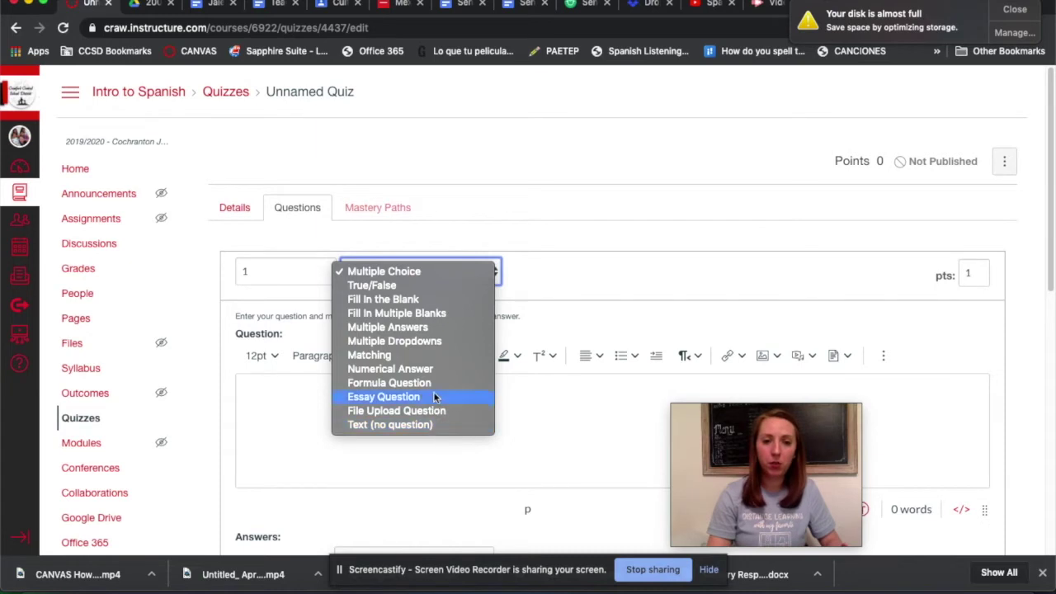
click(416, 271)
click(325, 421)
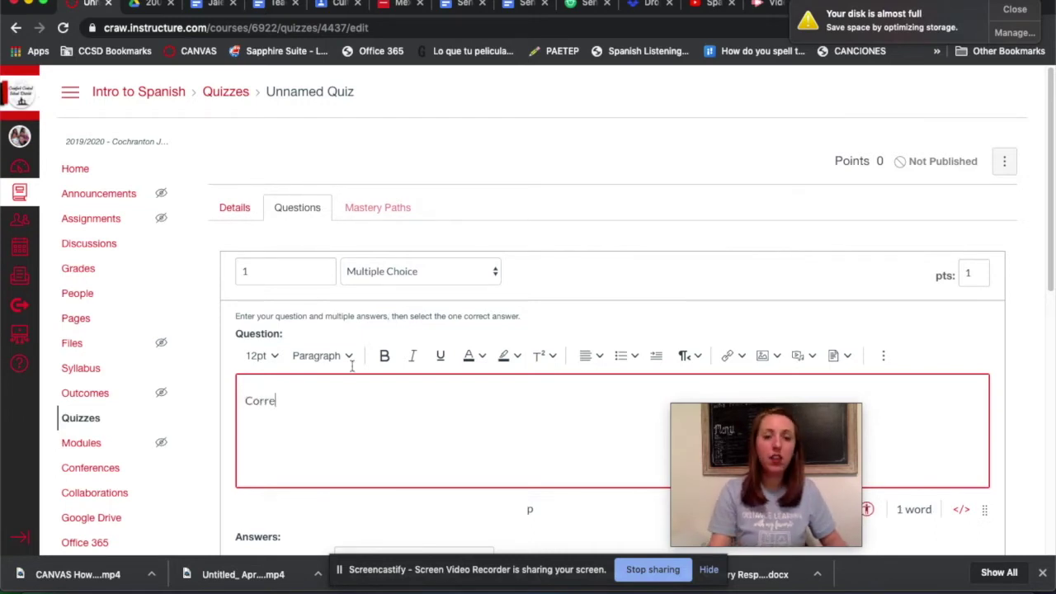
Enter "Run" as the correct answer and "Walk" as the first possible answer for question 1
scroll(355, 371, down, 3)
click(389, 444)
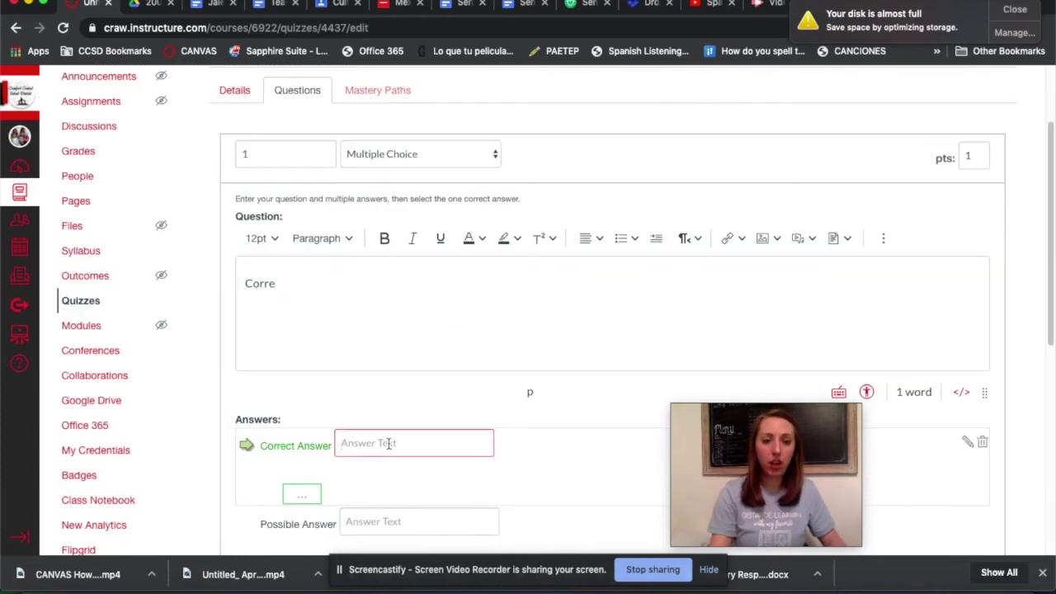
scroll(385, 443, down, 3)
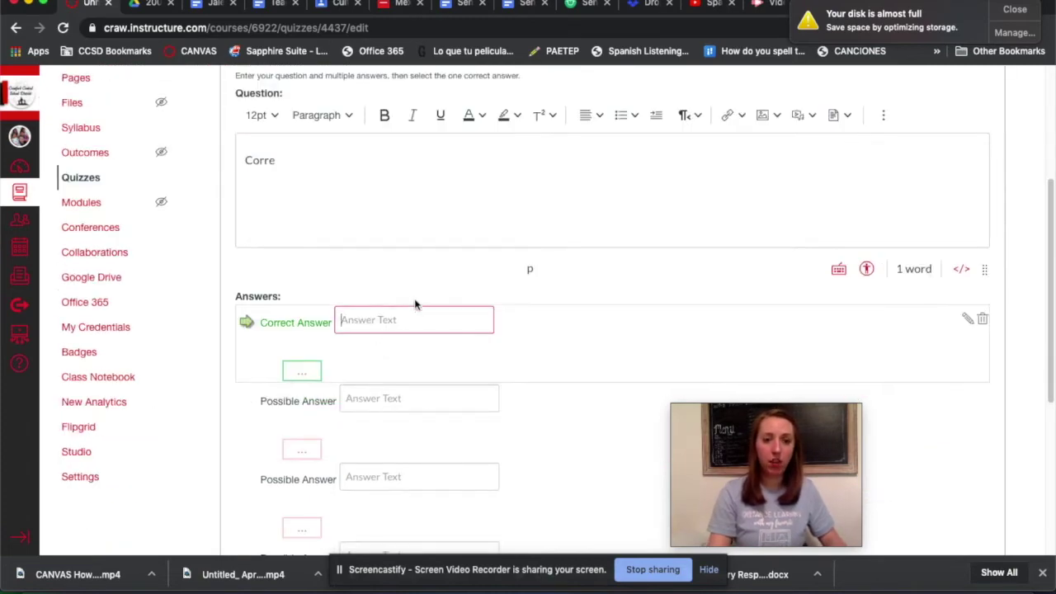
text(Run)
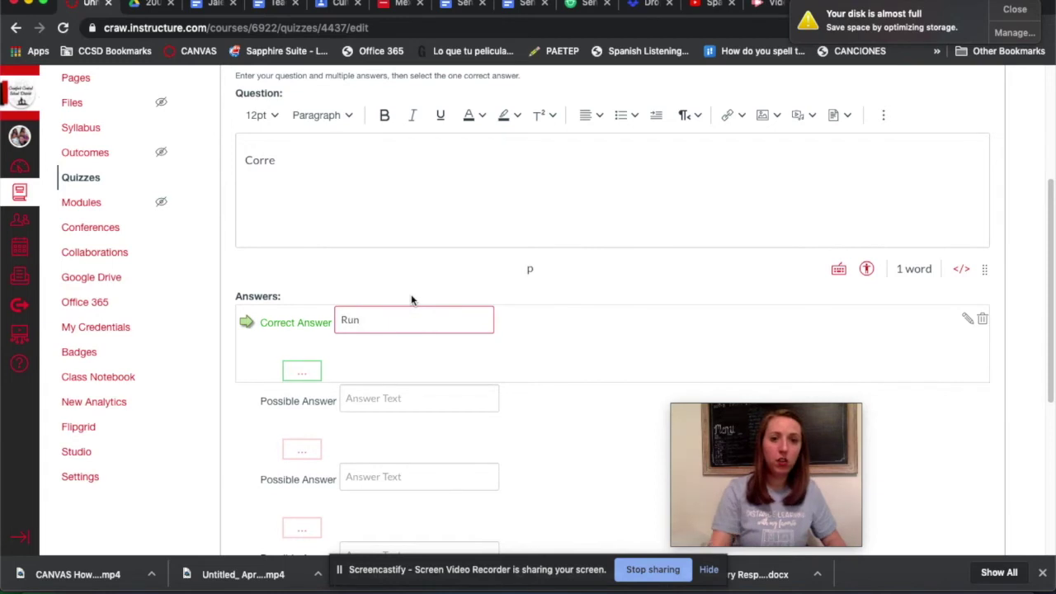
click(404, 397)
text(Walk)
Fill question 1's remaining possible answers with "Sit down" and "Yell", and save the question
scroll(404, 396, down, 1)
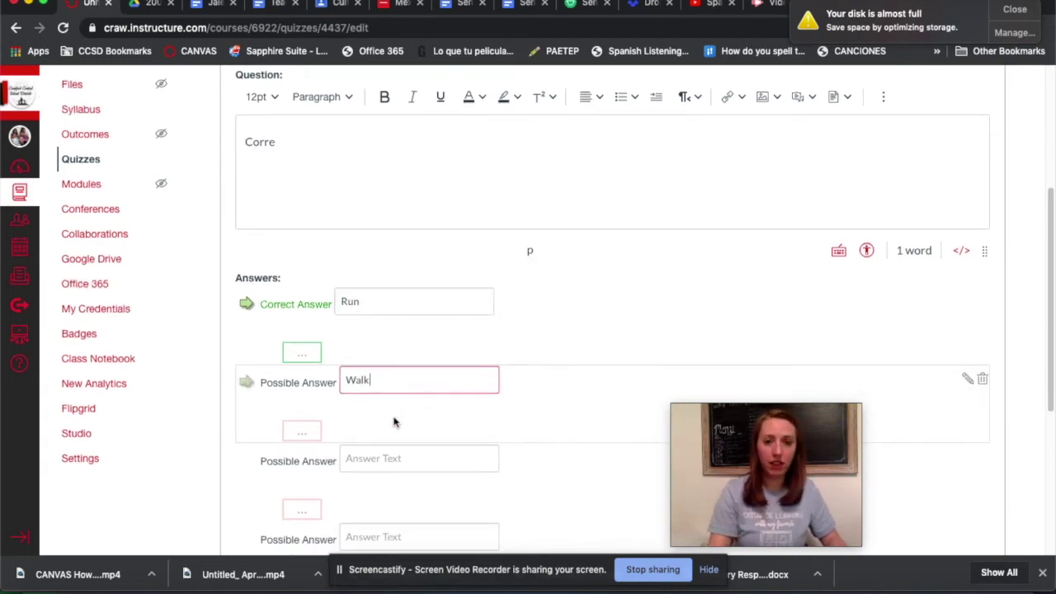
click(392, 463)
text(Sit down)
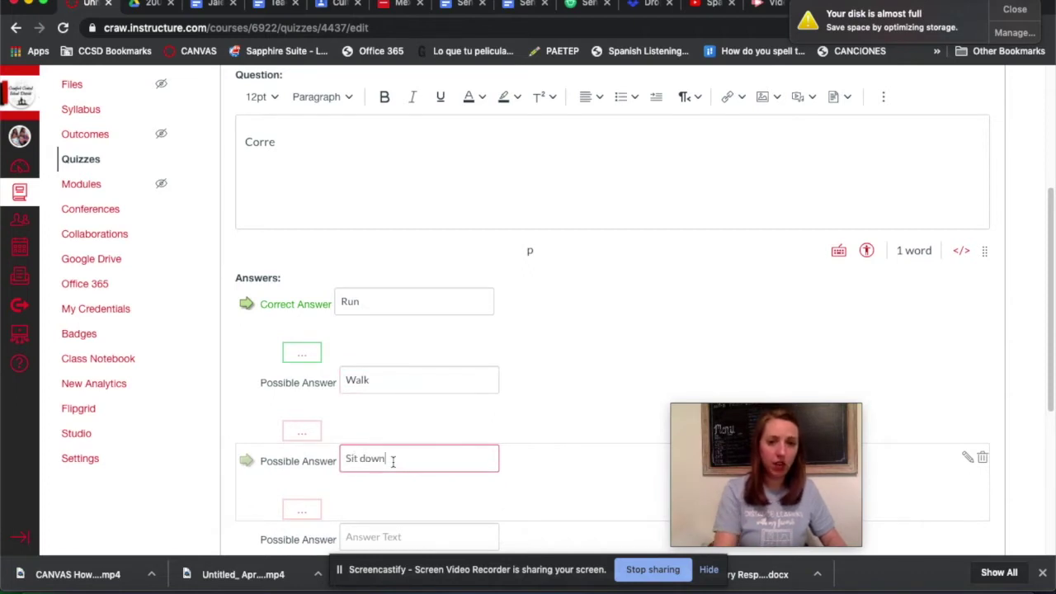
scroll(393, 462, down, 5)
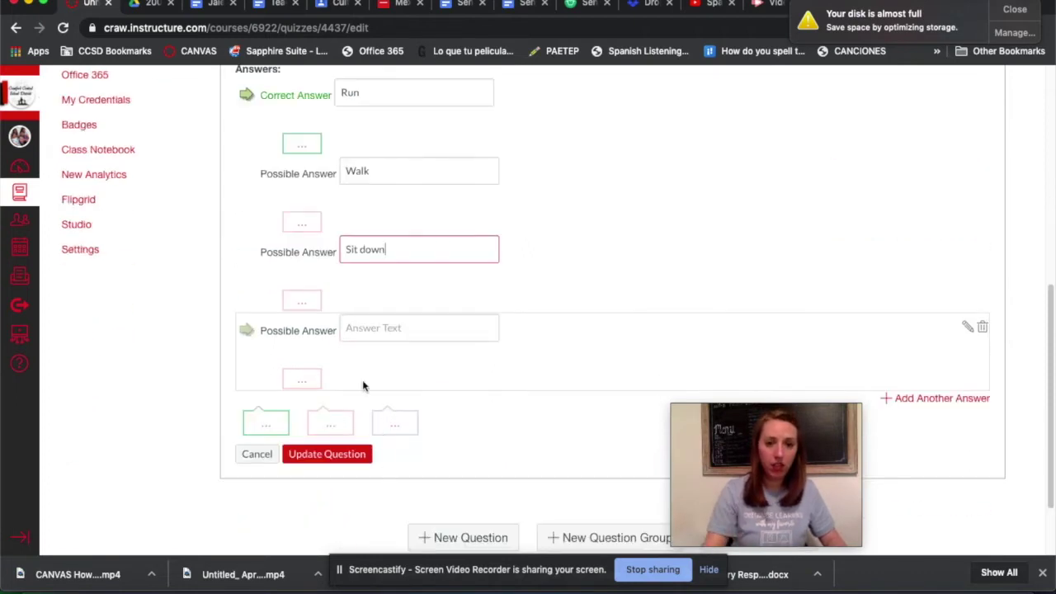
click(361, 336)
text(Yel)
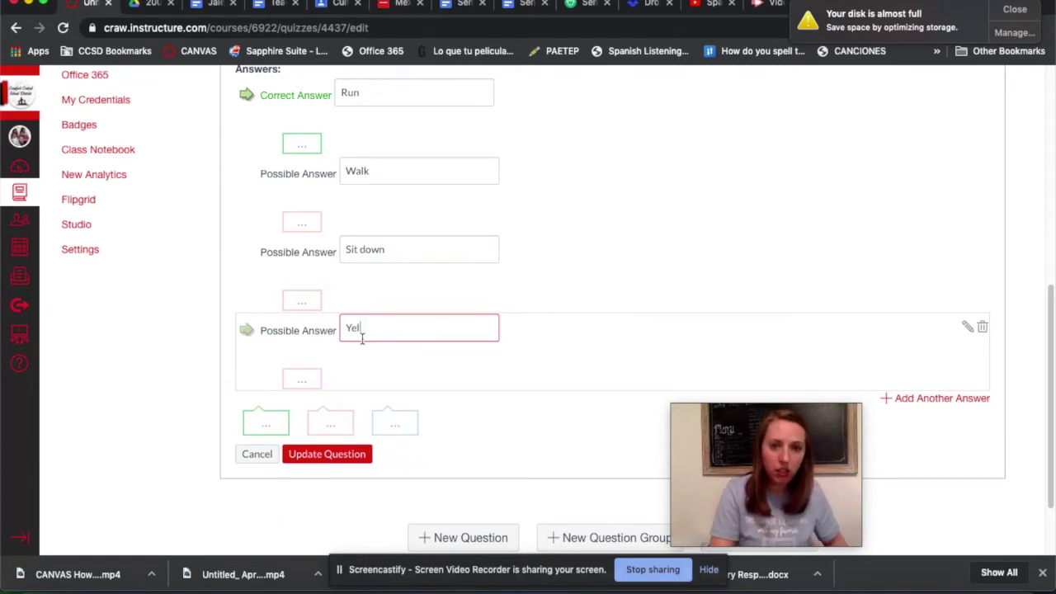
text(l)
scroll(522, 401, up, 1)
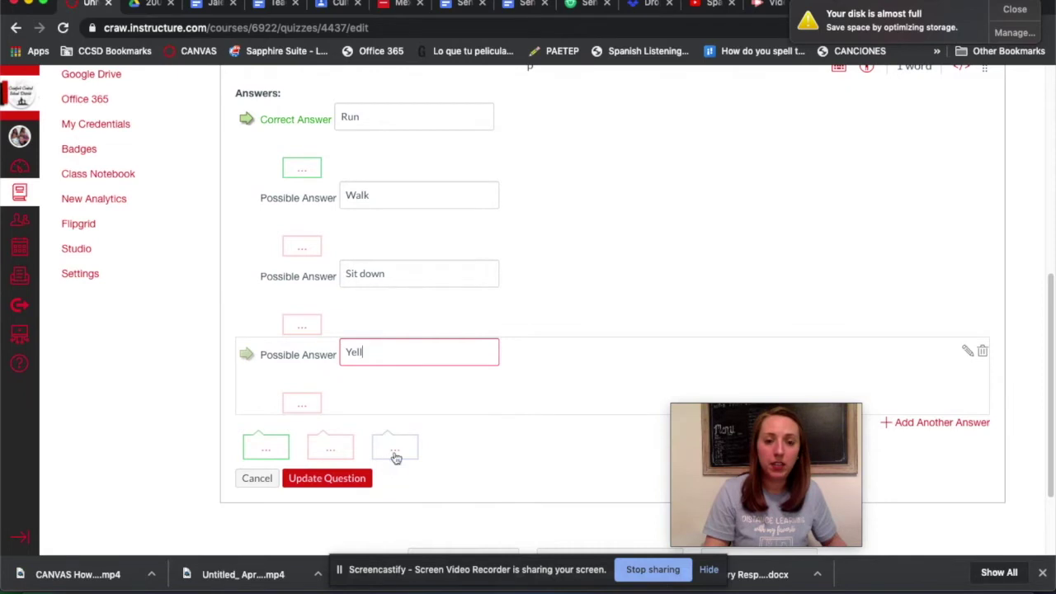
scroll(523, 416, down, 3)
scroll(528, 417, down, 2)
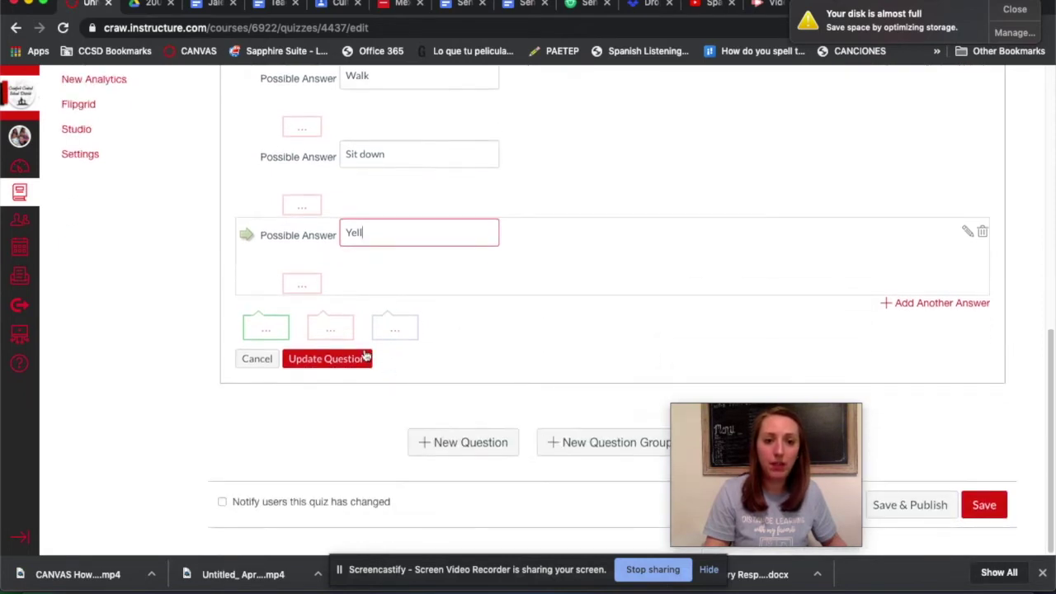
Add a second multiple choice question named 2 with the question text "Camina"
click(439, 446)
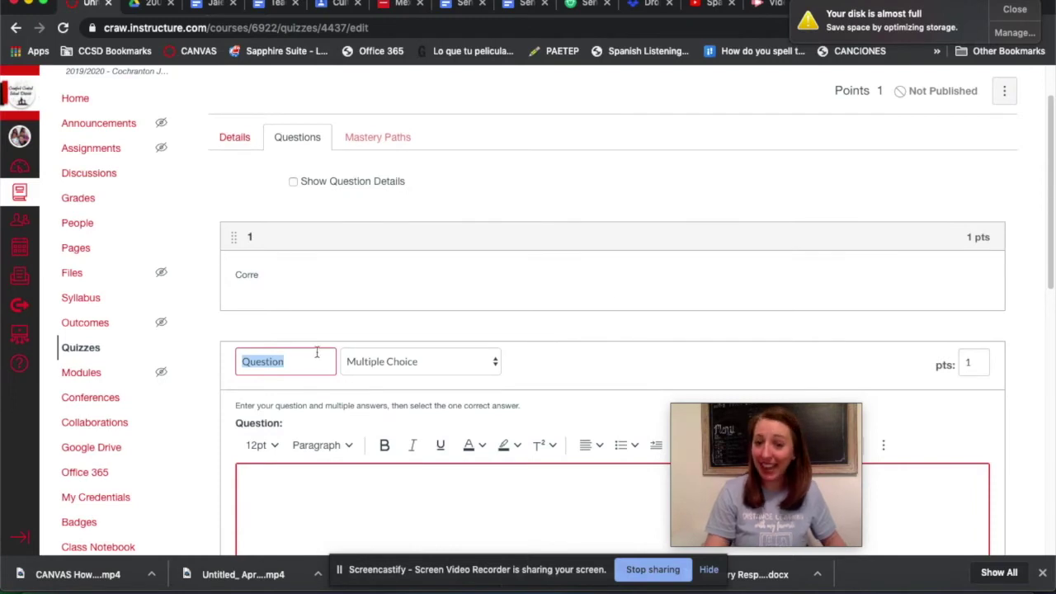
text(2)
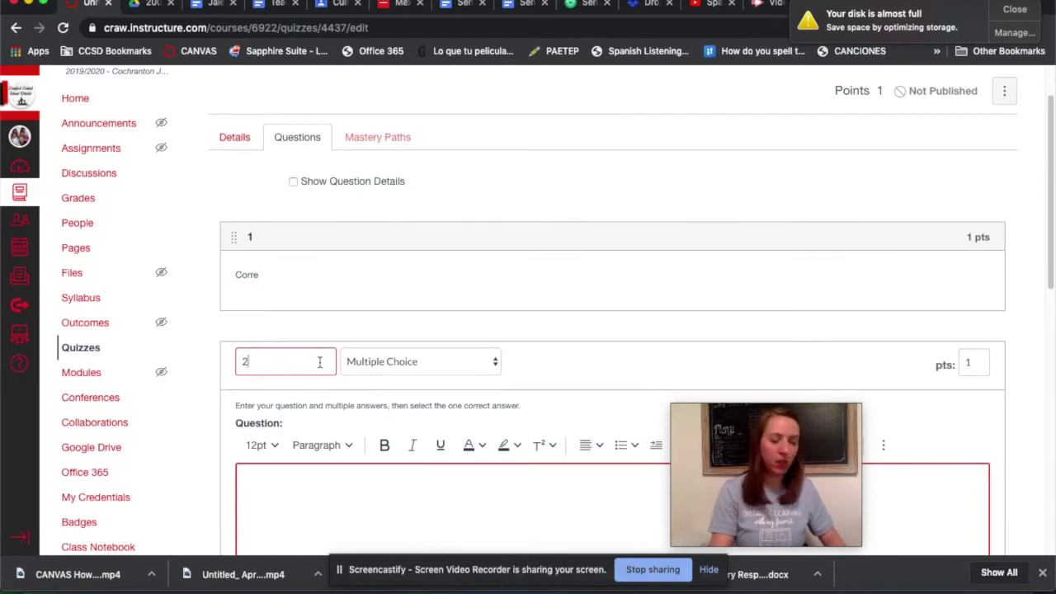
scroll(322, 360, down, 3)
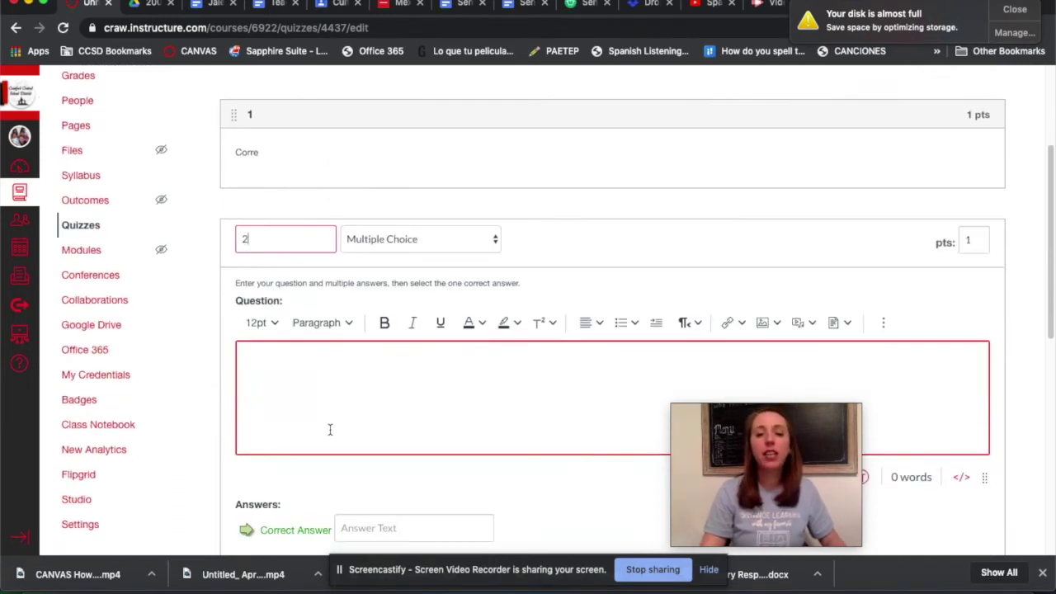
click(349, 402)
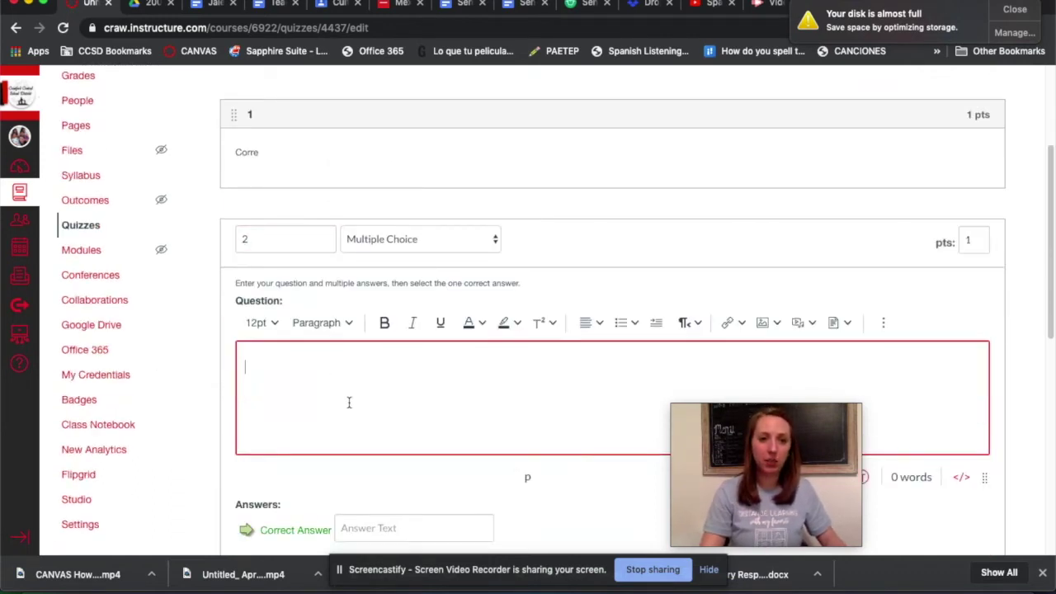
text(Camina)
Enter "Walk" as the correct answer and "Run" as the first possible answer for question 2
scroll(338, 404, down, 3)
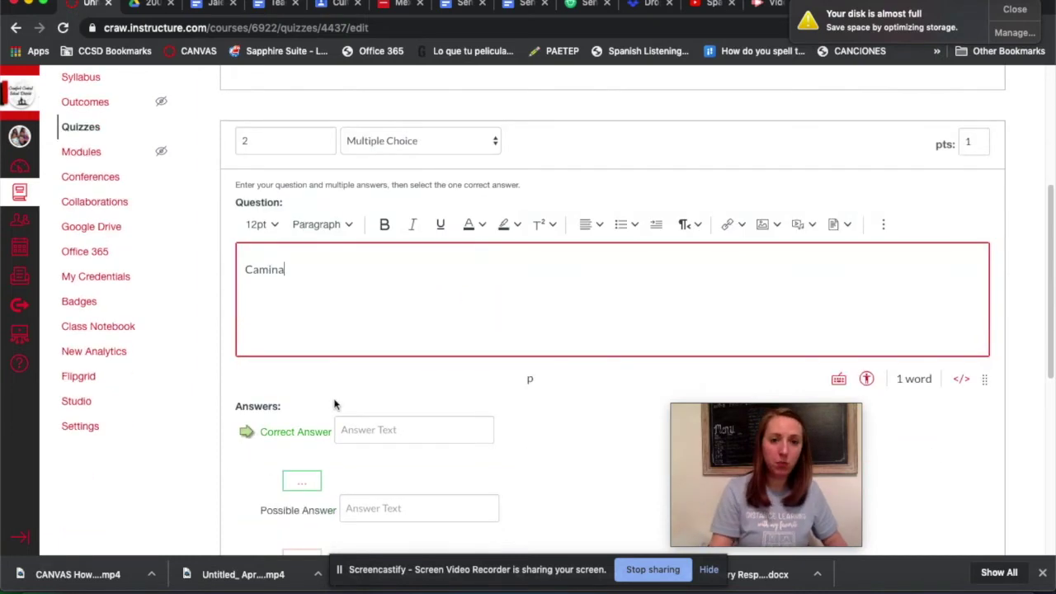
click(379, 415)
text(Walk)
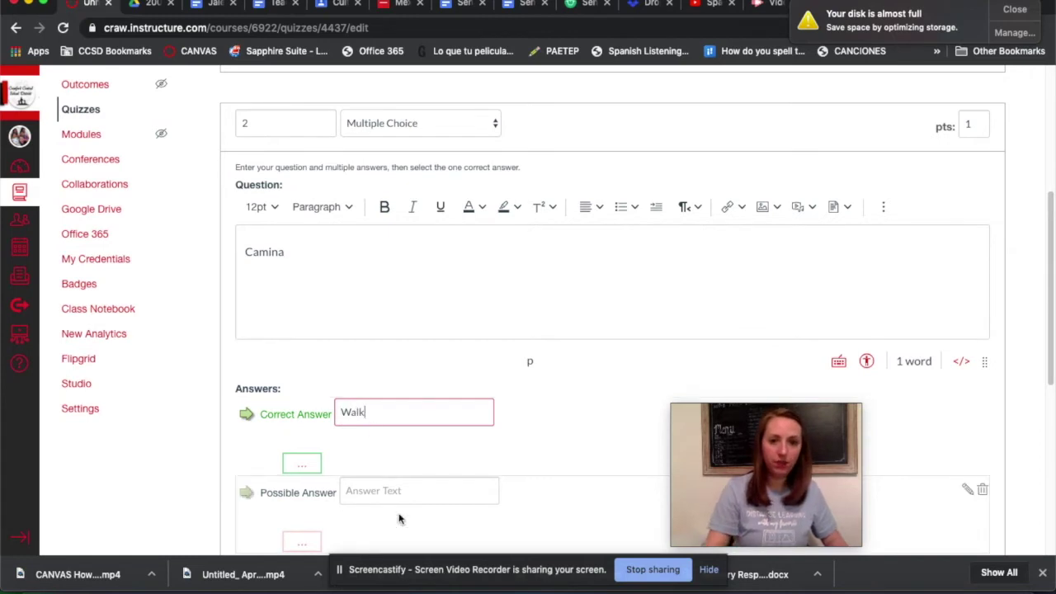
click(398, 497)
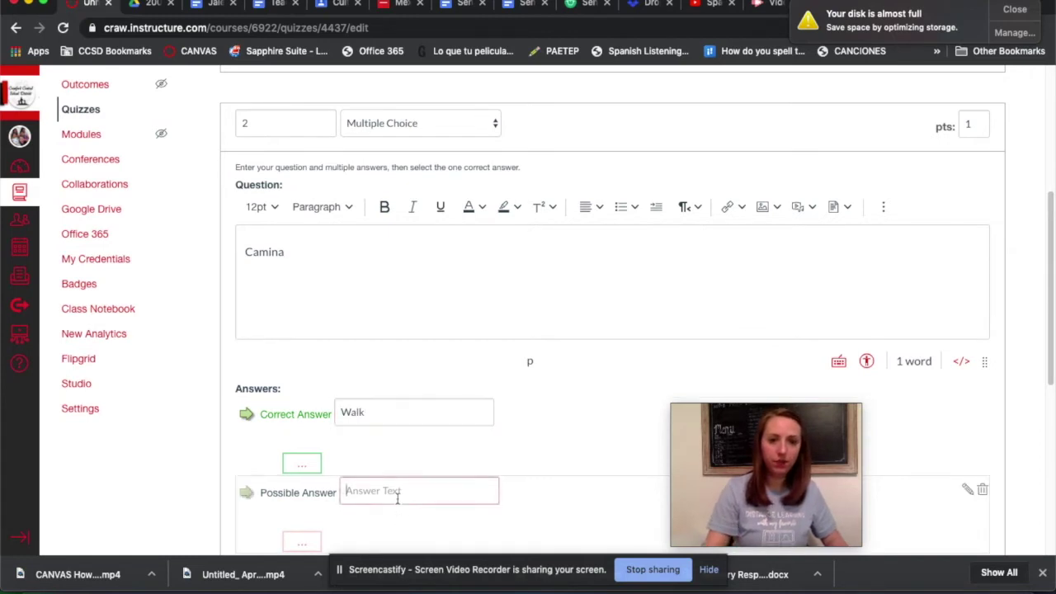
text(Run)
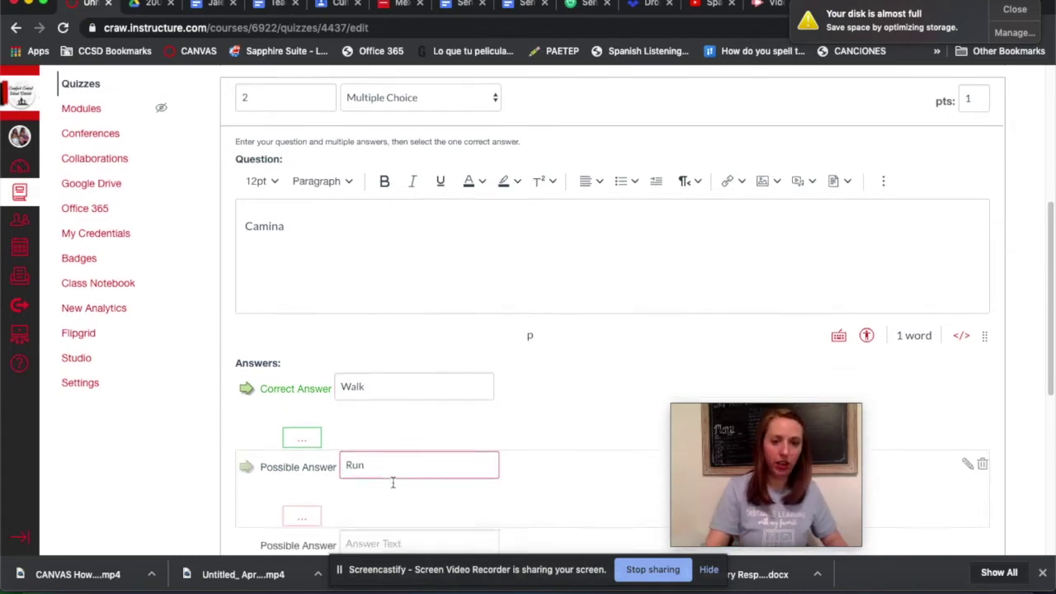
Fill question 2's remaining possible answers with "Sit down" and "Yell", and save the question
scroll(393, 487, down, 3)
click(391, 323)
text(Sit down)
click(388, 402)
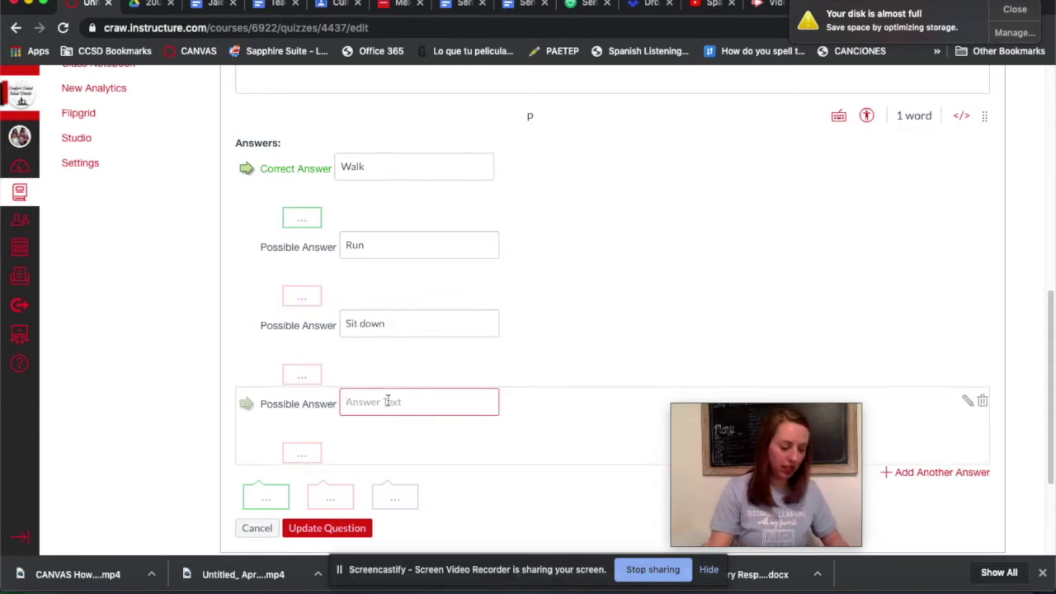
text(Yell)
scroll(471, 449, down, 3)
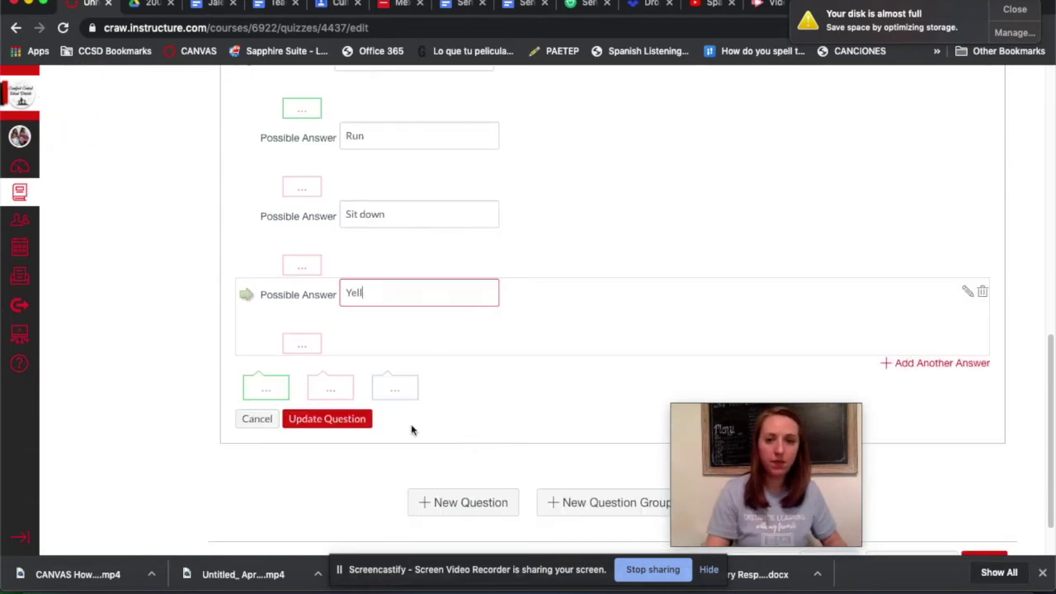
Add a third multiple choice question named 3 with the question text "Grita"
click(448, 505)
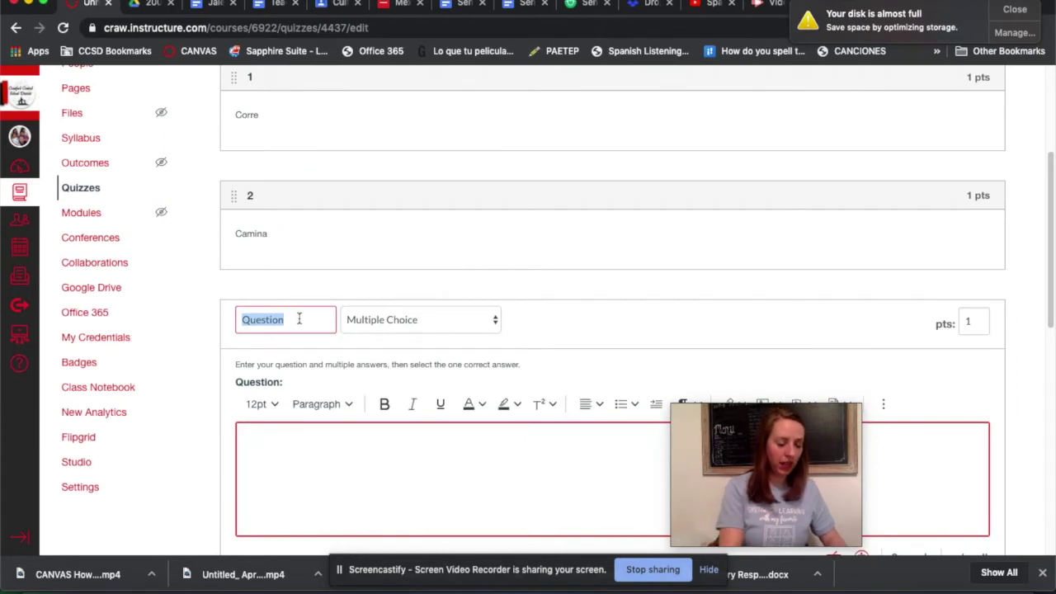
text(Gi)
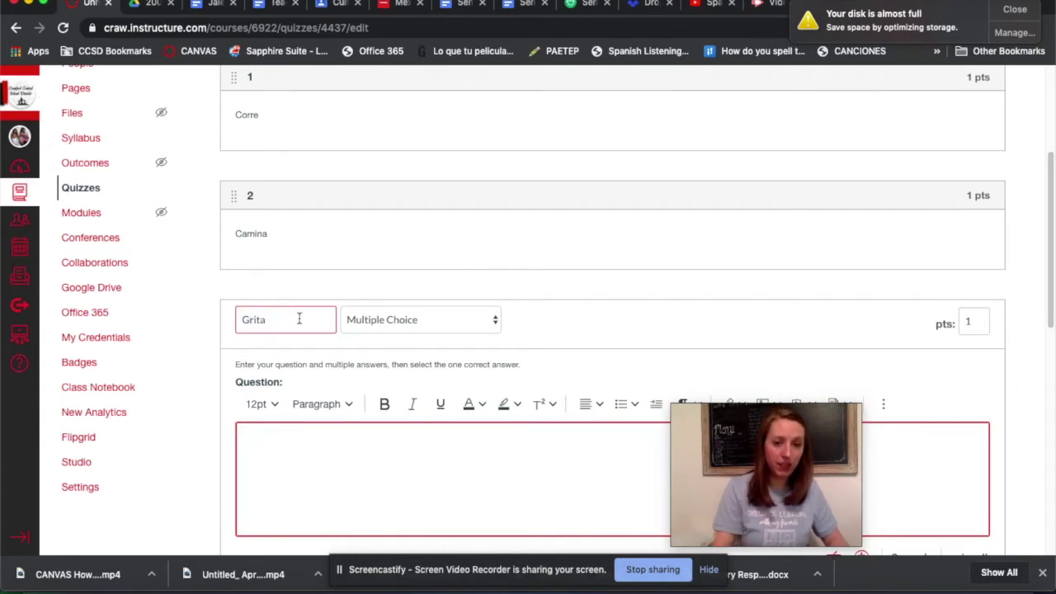
drag(280, 322, 155, 294)
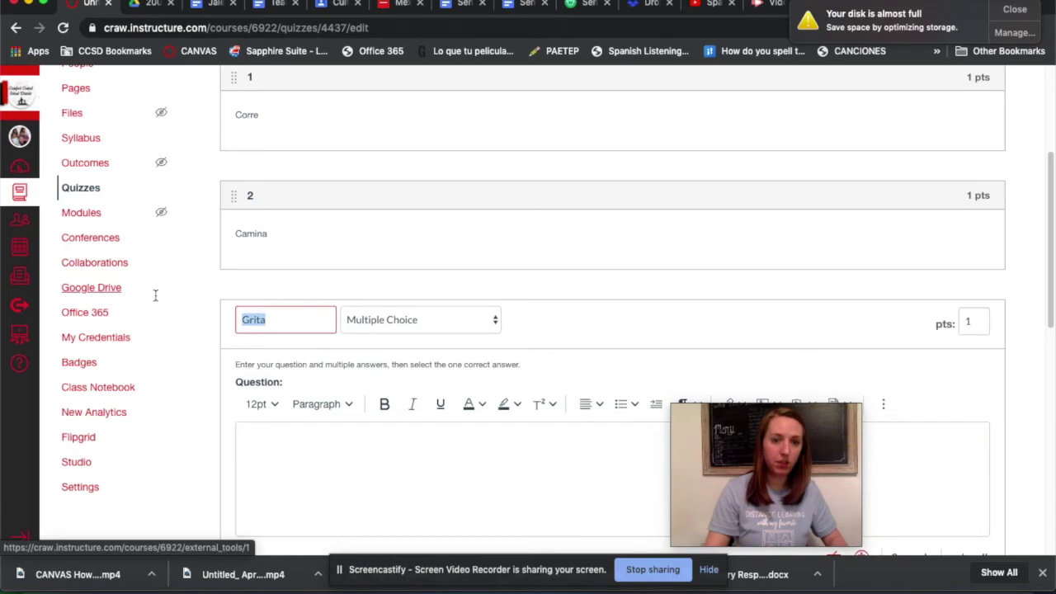
text(3)
click(273, 443)
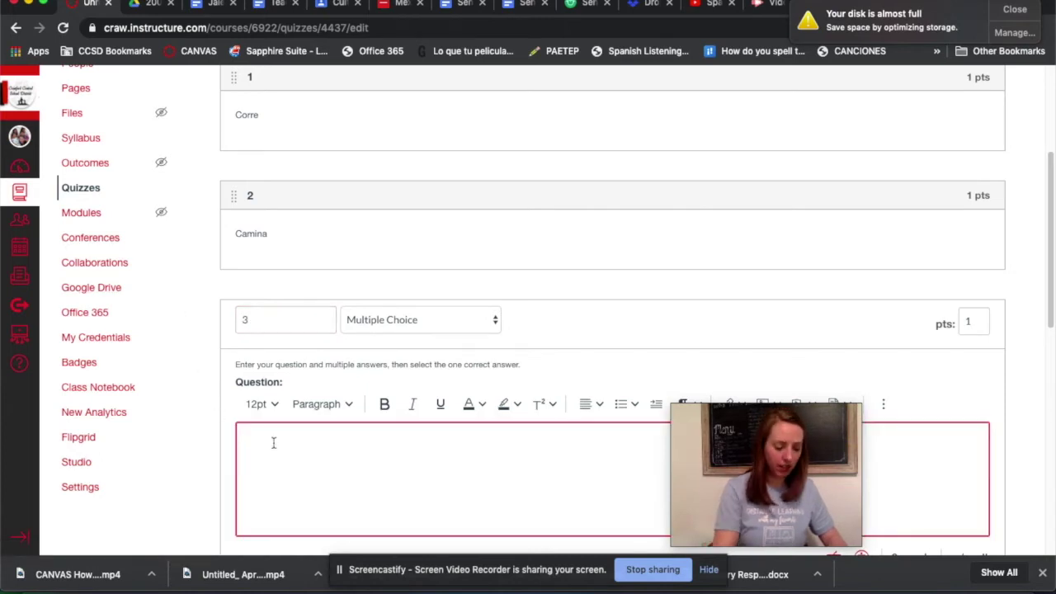
Enter "Yell" as the correct answer and "Run" as the first possible answer for question 3
scroll(306, 396, down, 5)
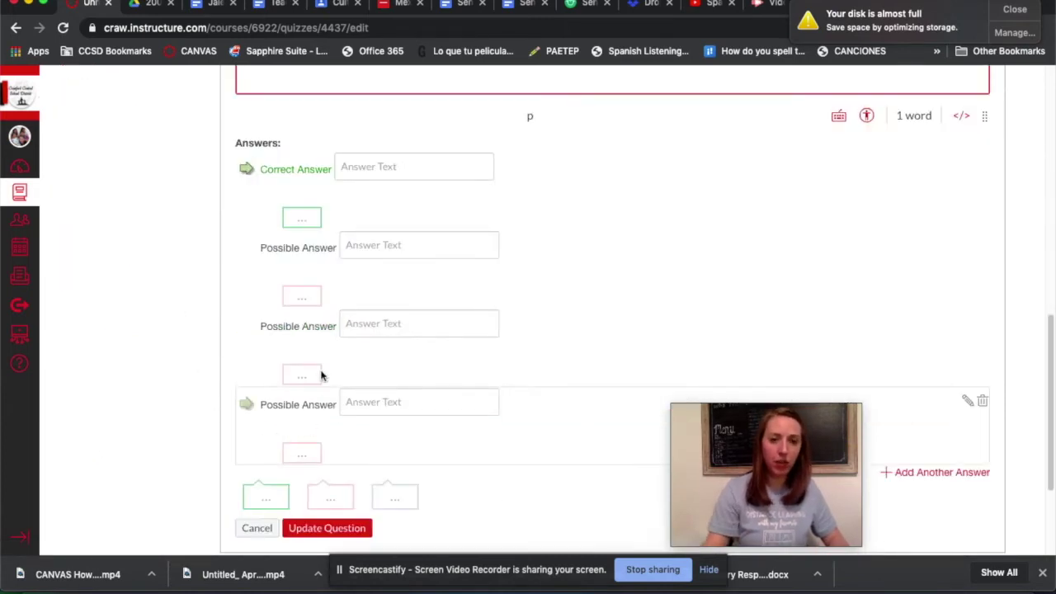
click(361, 165)
text(Yell)
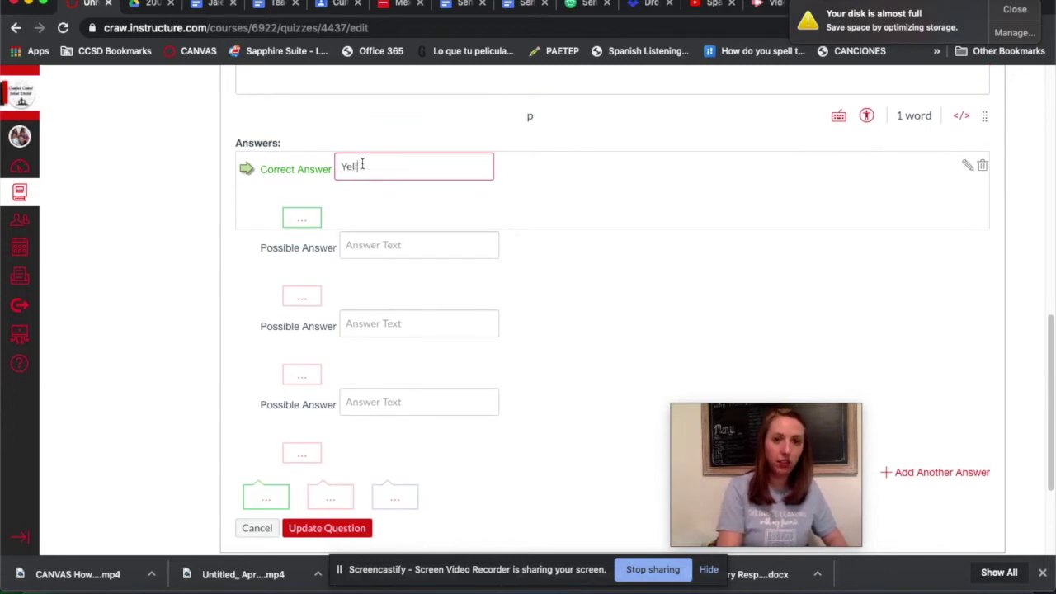
click(406, 244)
text(Run)
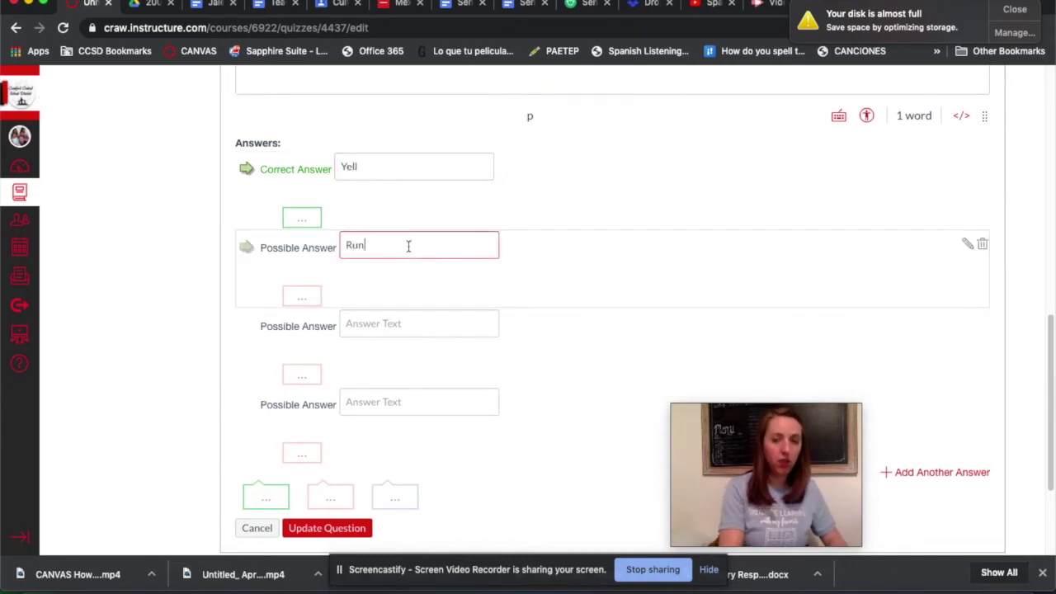
Fill question 3's remaining possible answers with "Walk" and "Sit down", and save the question and the quiz
click(405, 317)
text(W)
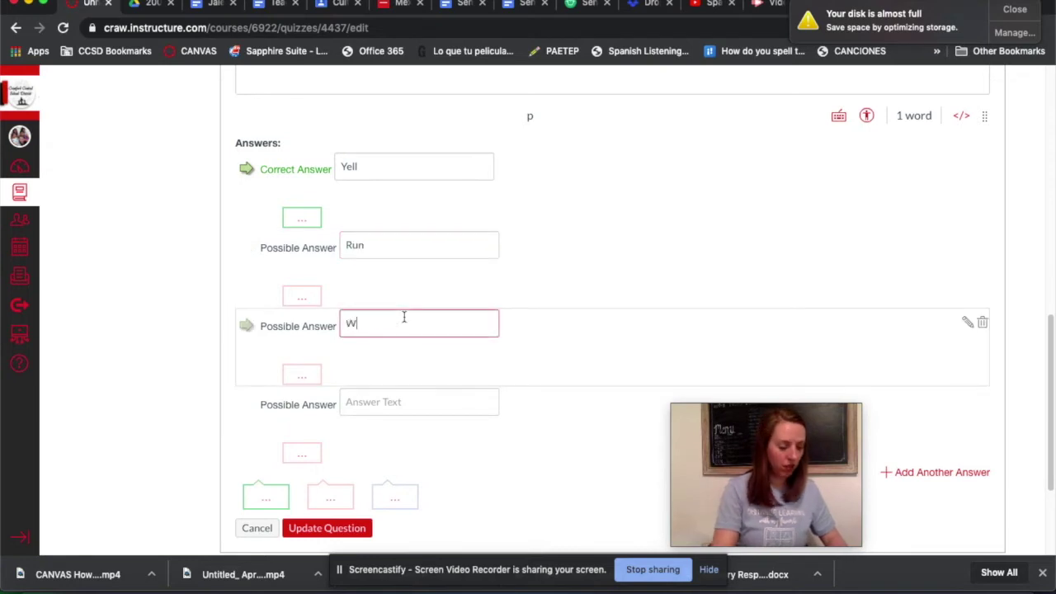
text(alk)
click(398, 402)
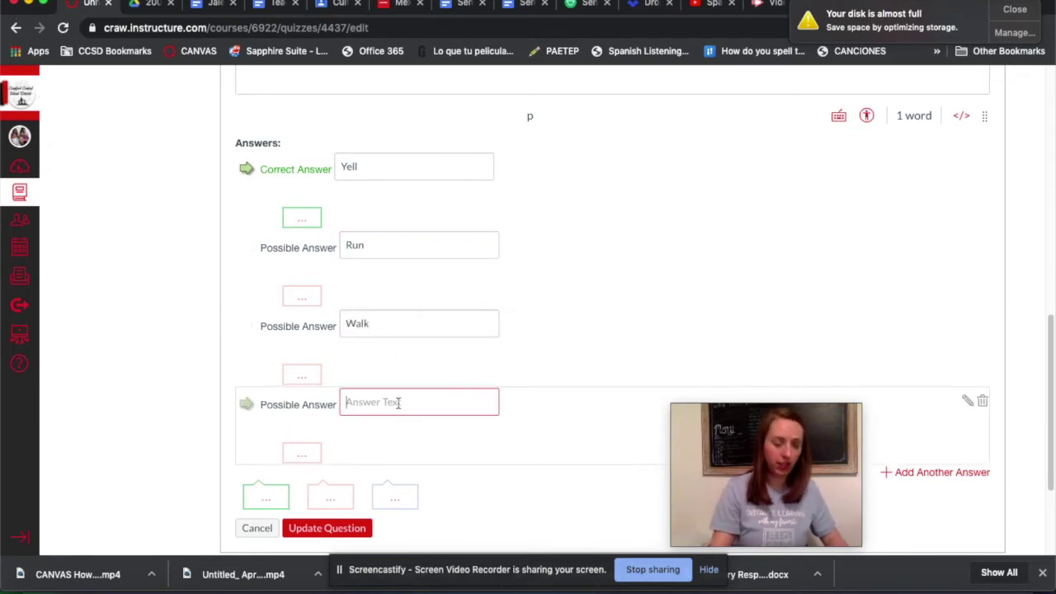
text(Sit down)
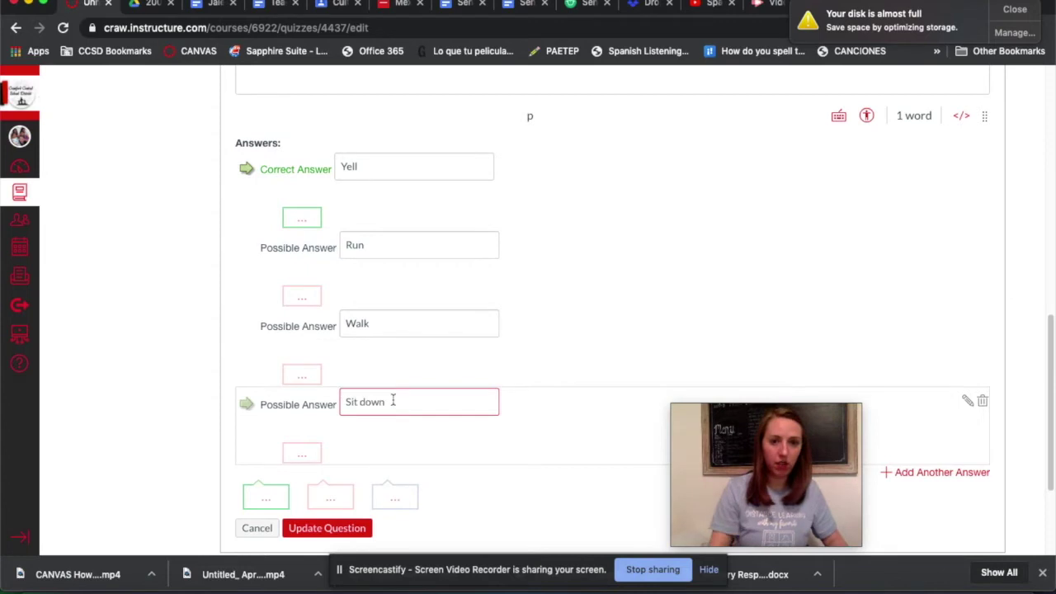
scroll(394, 490, down, 1)
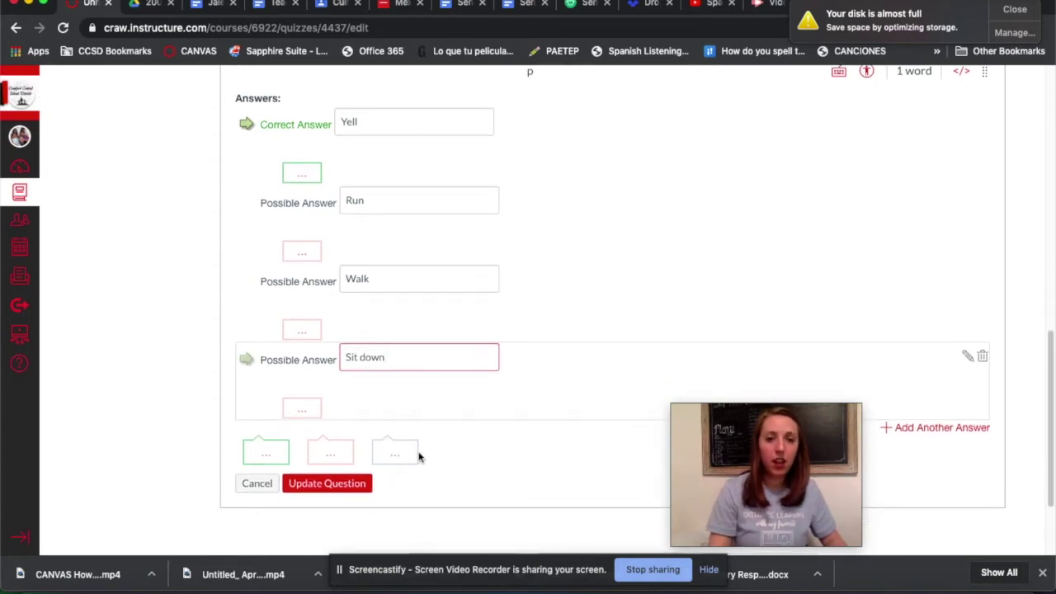
scroll(418, 457, down, 2)
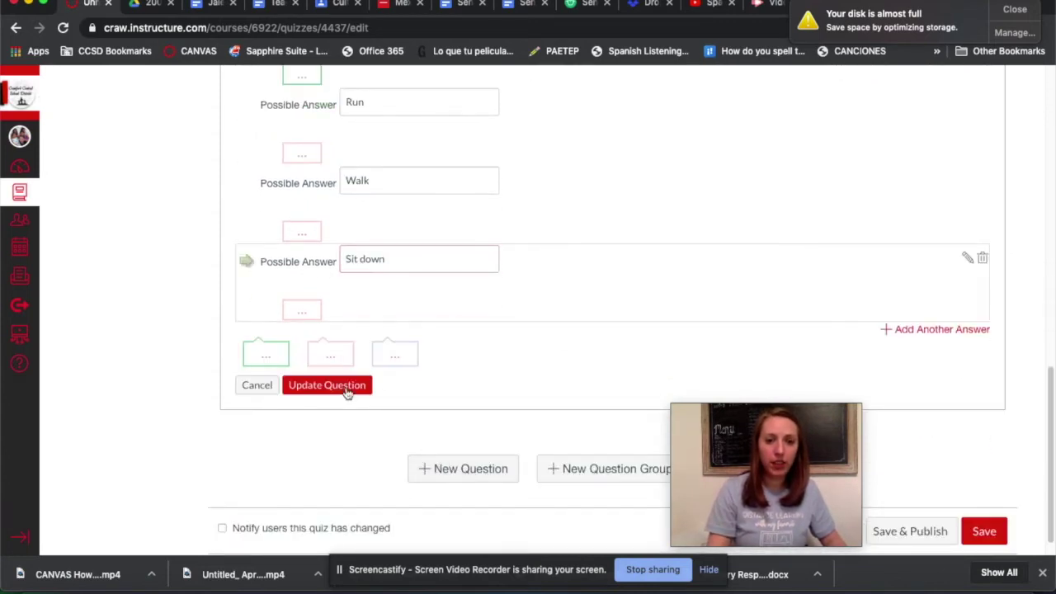
click(347, 394)
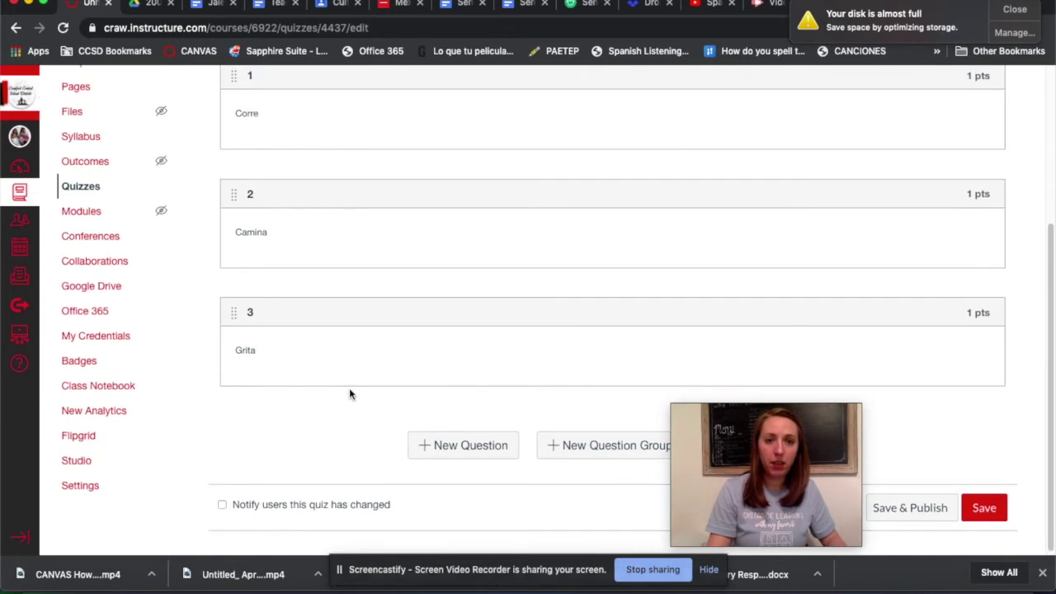
click(985, 509)
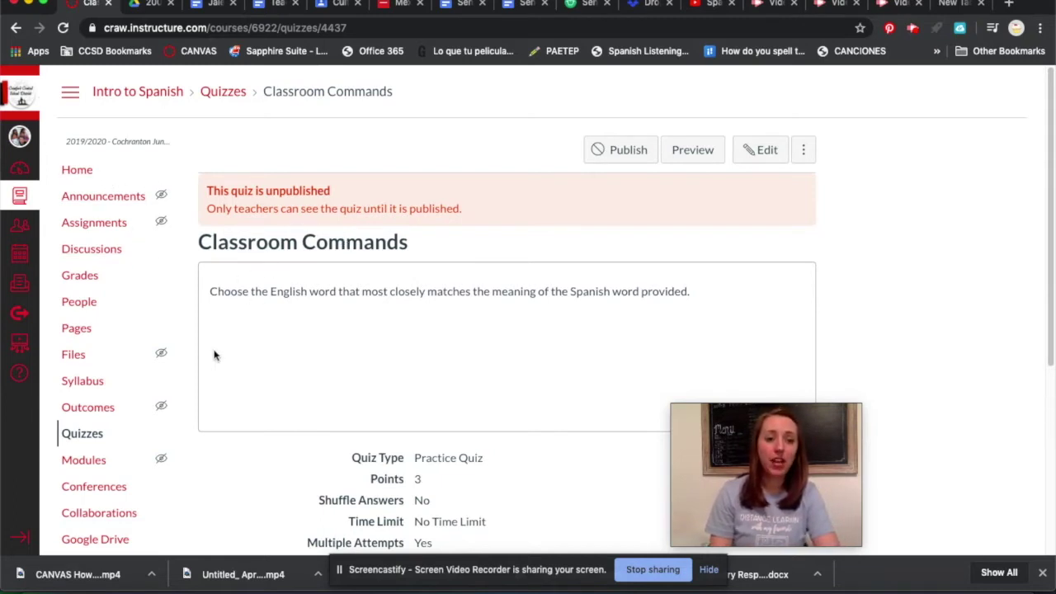
Open the course's Lección 1 page for editing and add the line "Take Quiz Here" below the instructions, leaving a blank line between
click(76, 329)
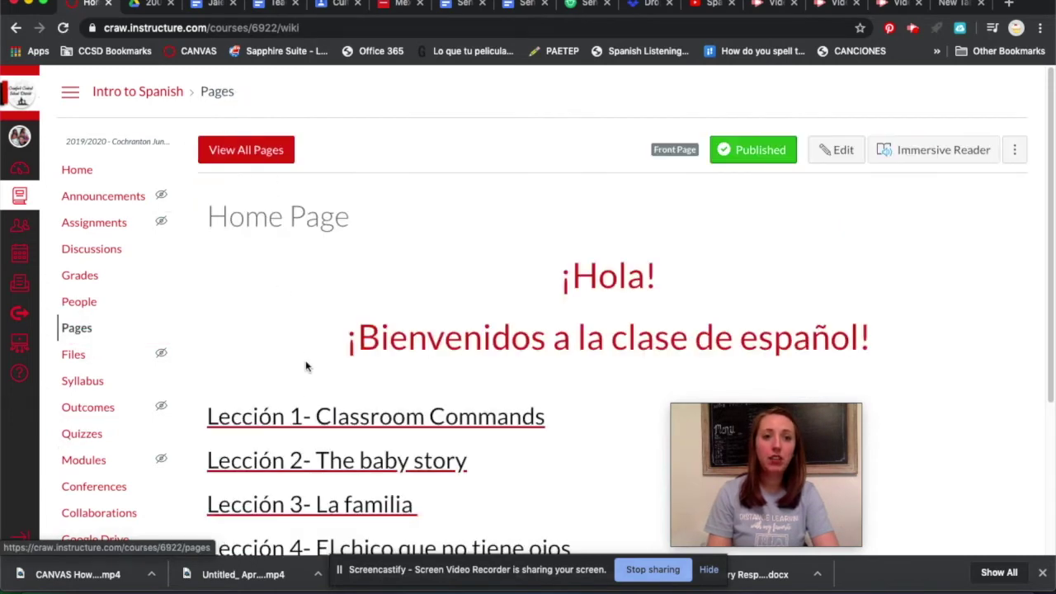
click(303, 421)
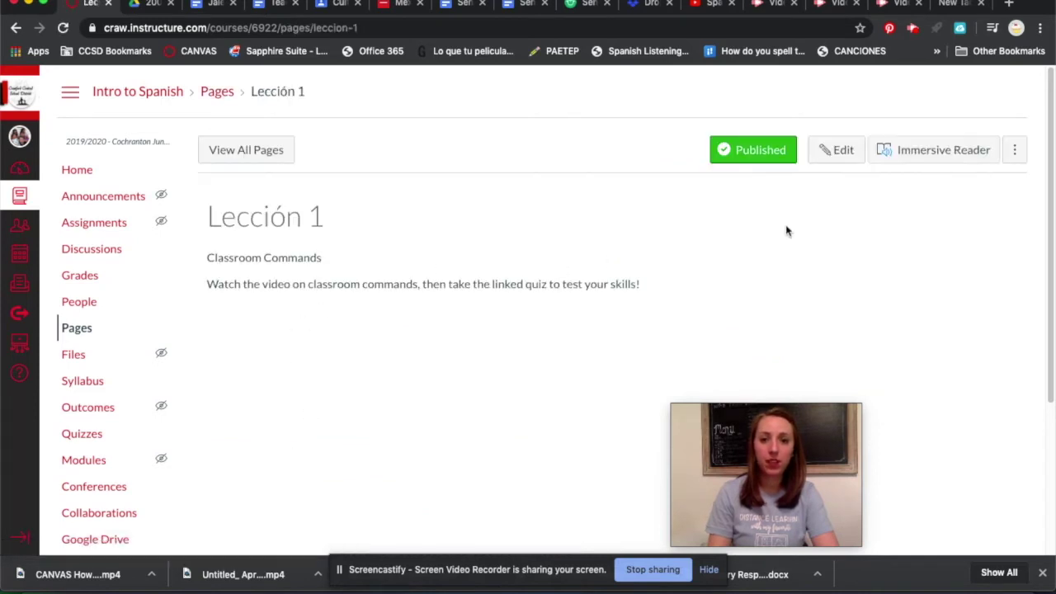
click(838, 155)
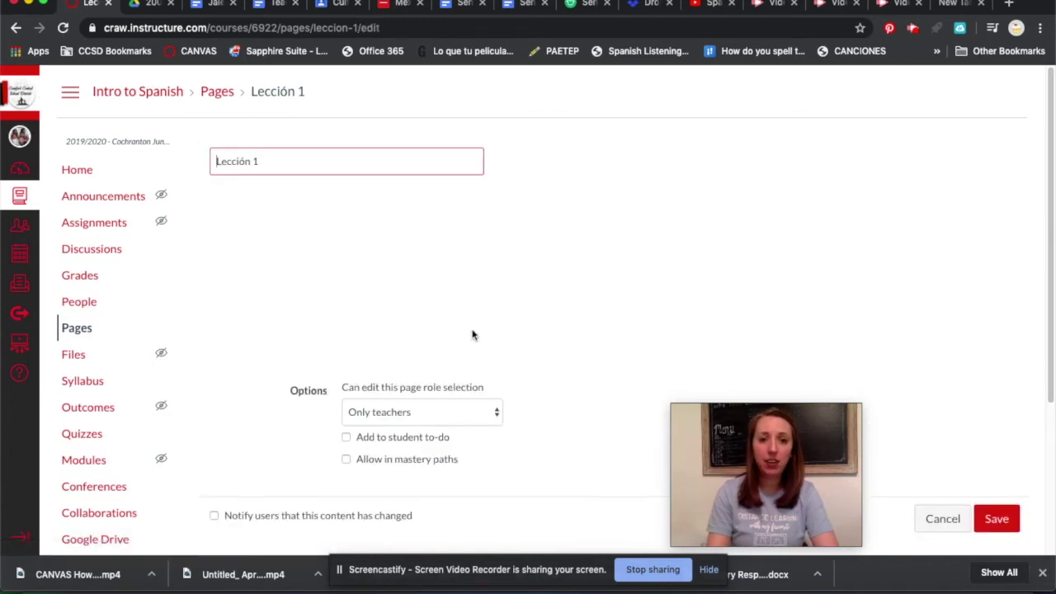
click(689, 281)
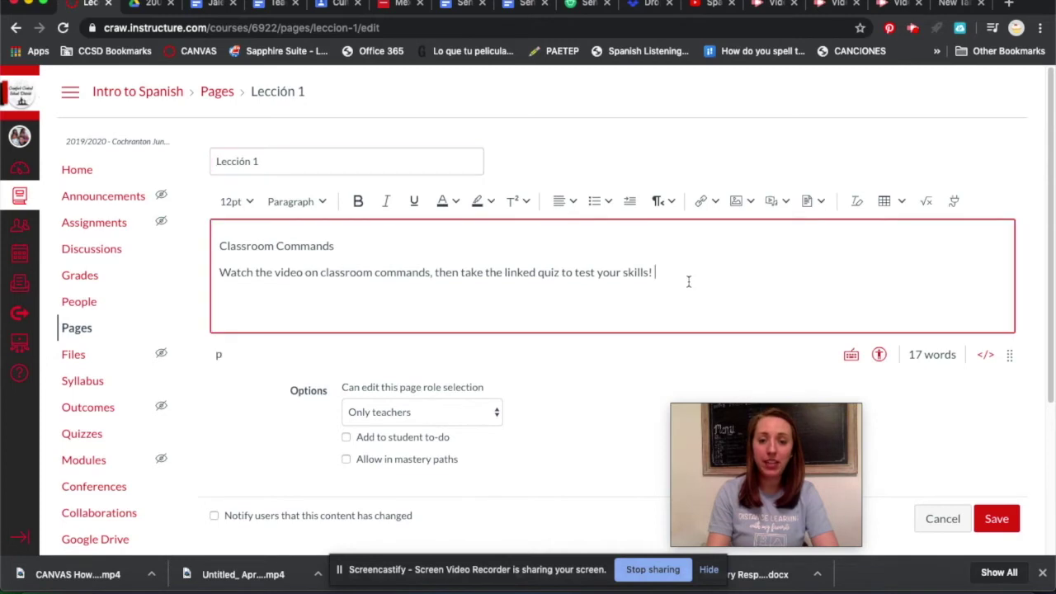
key(Return)
key(Return)
text(Take Quiz Here)
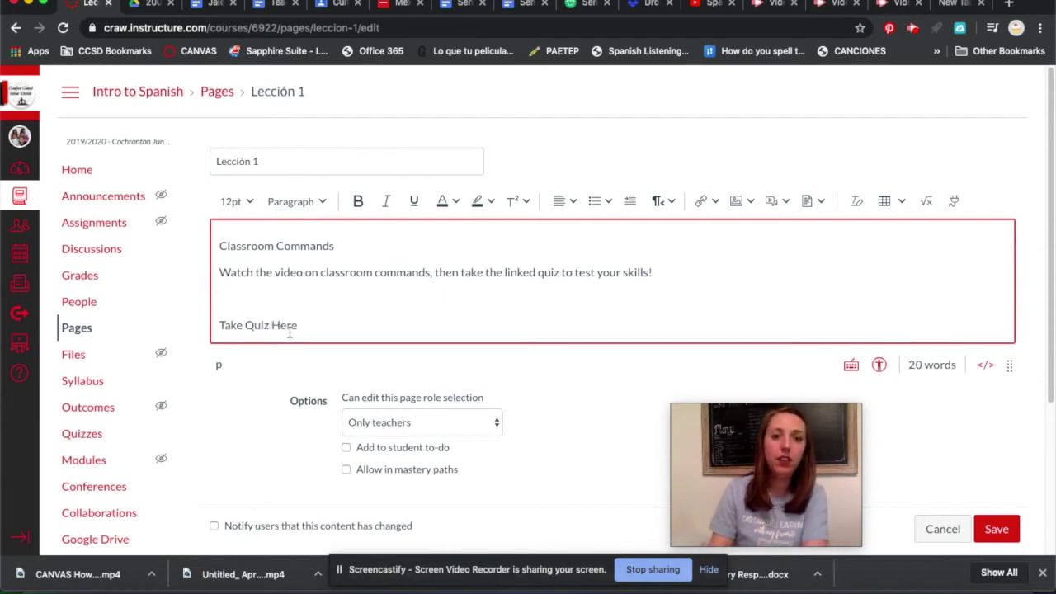
Link the "Take Quiz Here" text to the Classroom Commands quiz as a course link, and save the page
drag(301, 328, 172, 311)
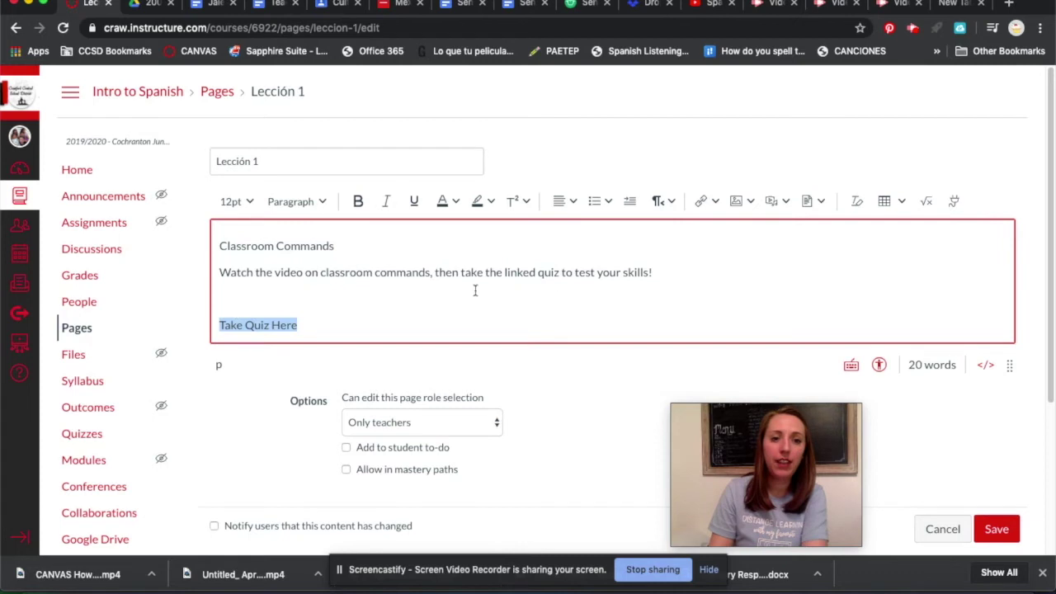
click(705, 207)
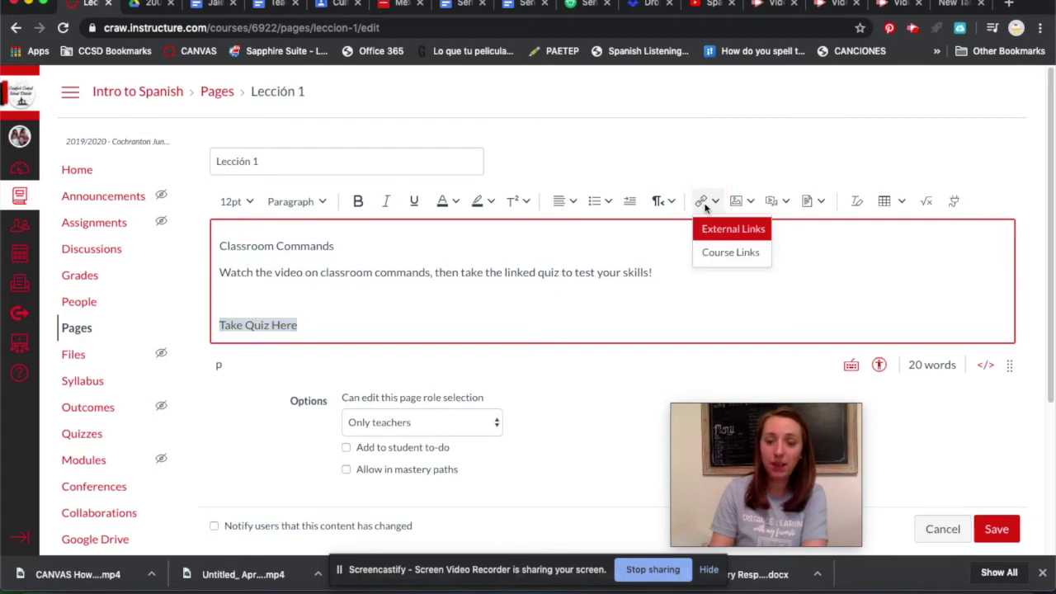
click(714, 254)
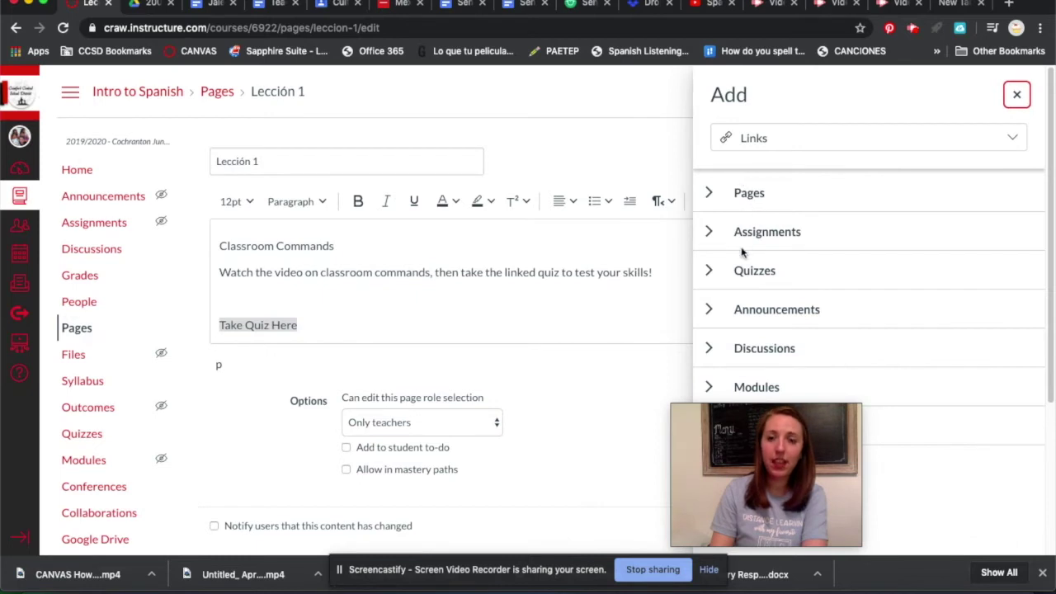
click(708, 271)
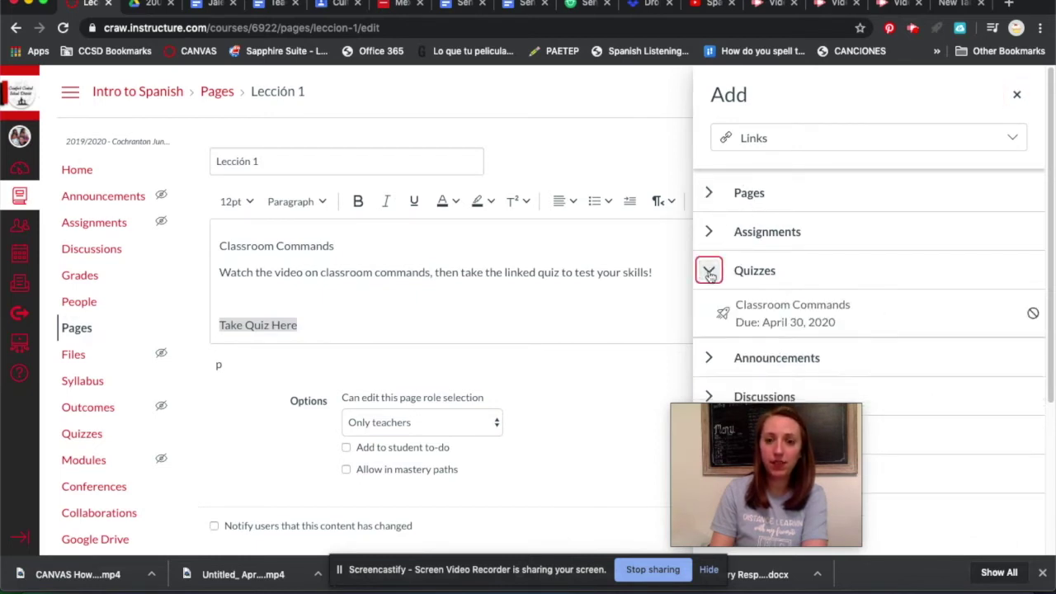
click(790, 316)
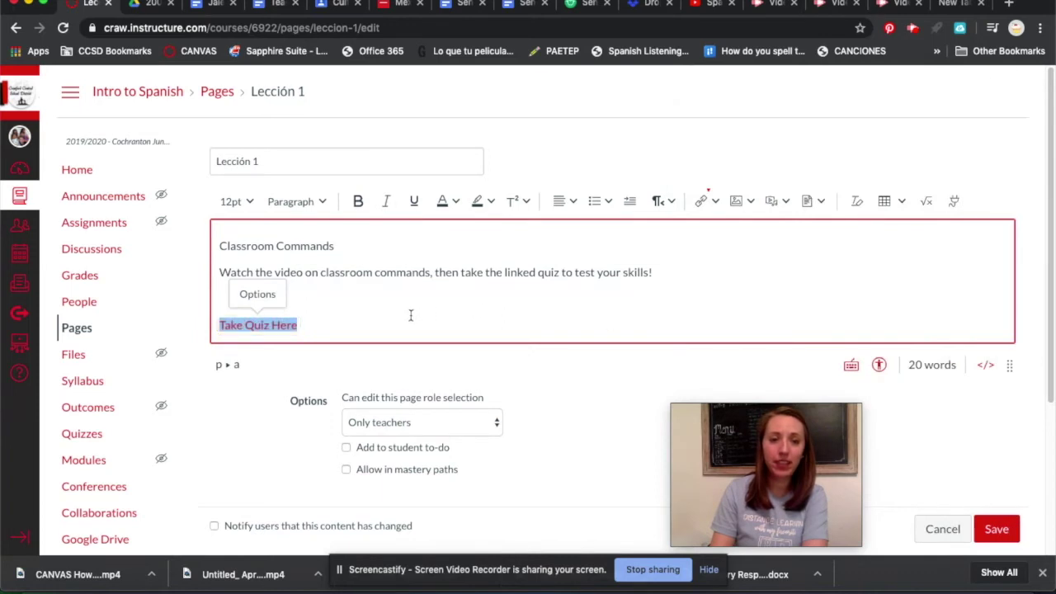
click(999, 532)
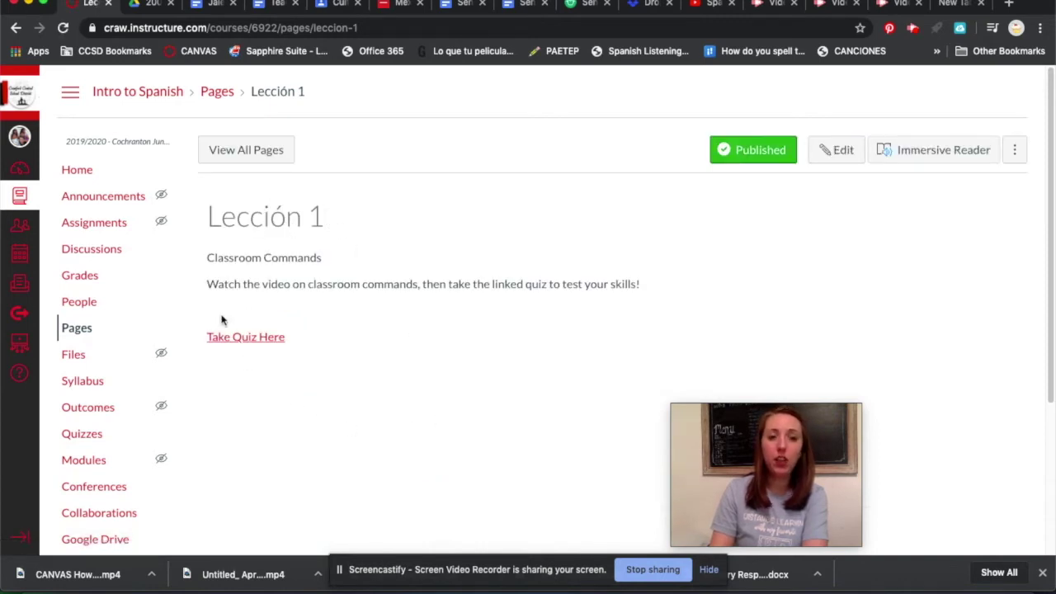
Follow the page's quiz link, start a preview of the quiz, and answer question 1 with "Run"
click(260, 340)
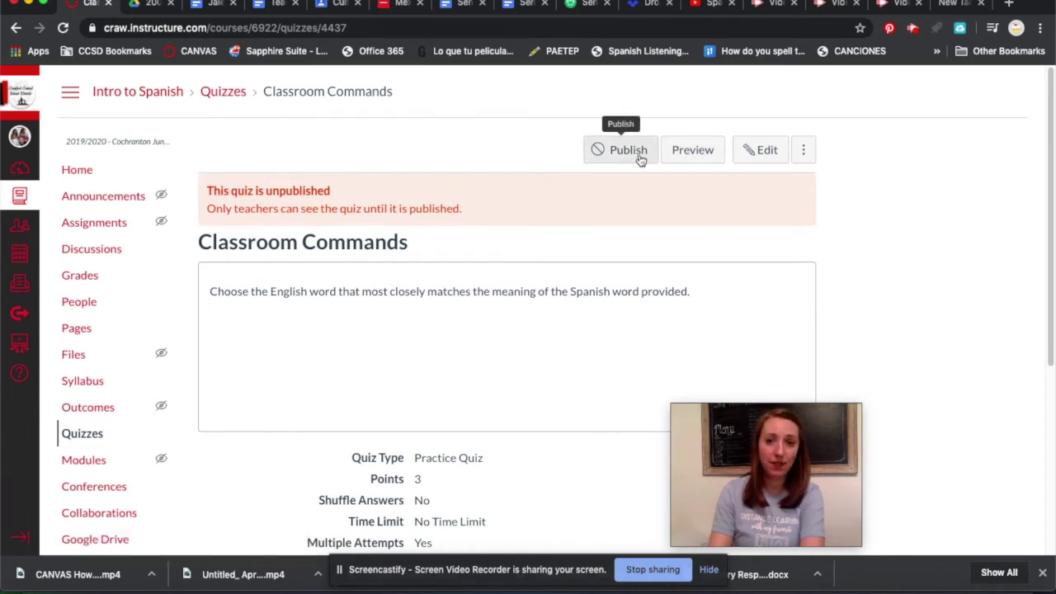
click(694, 156)
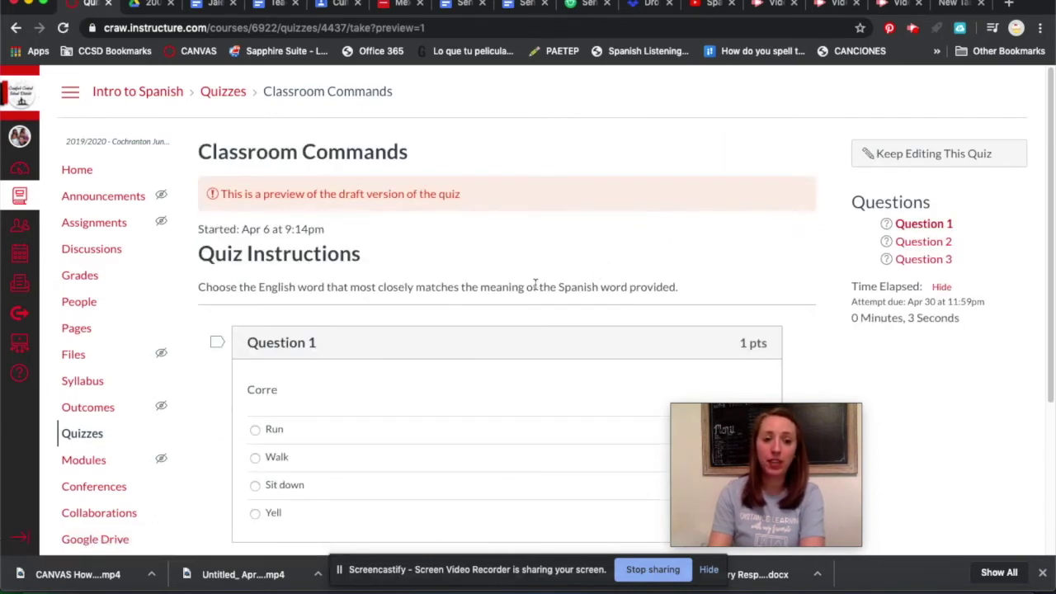
scroll(528, 285, down, 2)
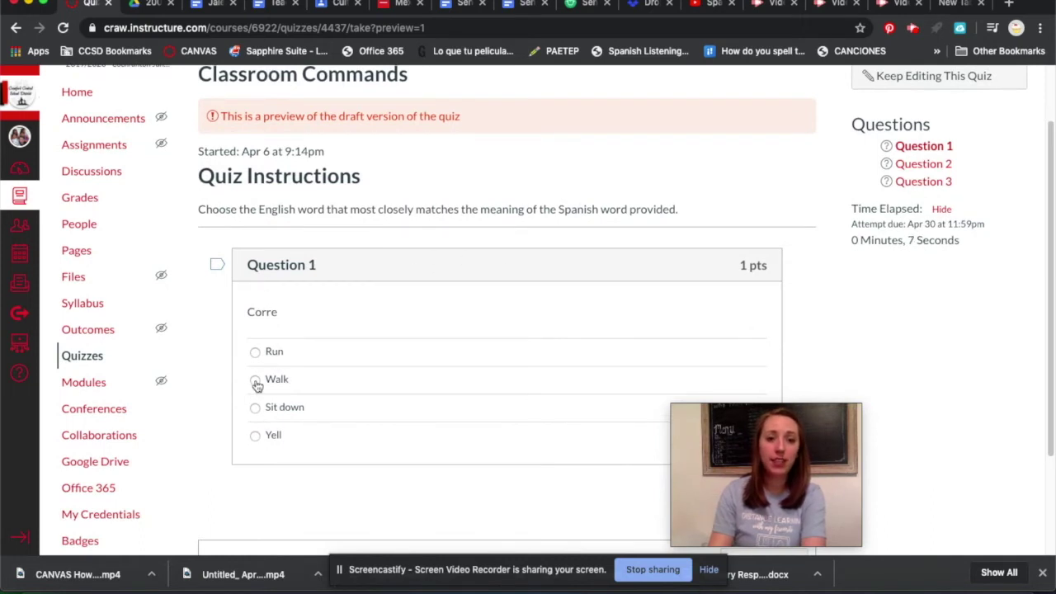
click(256, 353)
scroll(370, 365, down, 4)
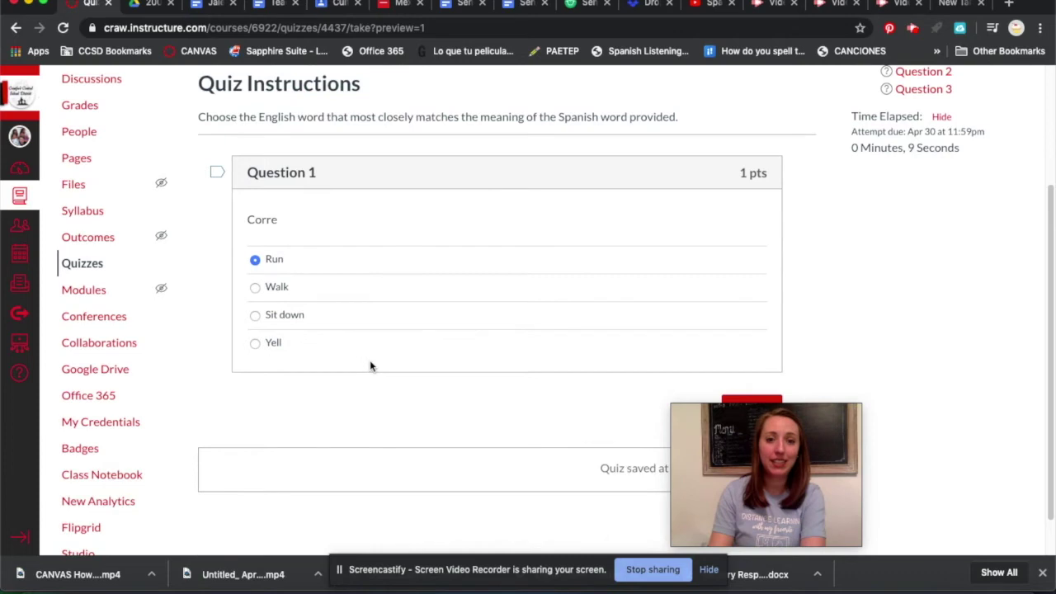
click(747, 365)
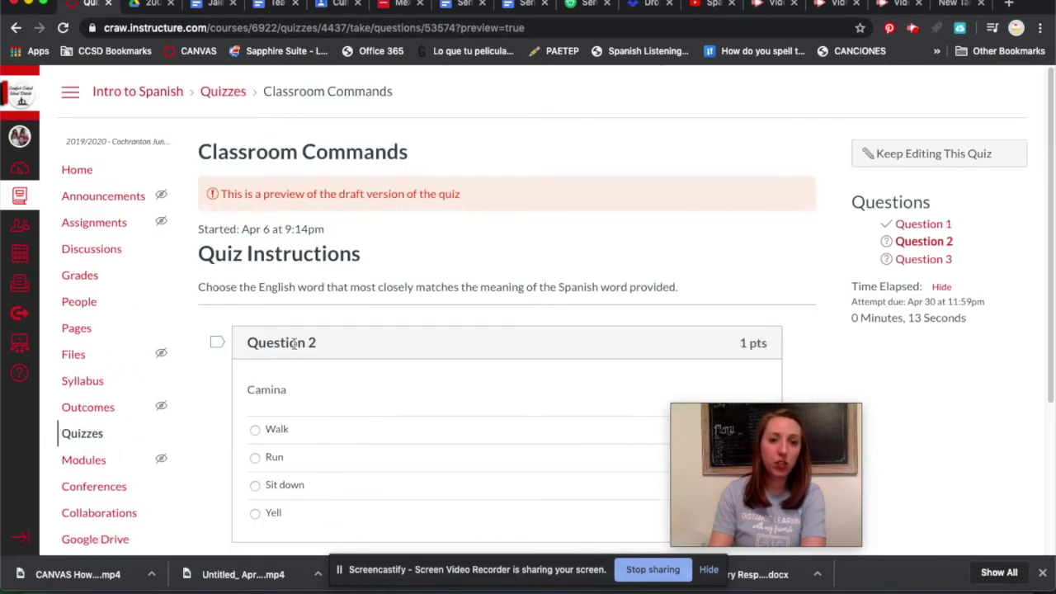
Answer question 2 with "Walk" and question 3 with "Yell" in the quiz preview
scroll(272, 413, down, 1)
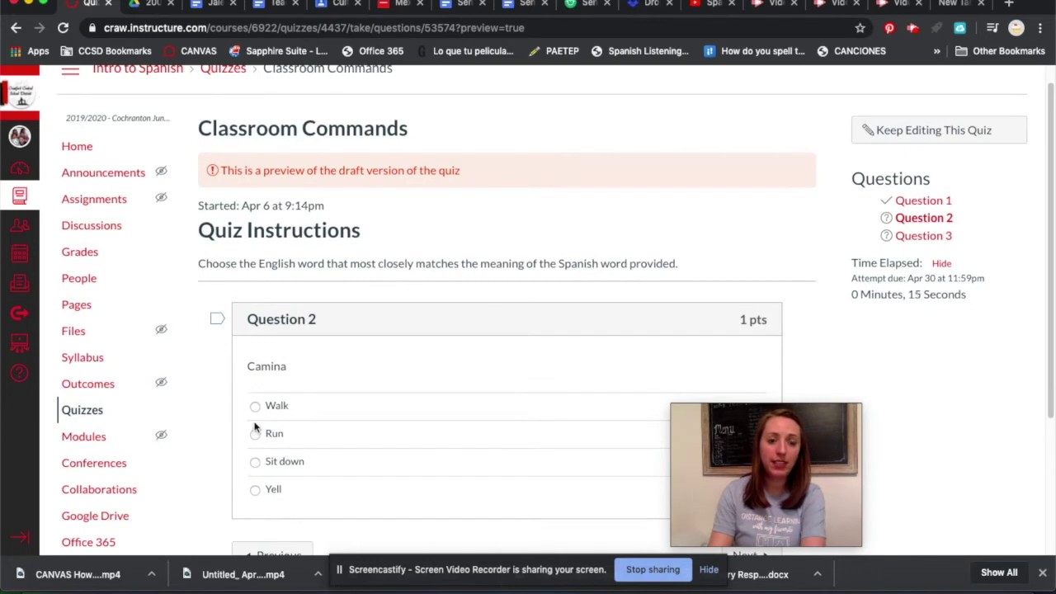
click(255, 406)
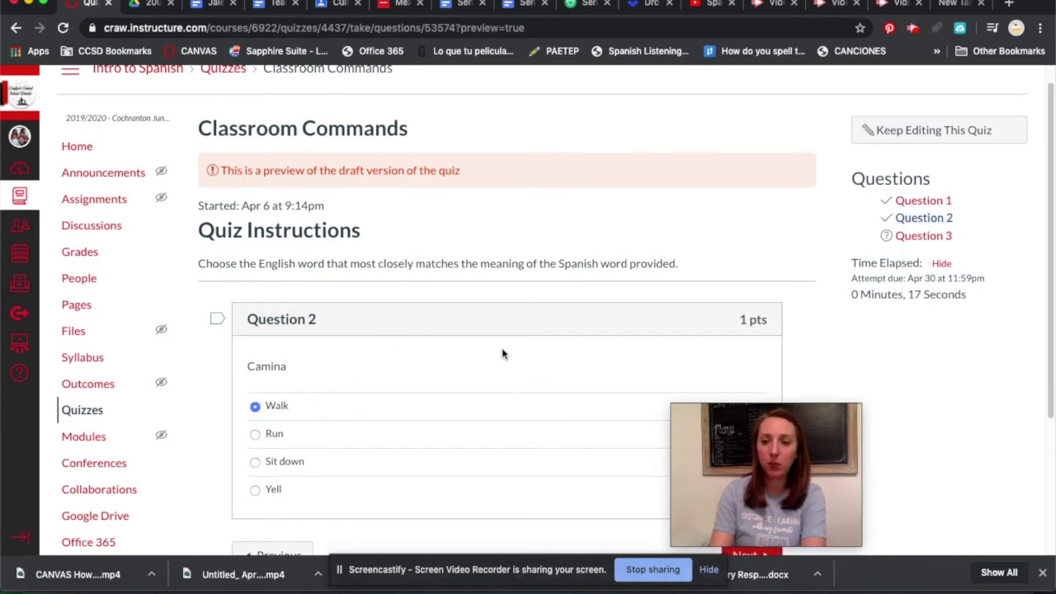
scroll(512, 363, down, 3)
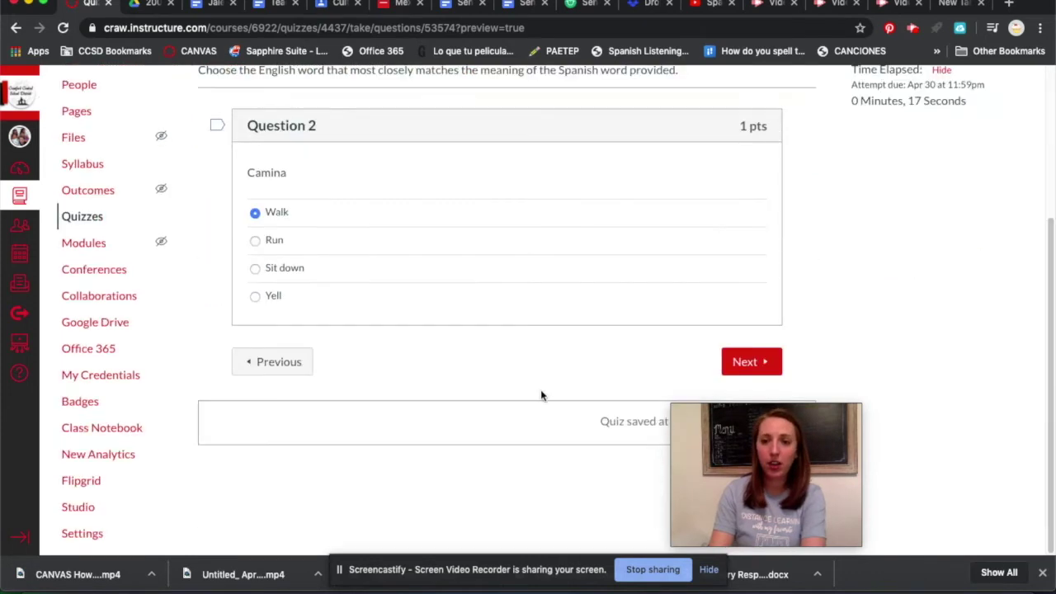
click(749, 364)
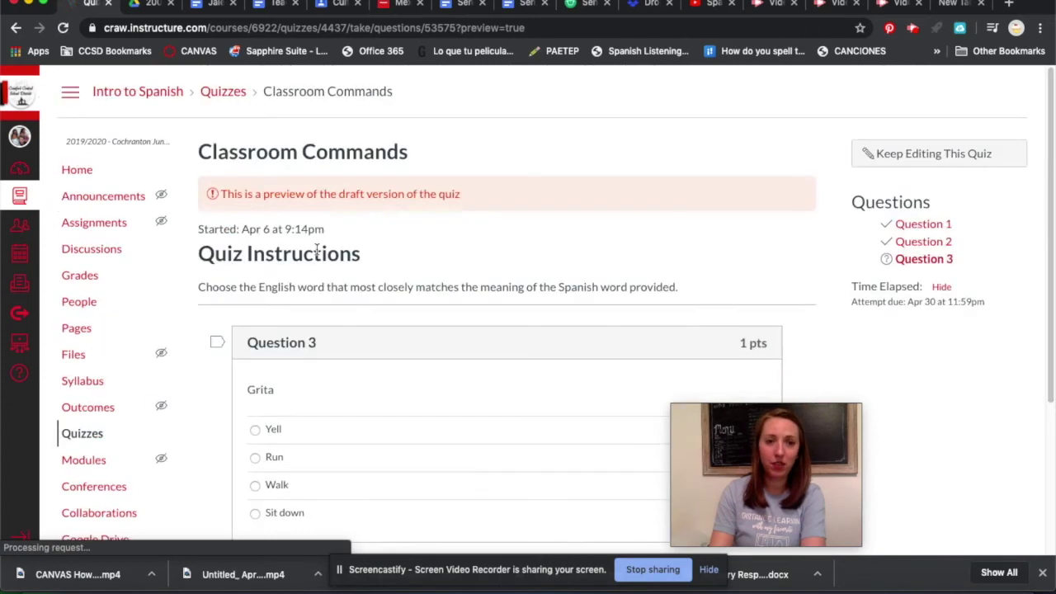
scroll(229, 391, down, 2)
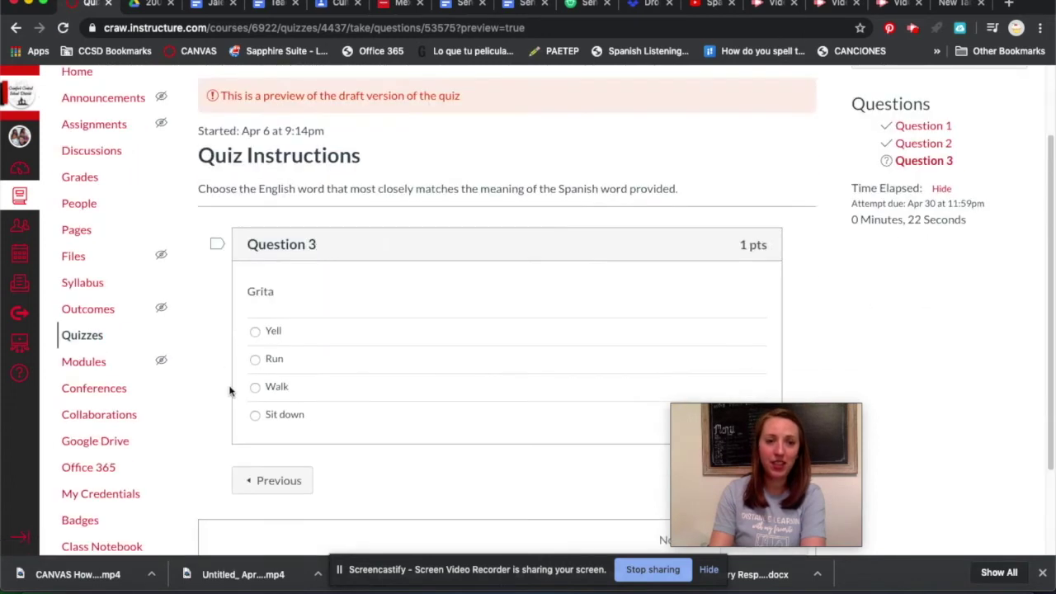
click(255, 331)
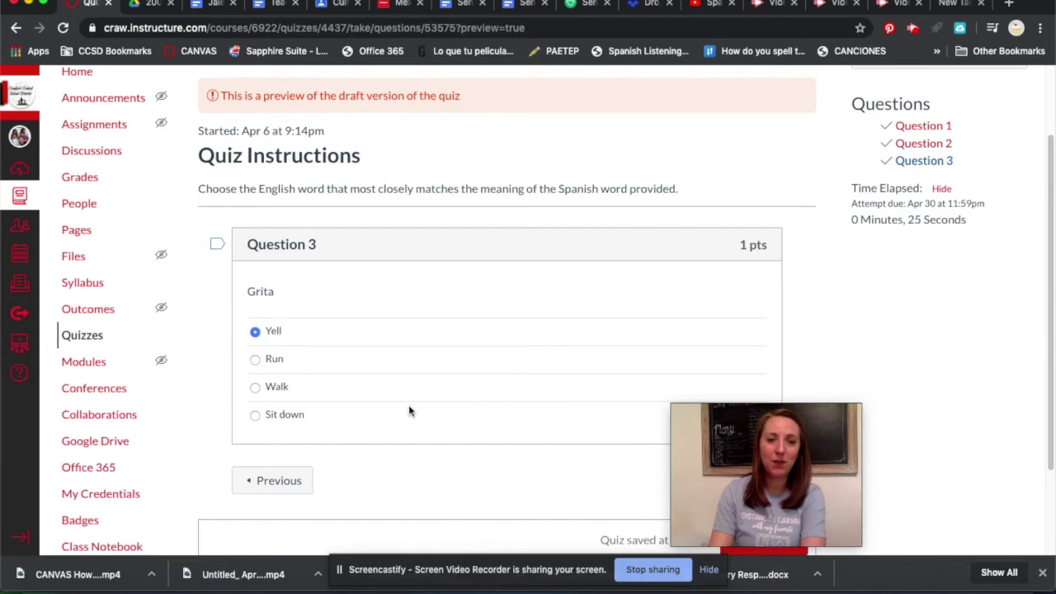
Submit the preview quiz and review its settings summary and graded answers
scroll(412, 406, down, 2)
scroll(441, 400, down, 1)
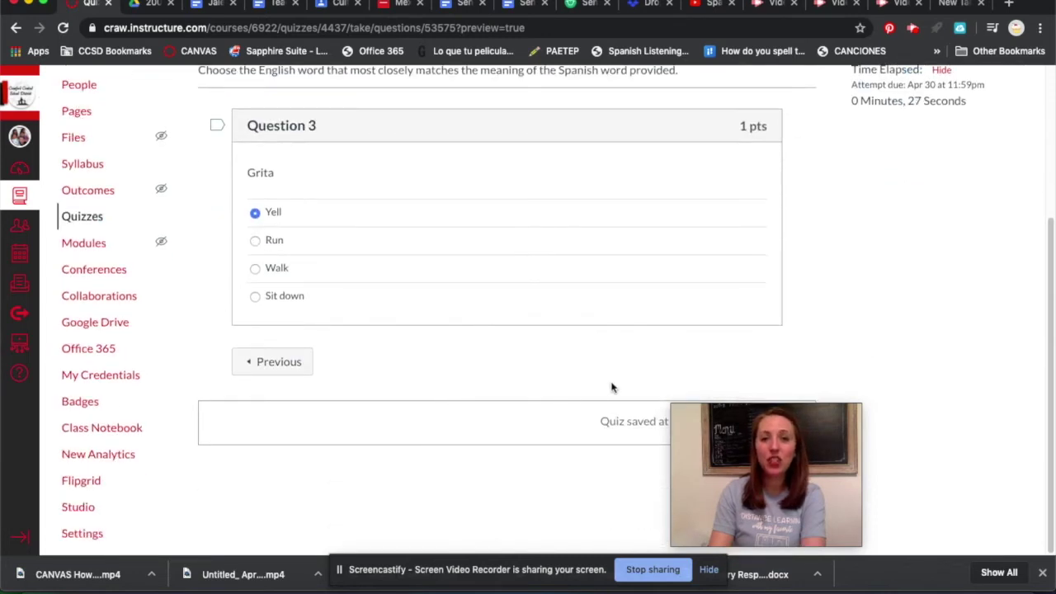
drag(749, 448, 939, 462)
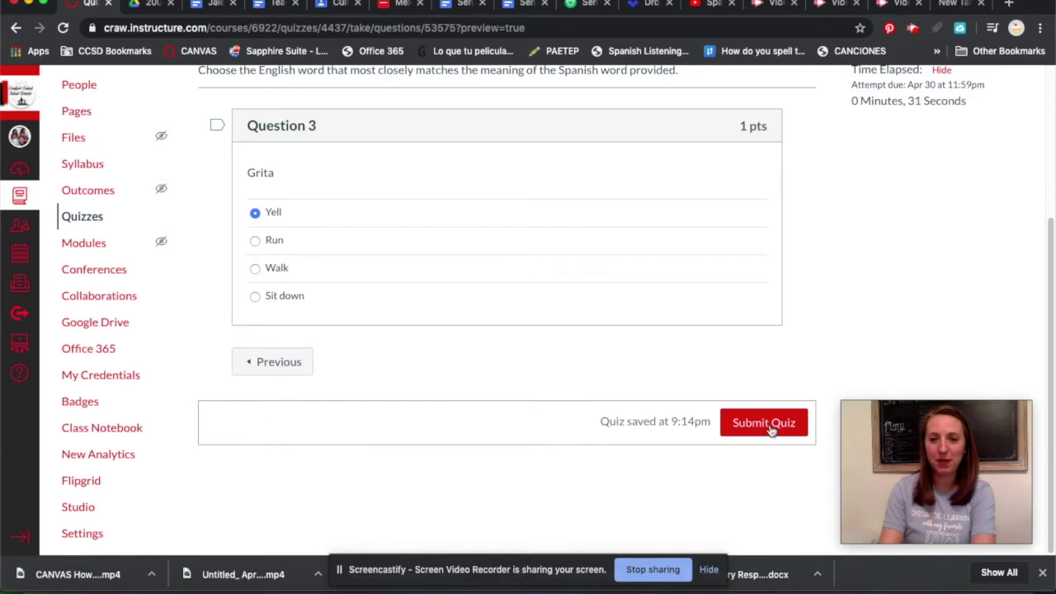
click(740, 425)
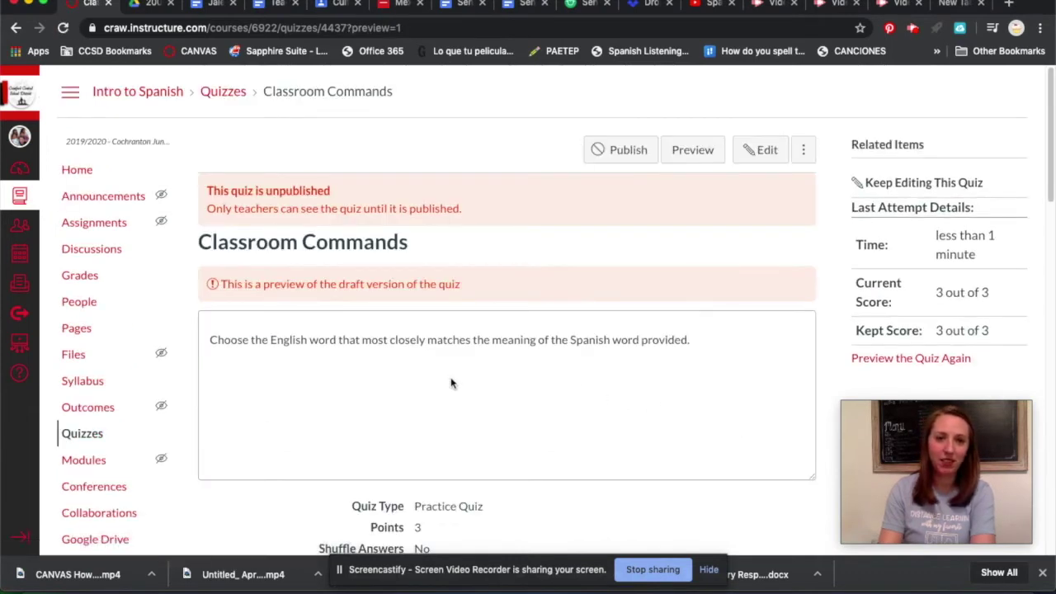
scroll(449, 403, down, 5)
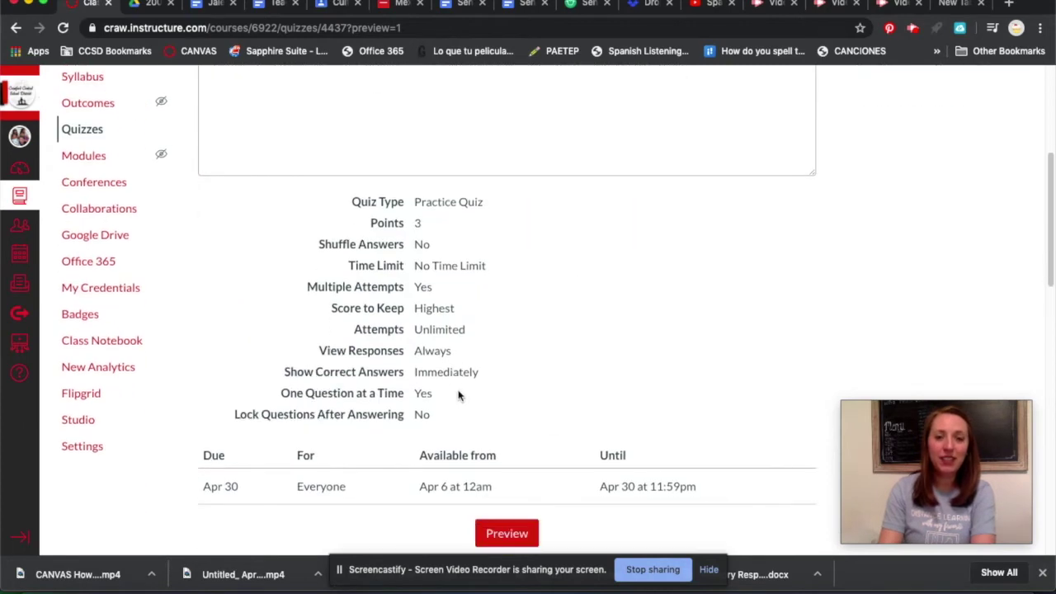
scroll(437, 372, down, 3)
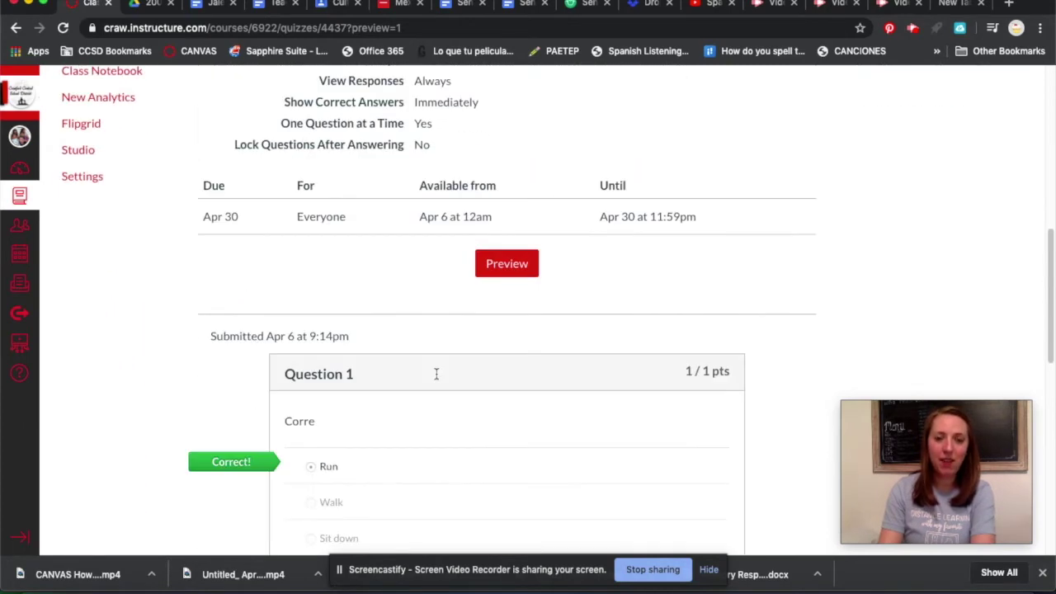
scroll(449, 377, down, 7)
scroll(458, 380, up, 10)
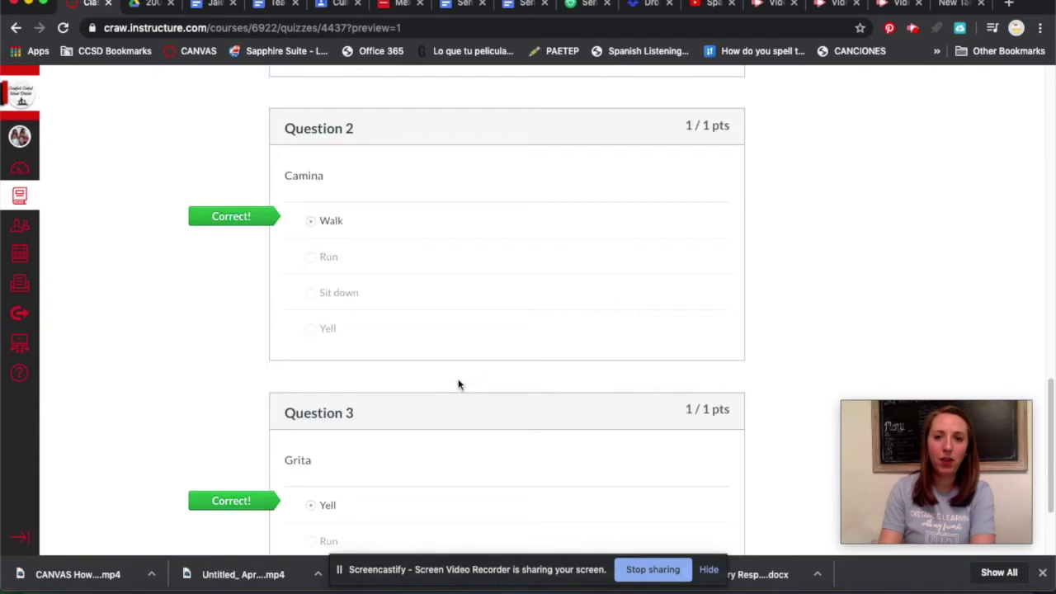
Leave the quiz results and view the course's Lección 1 page and the Lección 3 page
scroll(482, 388, up, 1)
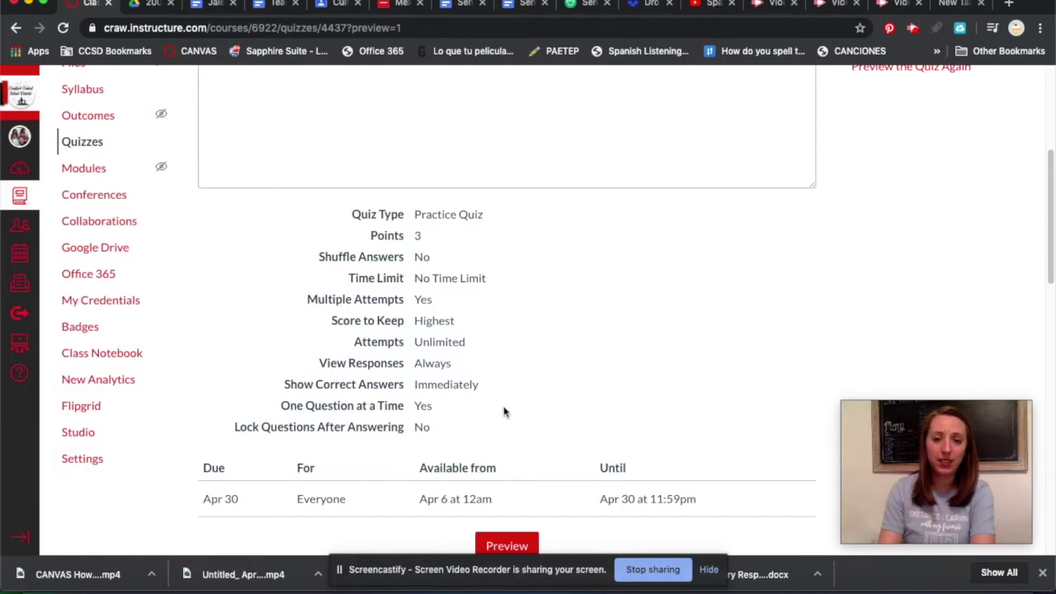
scroll(660, 362, up, 7)
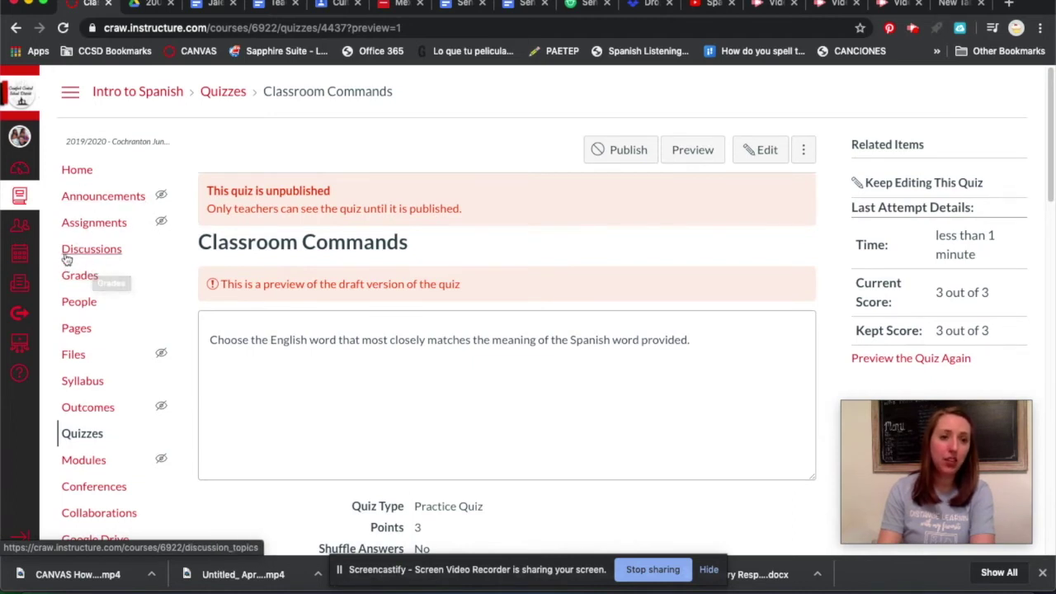
click(73, 329)
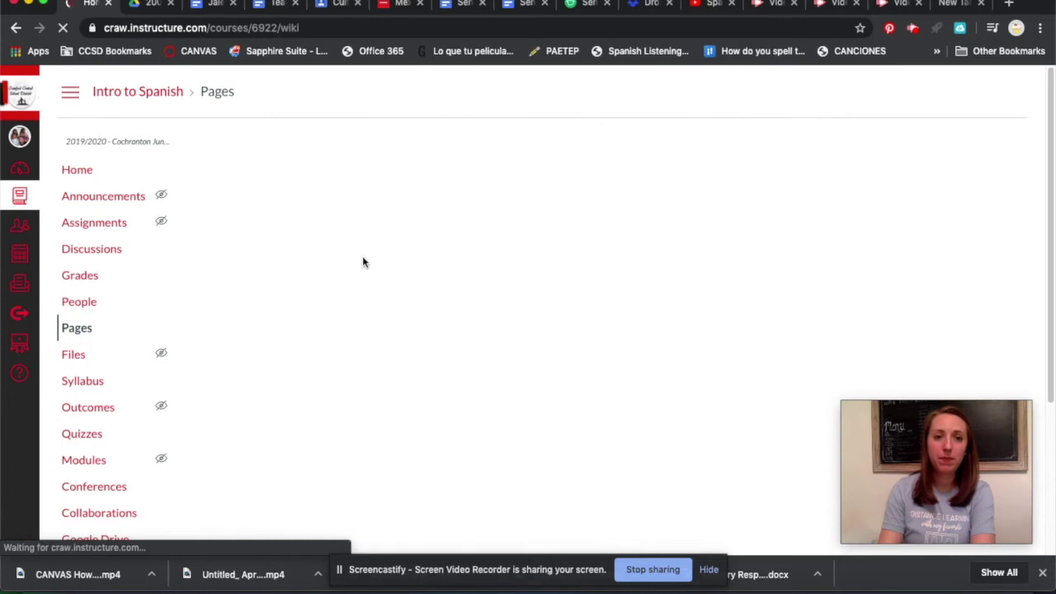
click(283, 419)
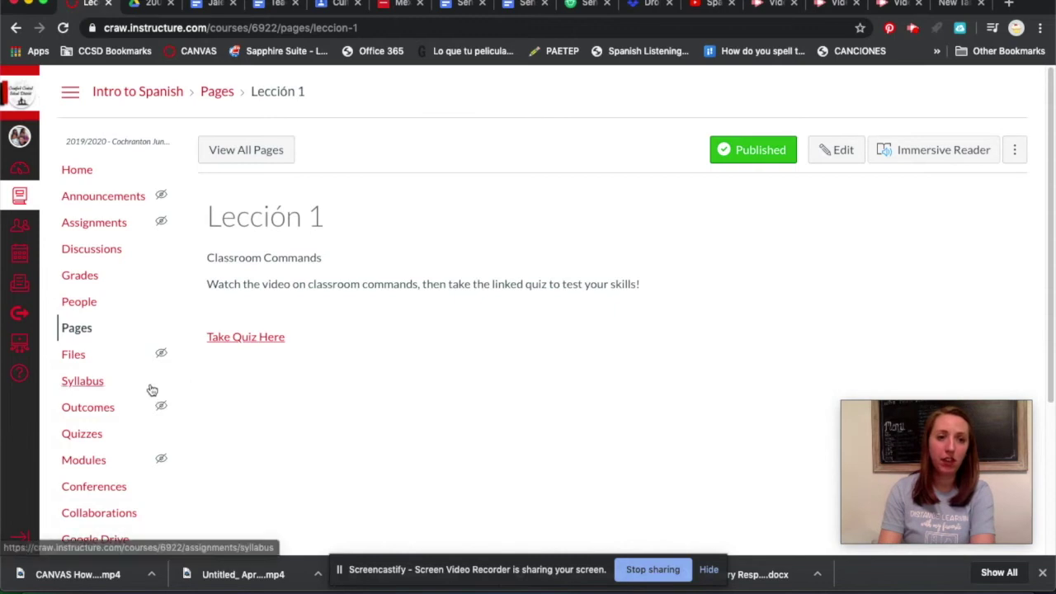
click(74, 330)
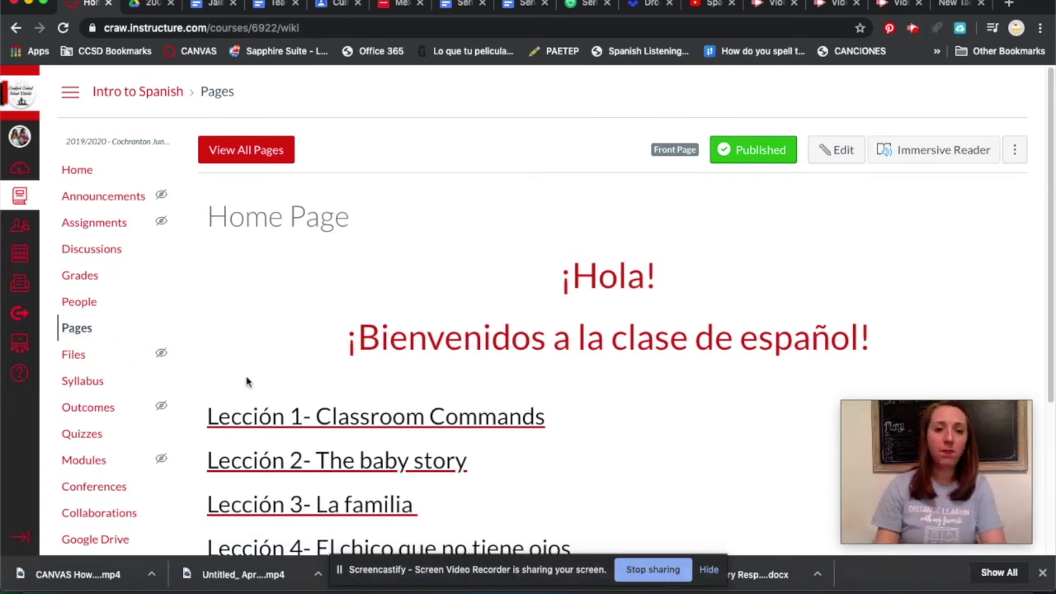
click(286, 512)
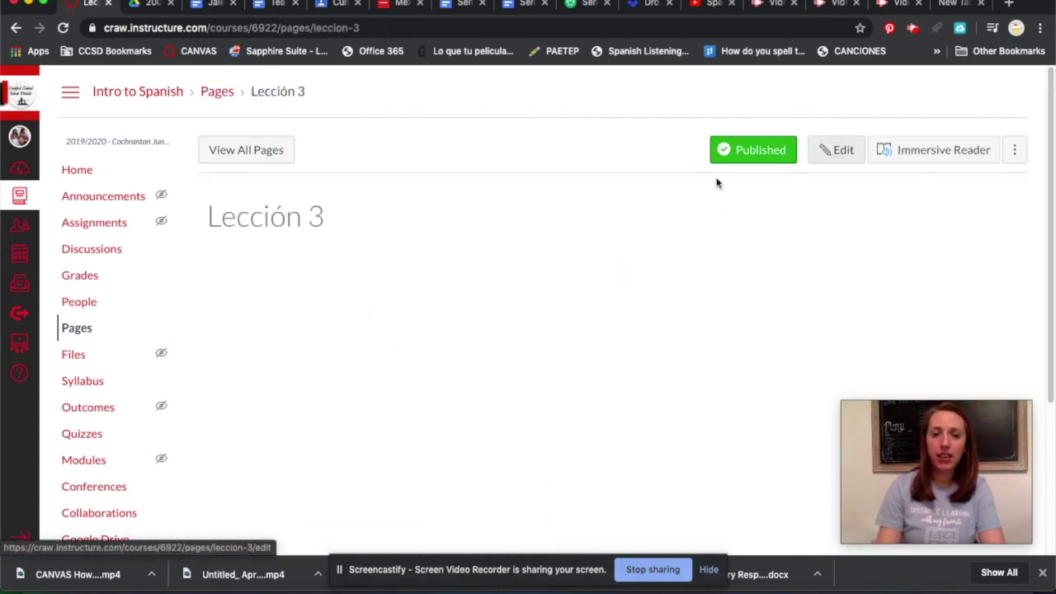
Create a new assignment in the Intro to Spanish course and name it "La familia tuya"
click(86, 230)
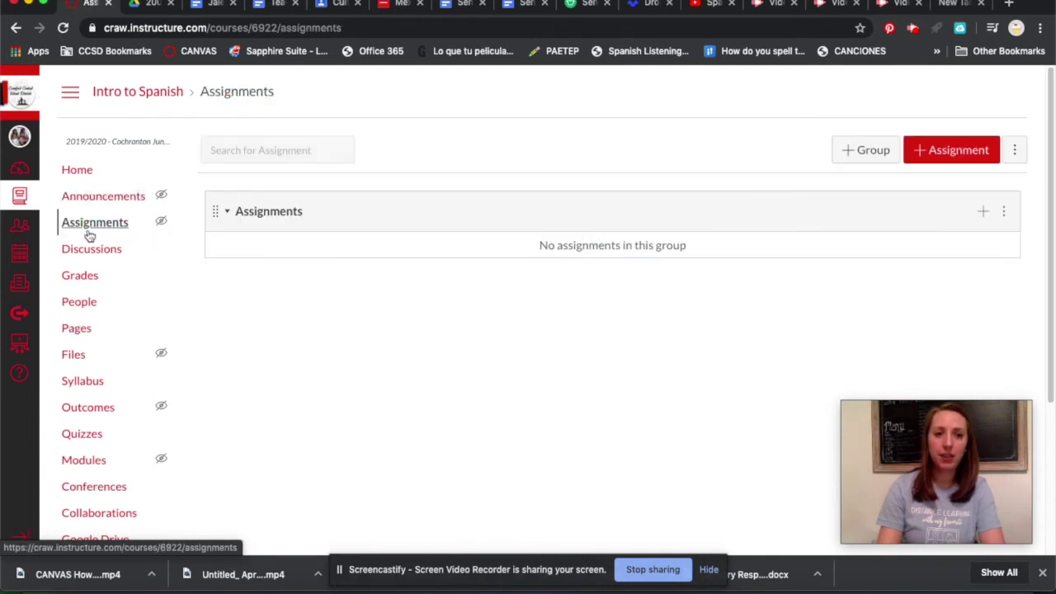
click(945, 154)
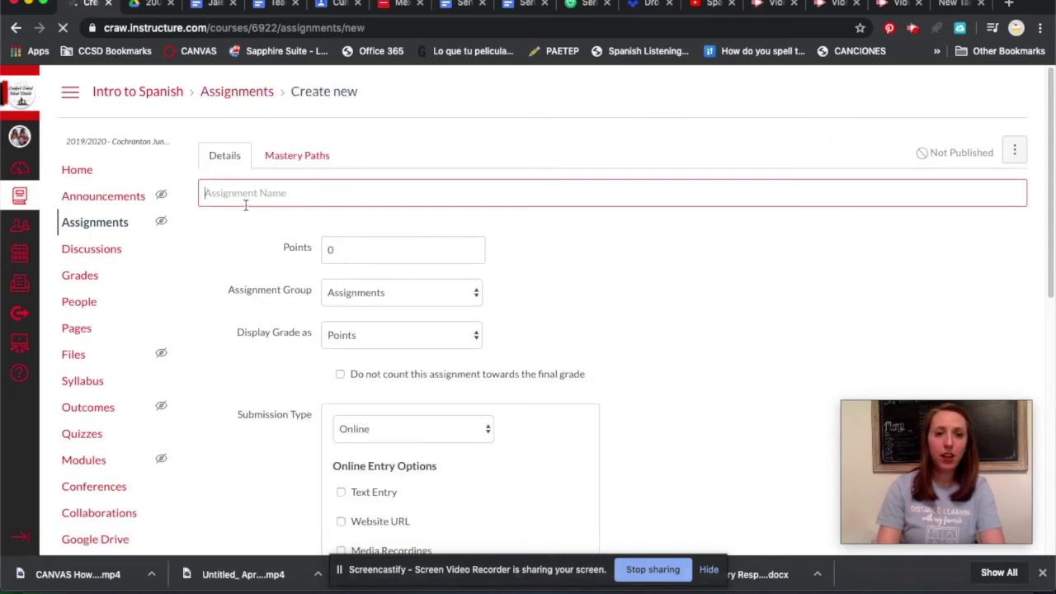
text(La)
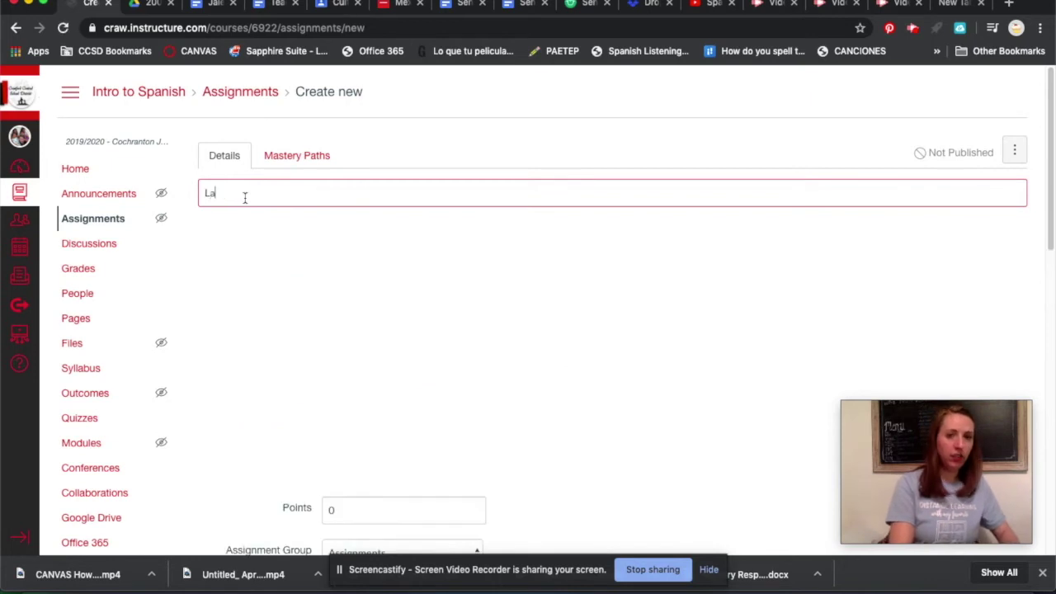
text( familia tuya)
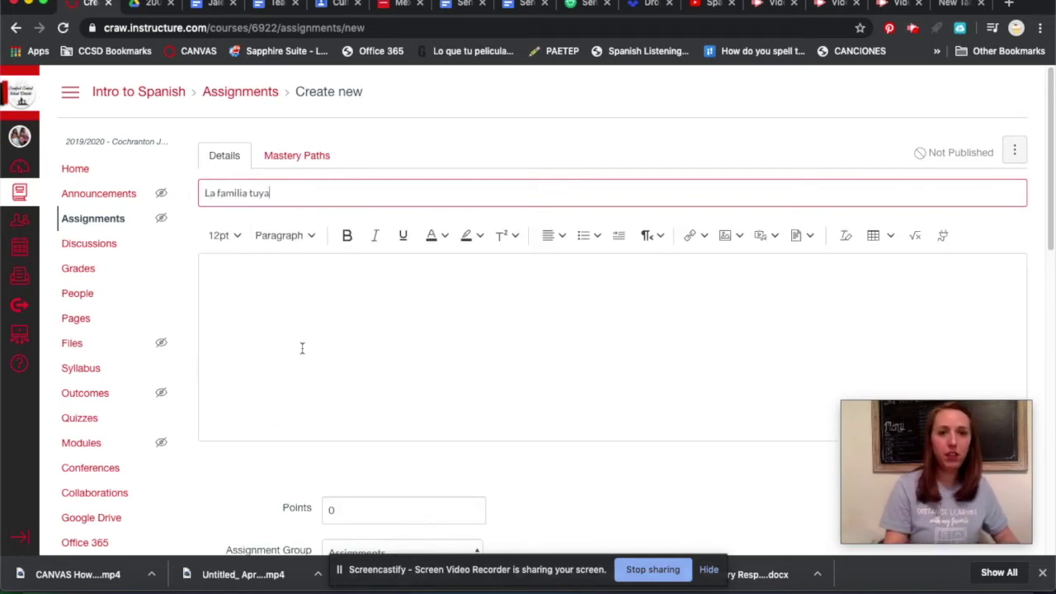
Begin the assignment description with "¿Como es la familia tuya? What is your family like?"
click(302, 348)
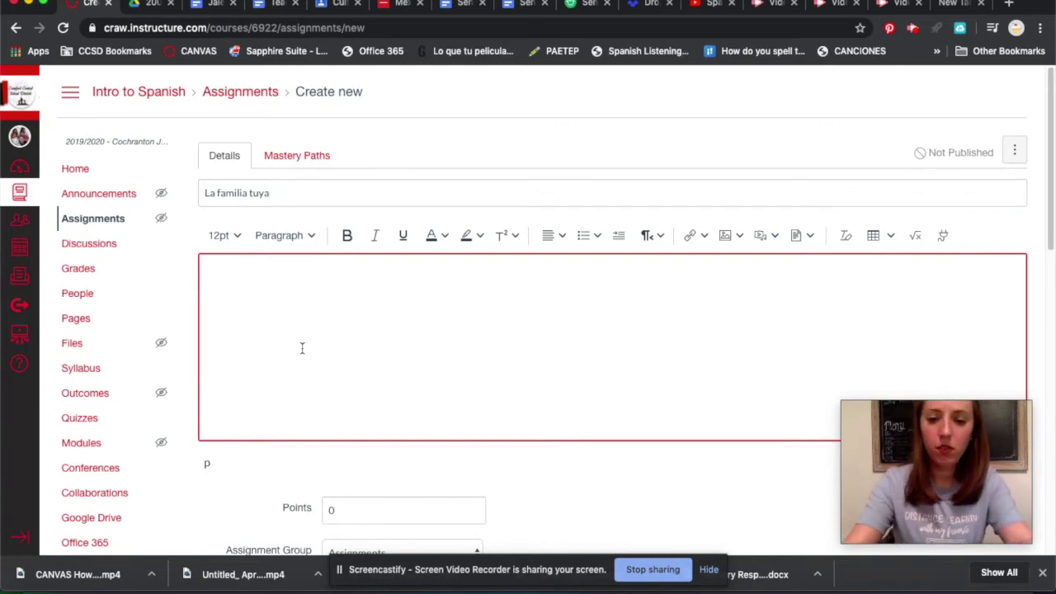
text(¿Como es)
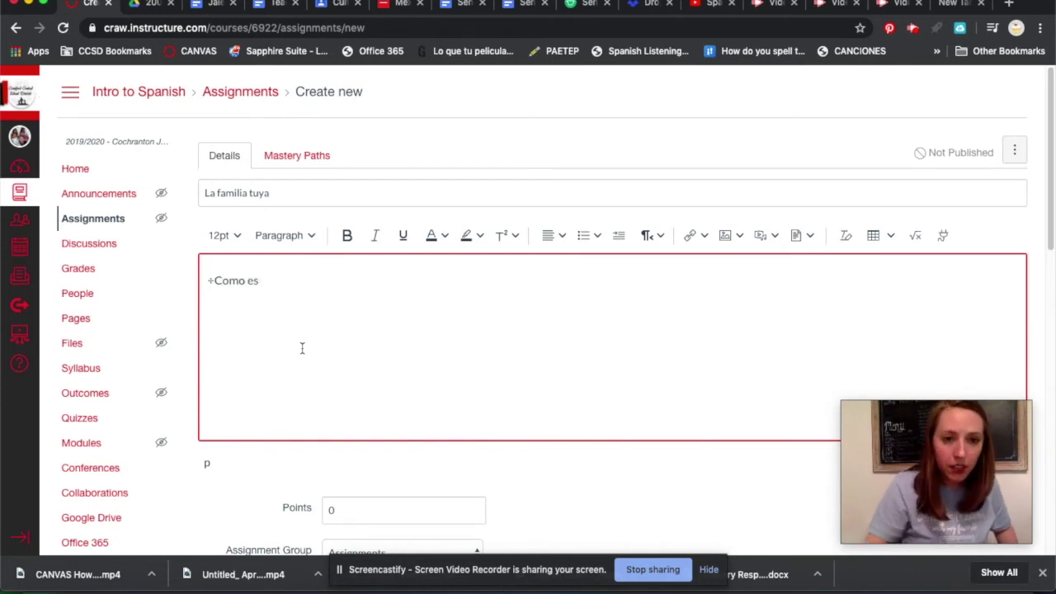
key(BackSpace)
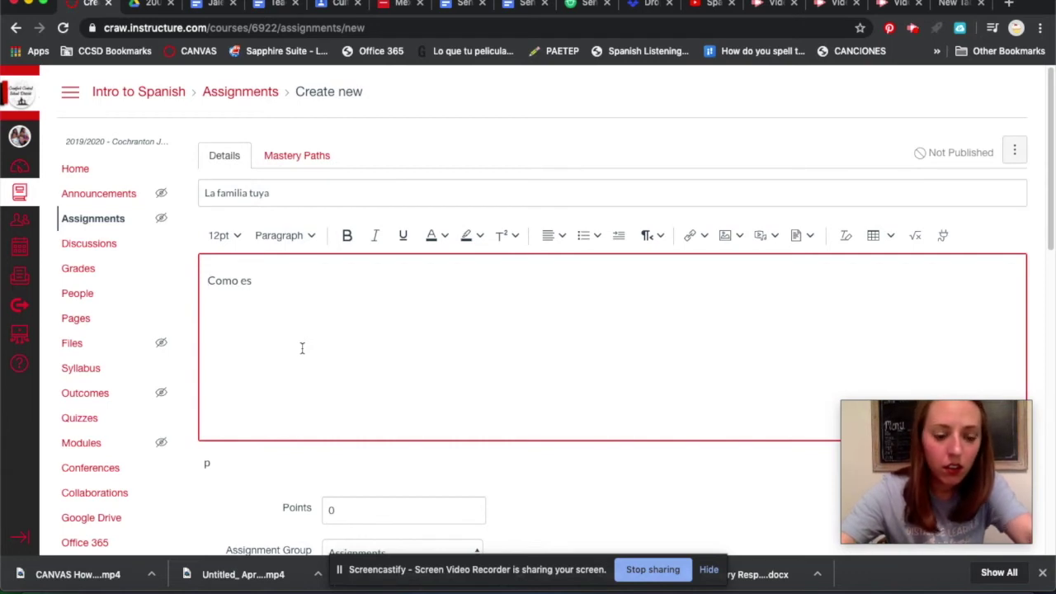
text(¿)
key(BackSpace)
text(¿)
key(BackSpace)
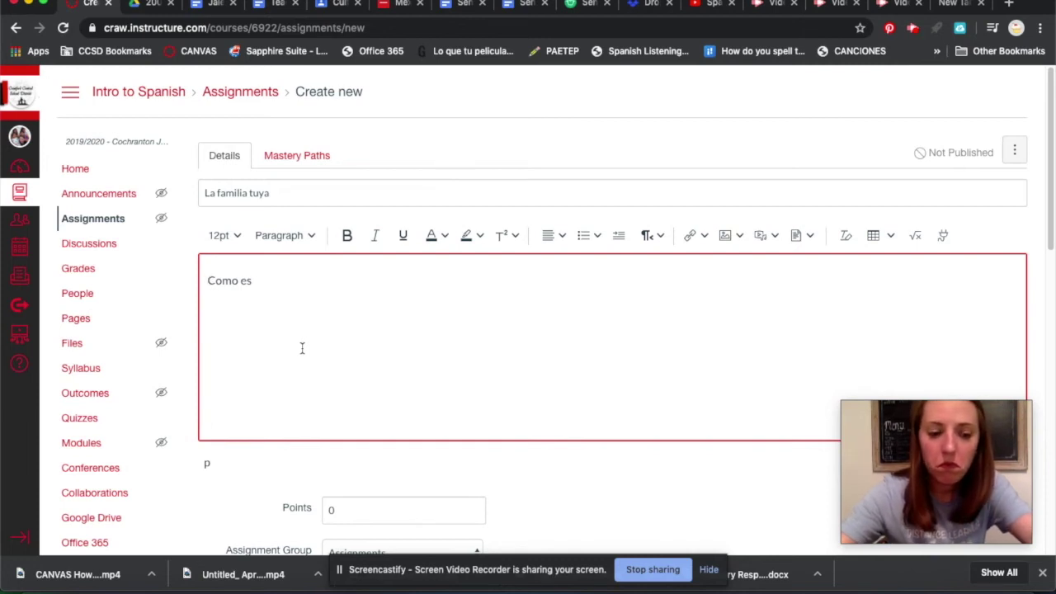
text(¿)
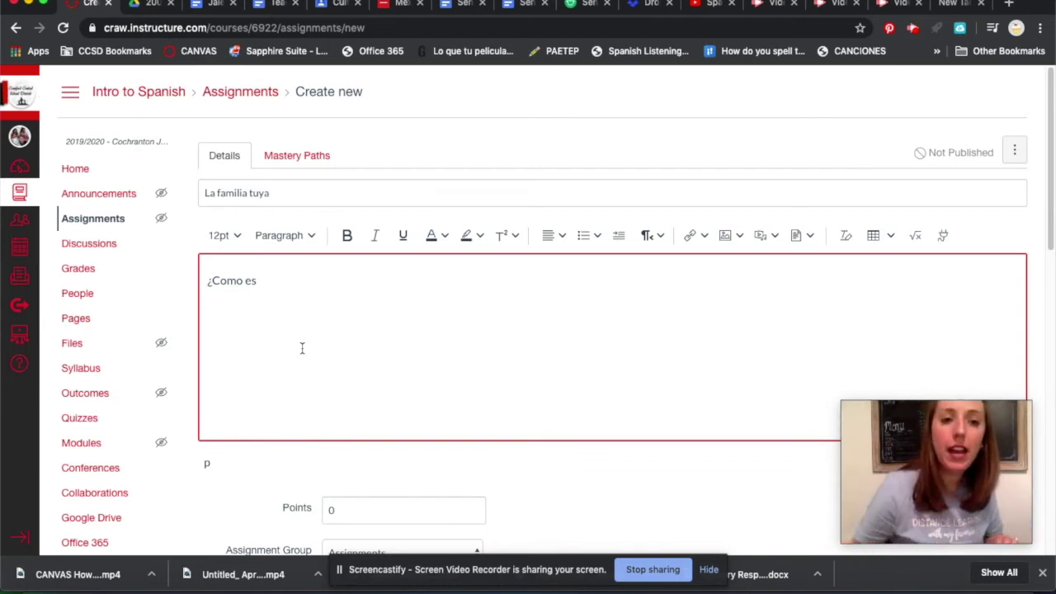
click(347, 293)
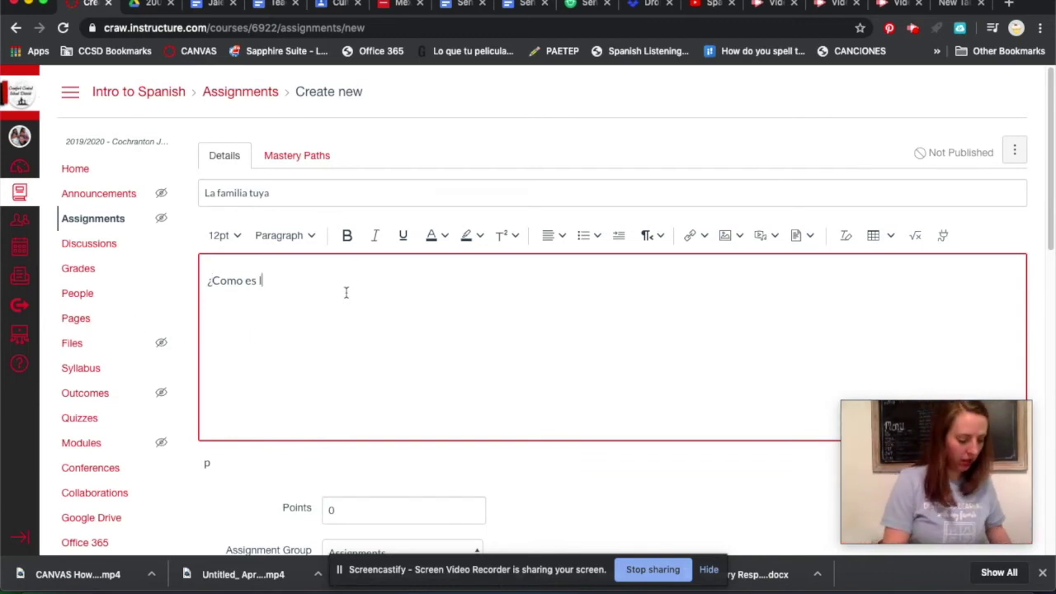
text(la familia)
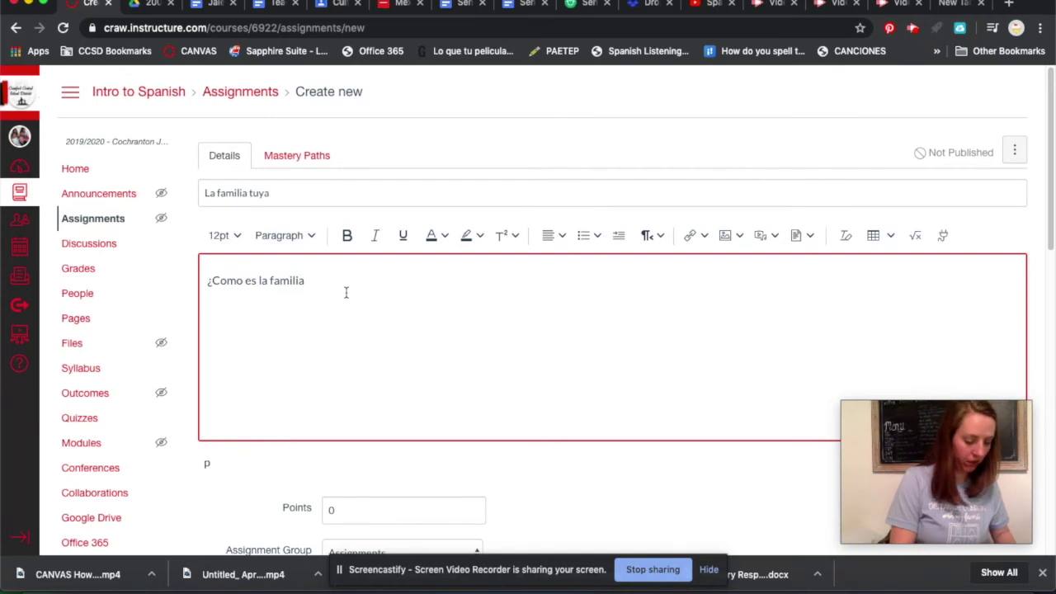
text( tuya? What is your family like)
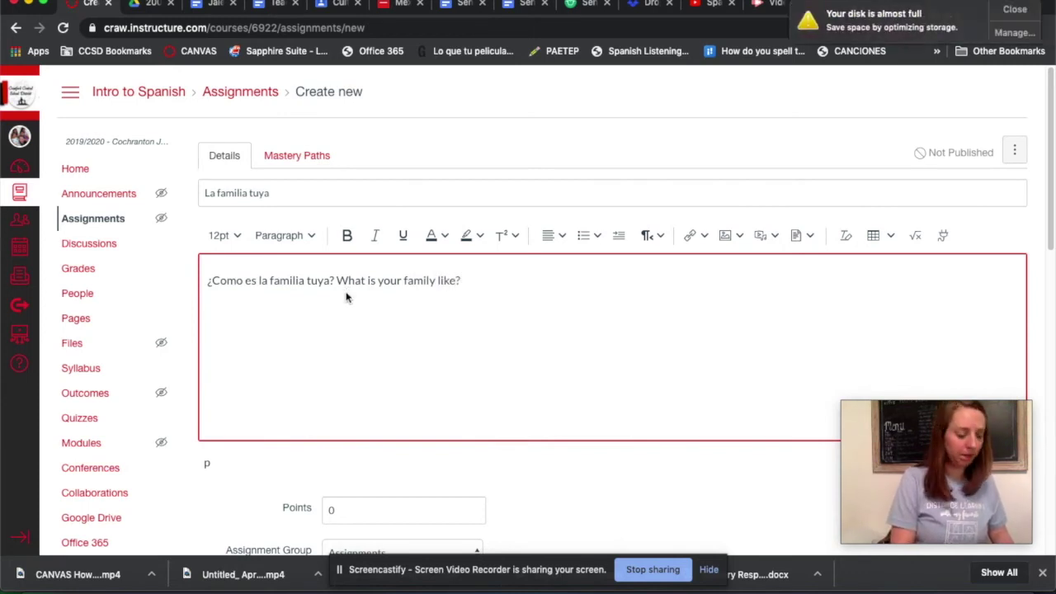
Add the instruction "Give a brief description of your family in the text box!" to the assignment description
text(? Give a brief descriptio)
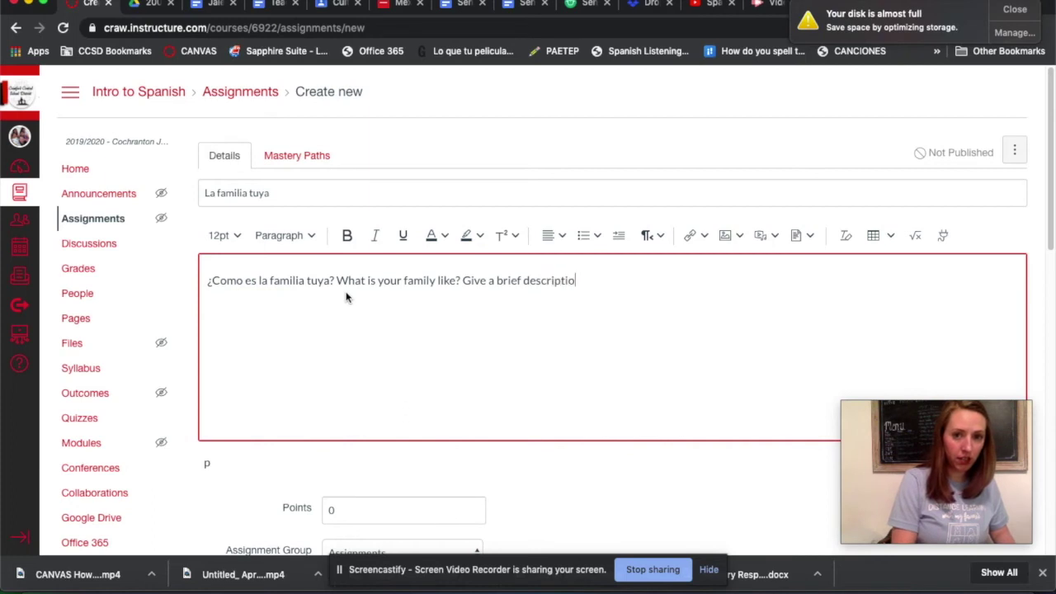
text(n  of your)
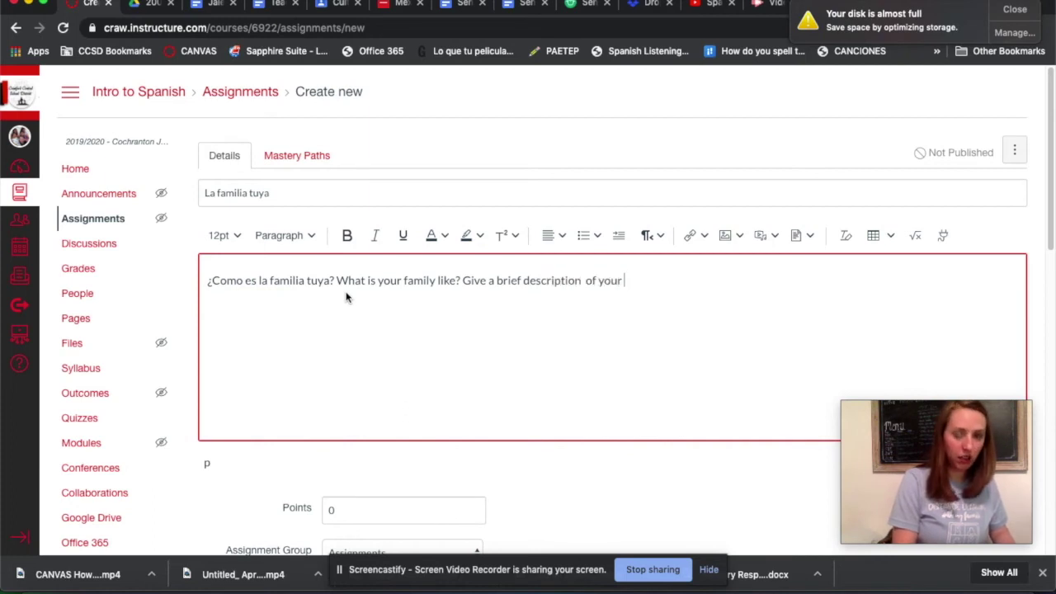
text( family i)
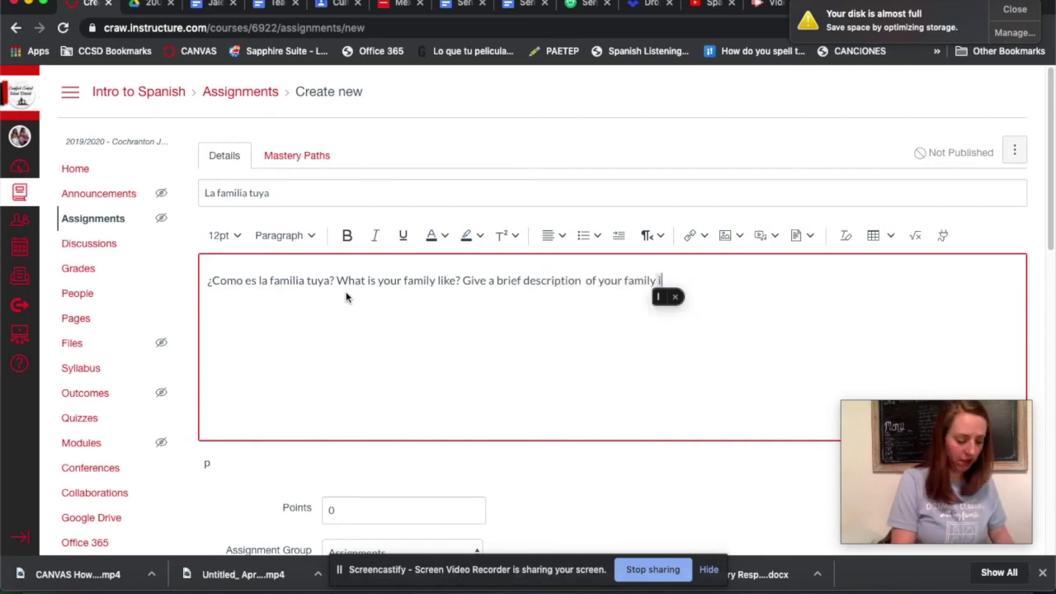
text(n the text box! Feel fr)
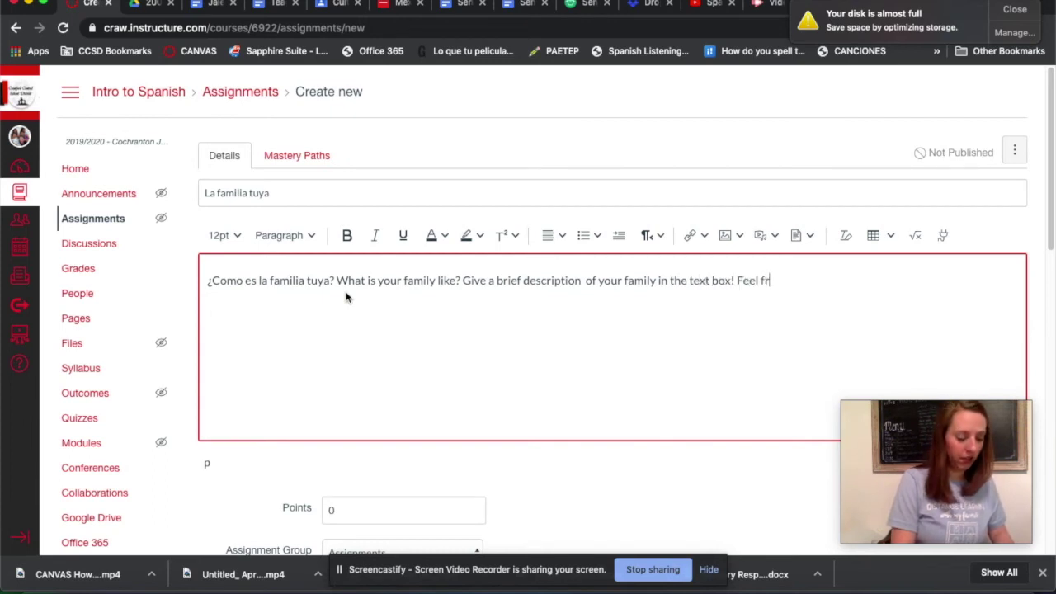
Finish the description with "Feel free to include any extended family or step ffamily as well as any pets you consider family!"
text(ee to includ)
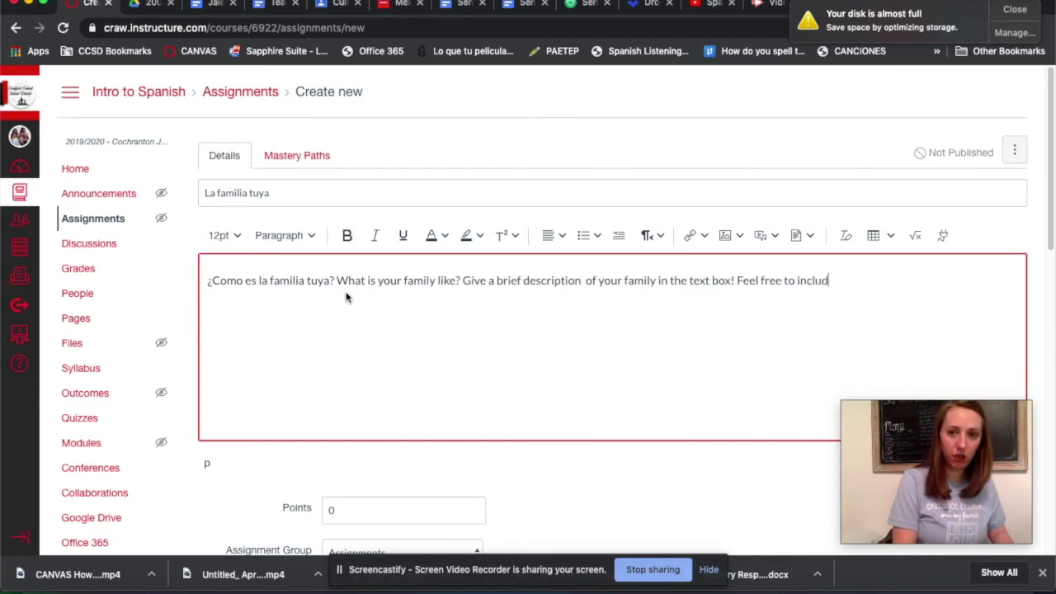
text(e any exte)
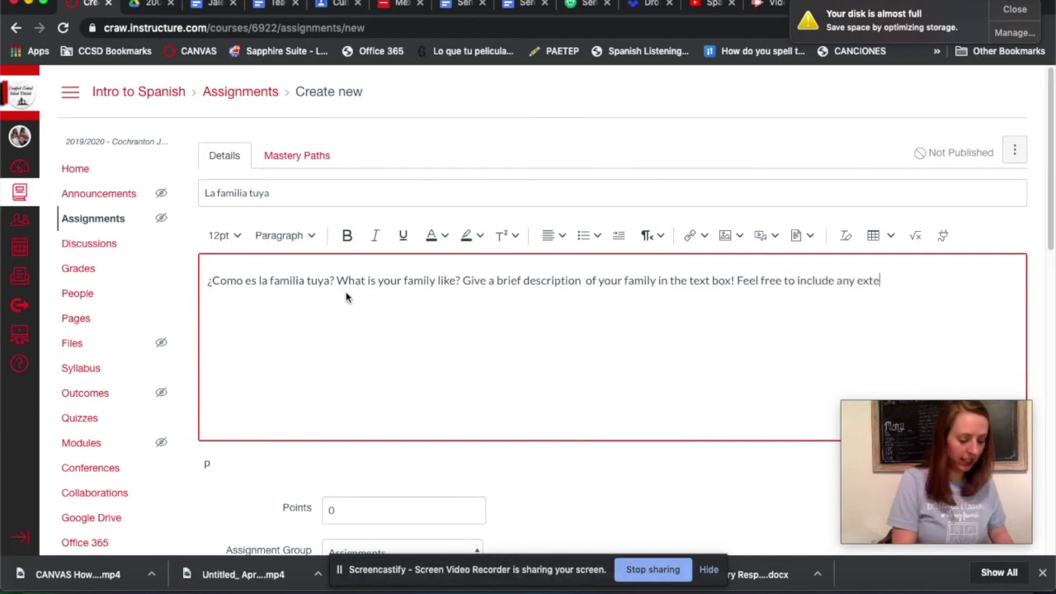
text(nded )
text(family )
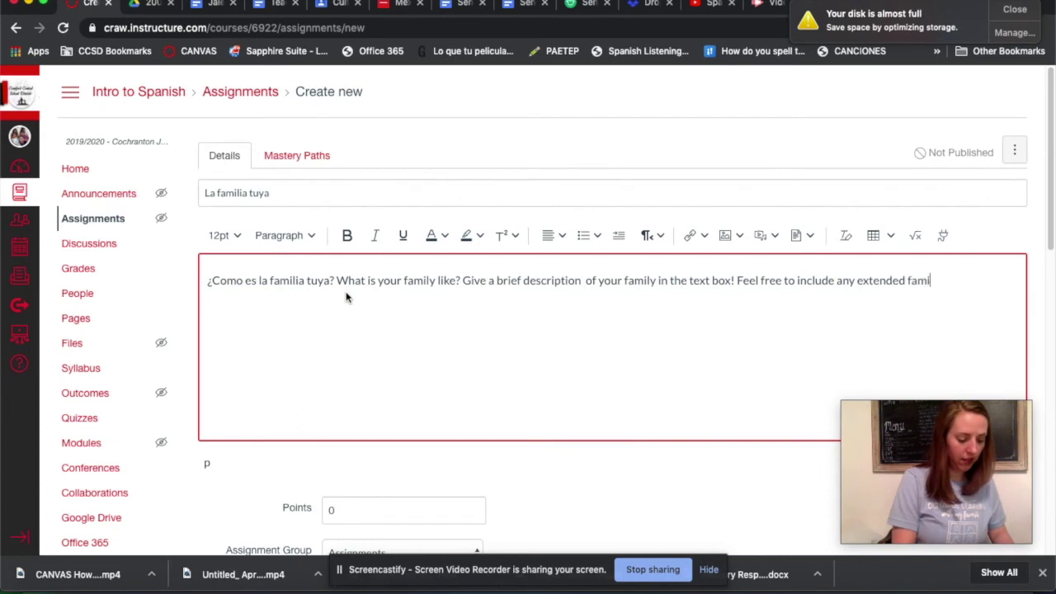
text(or step)
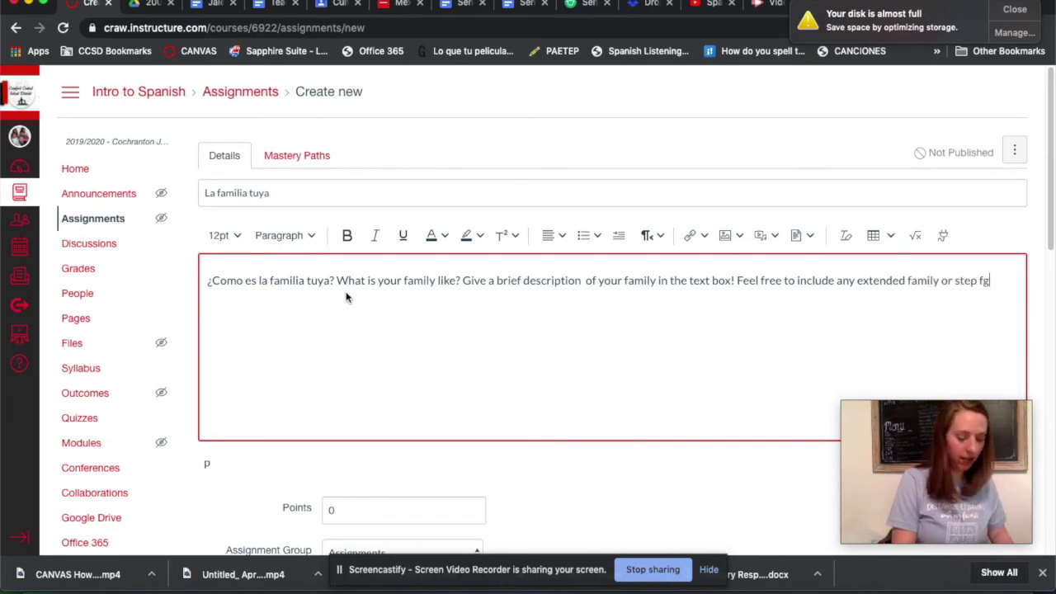
text( ffamily as)
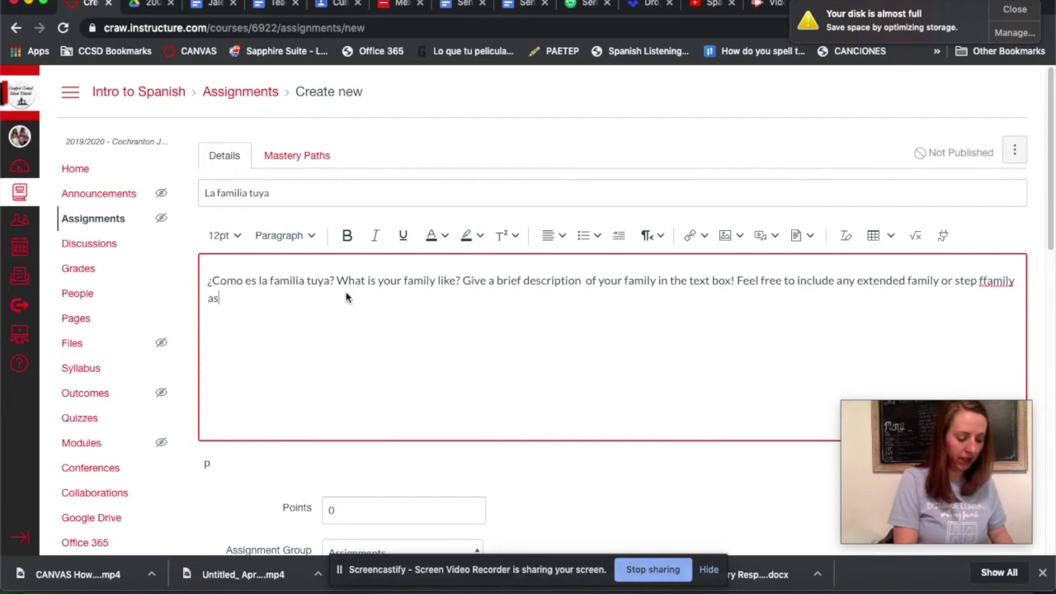
text( wekas an)
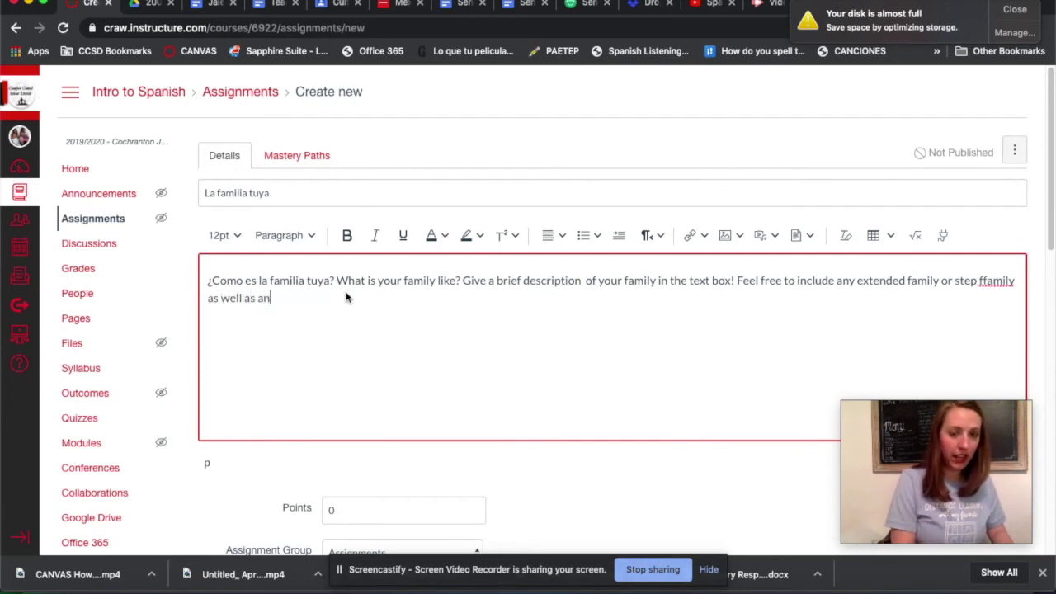
text(y pets you consider family!)
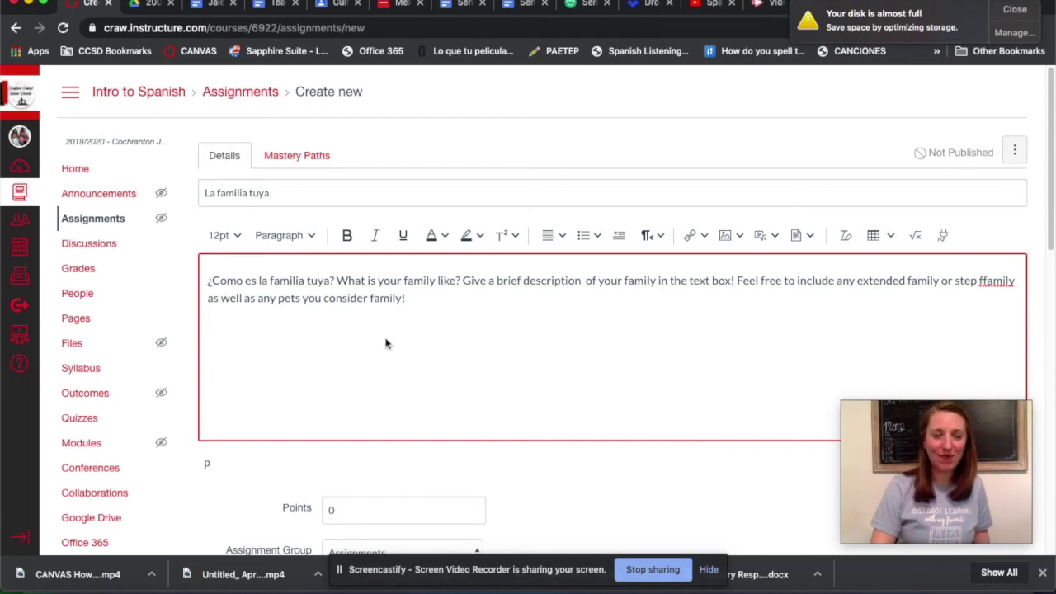
Dismiss the low disk space alert and allow Text Entry as the assignment's online submission option
scroll(376, 361, down, 1)
scroll(379, 381, down, 3)
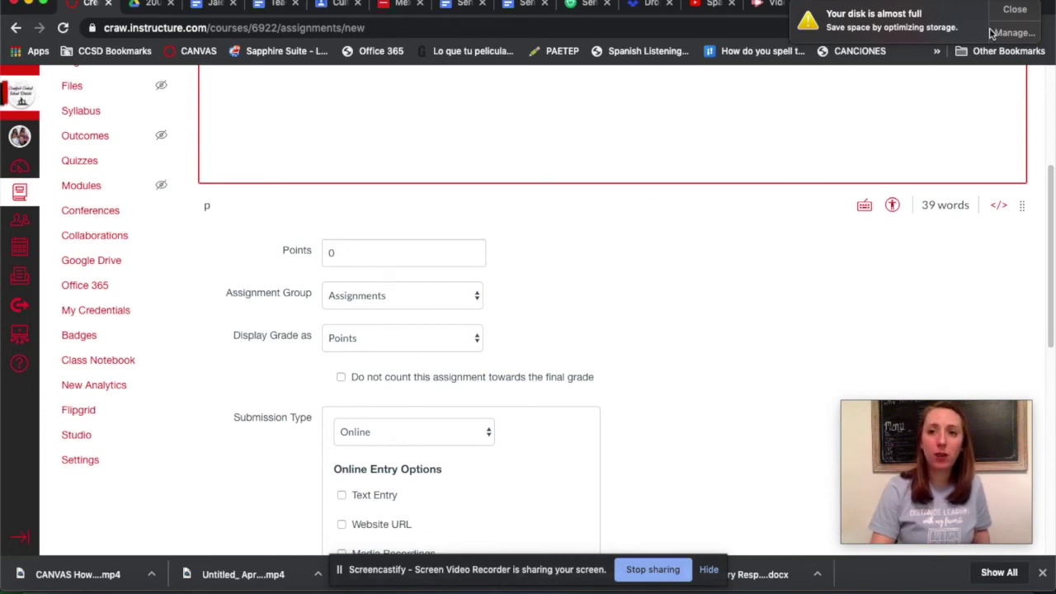
click(1008, 10)
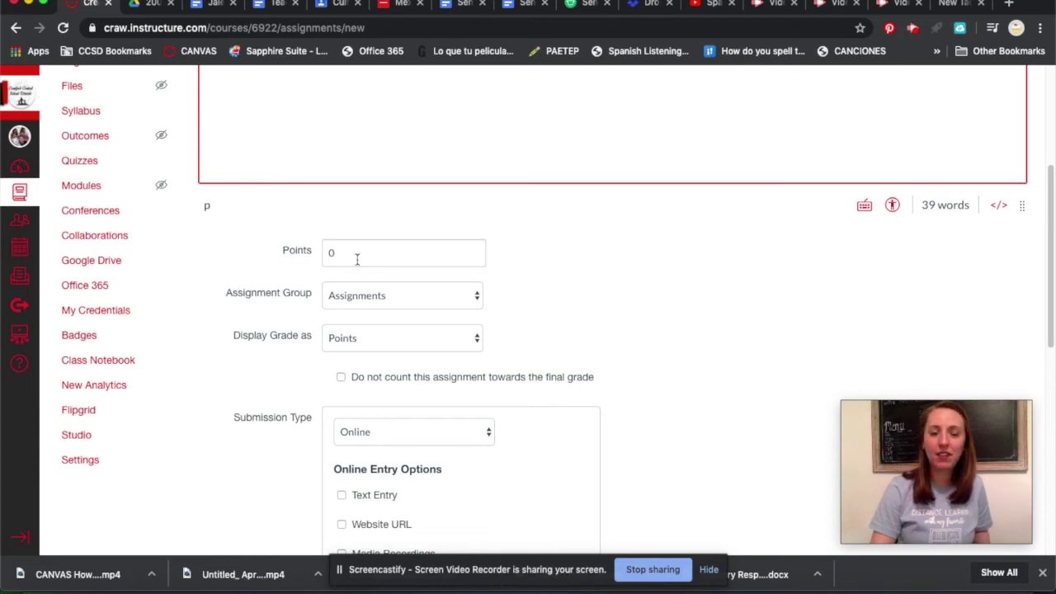
scroll(434, 326, down, 3)
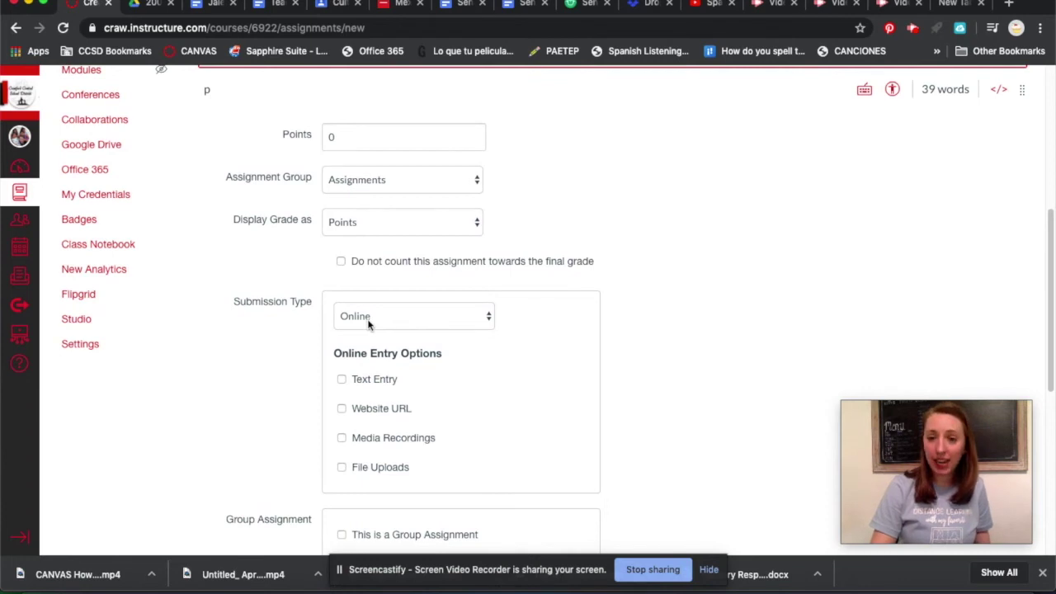
click(343, 381)
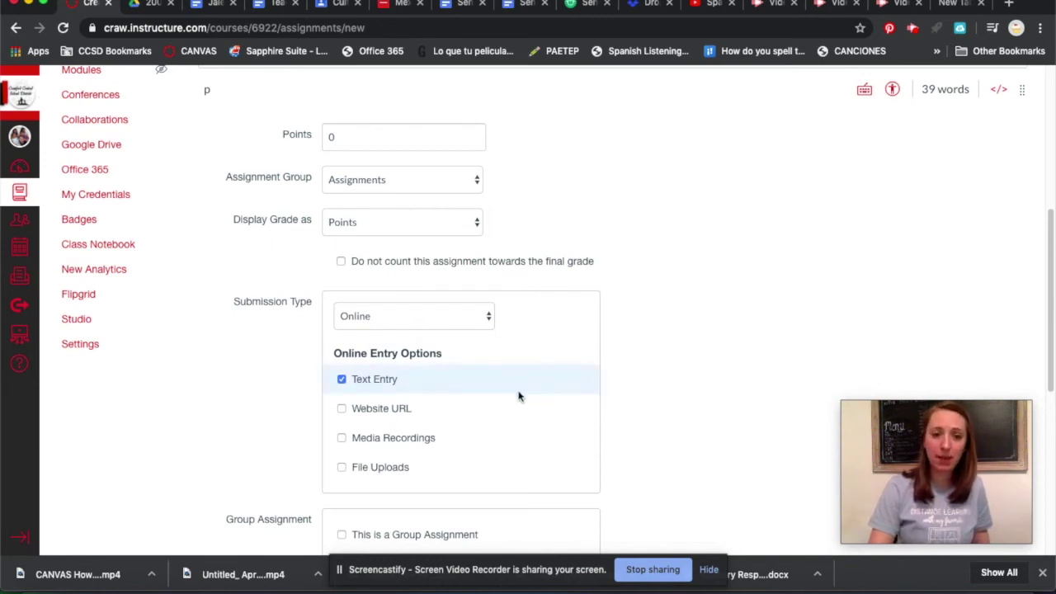
scroll(619, 429, down, 3)
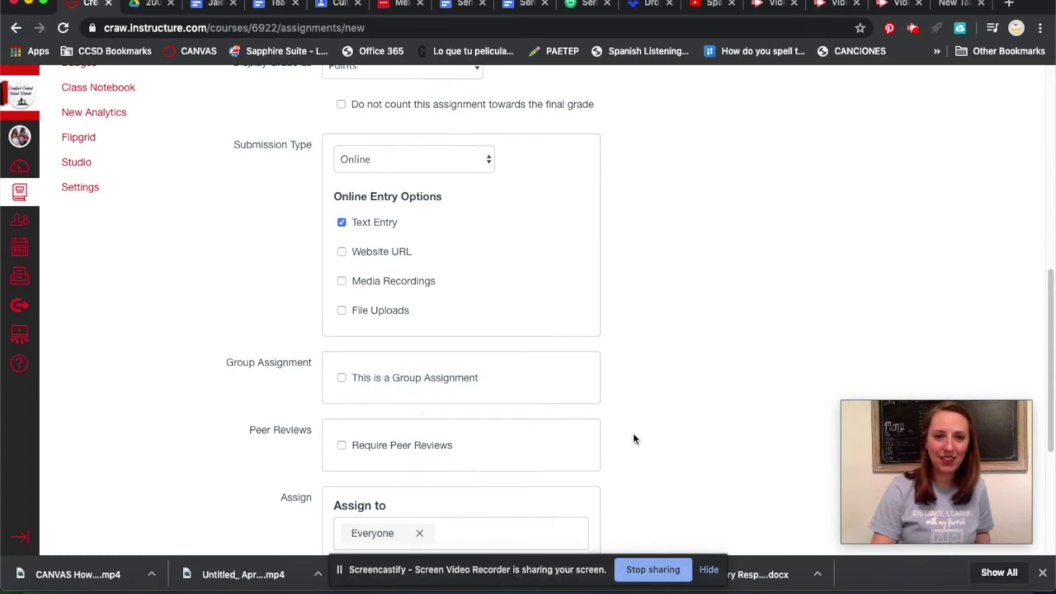
scroll(634, 438, down, 1)
scroll(641, 435, down, 5)
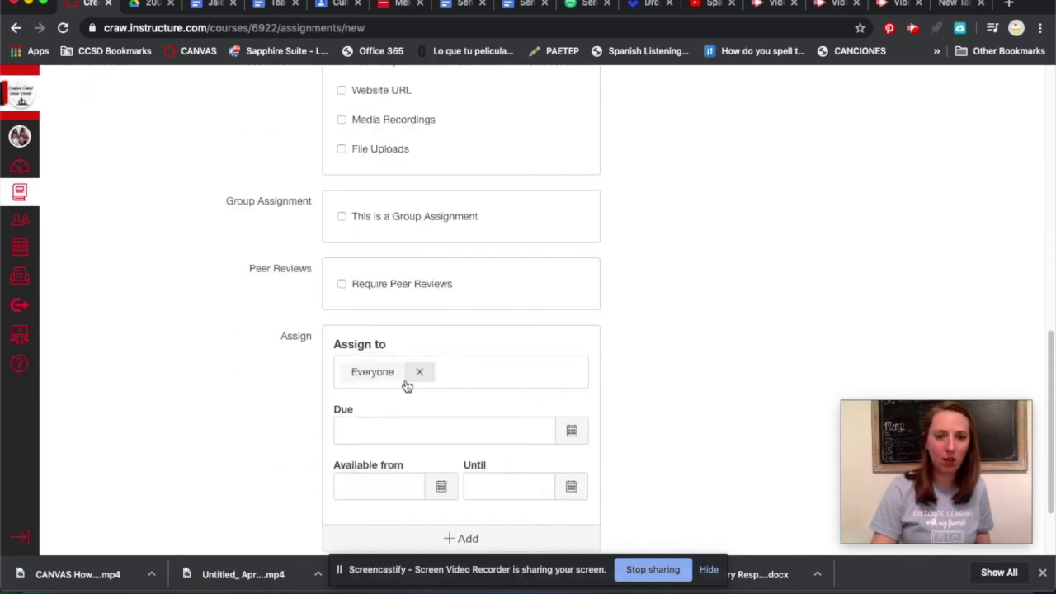
Set the assignment due Apr 30 at 11:59pm, available from Apr 6 at 12am until Apr 30 at 11:59pm
click(571, 434)
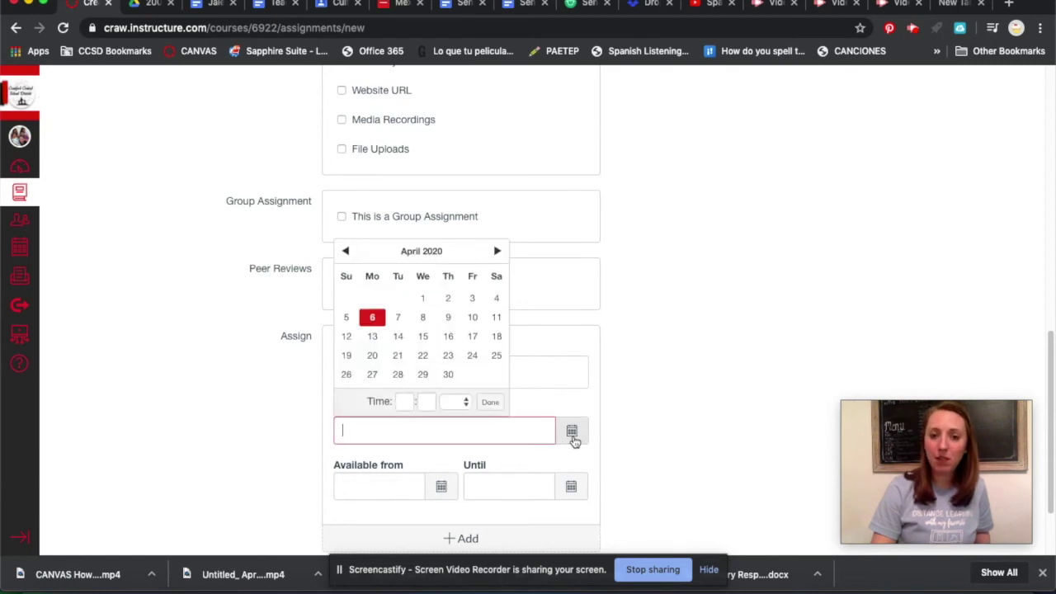
click(448, 375)
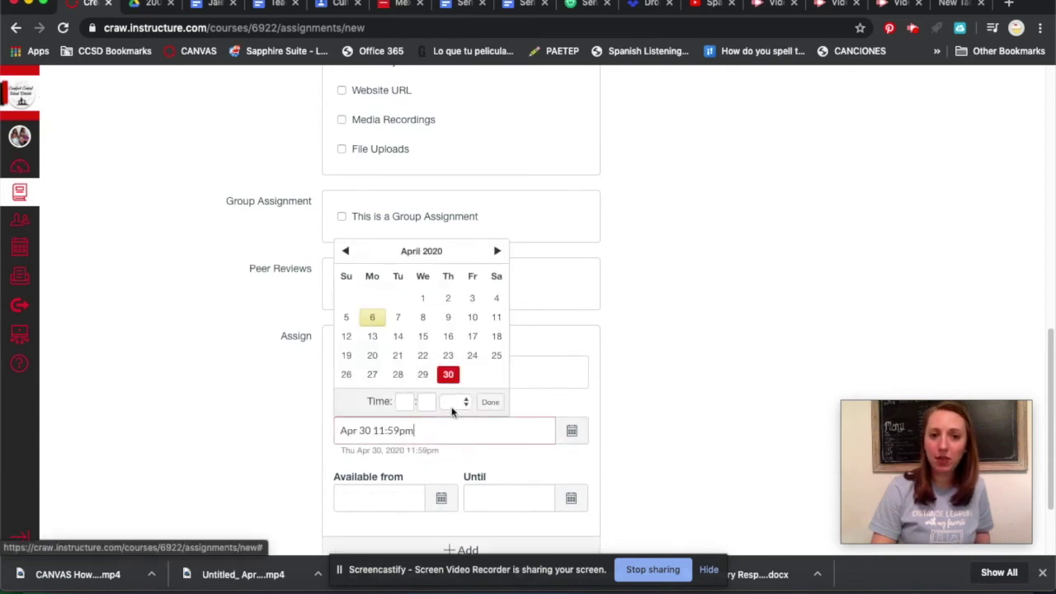
click(441, 498)
click(372, 384)
click(568, 500)
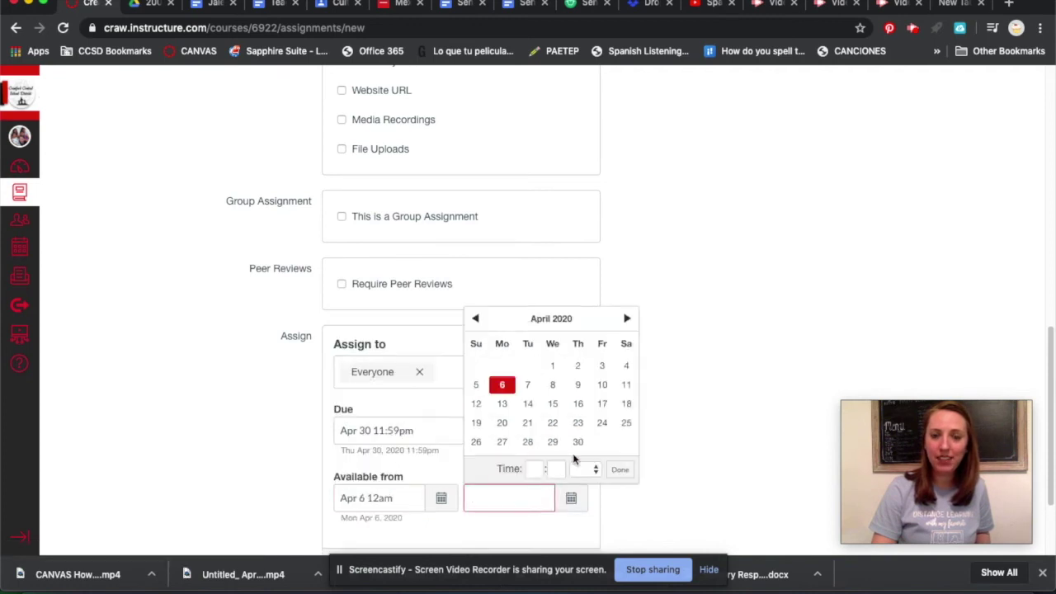
click(578, 442)
Save and publish the "La familia tuya" assignment
scroll(741, 430, down, 3)
drag(864, 445, 131, 454)
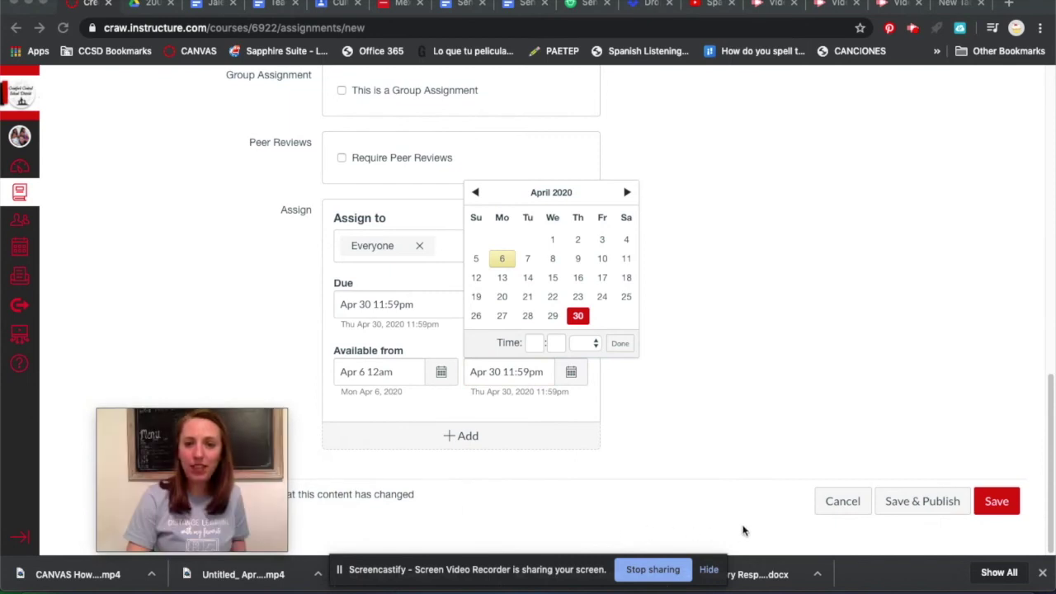
click(924, 501)
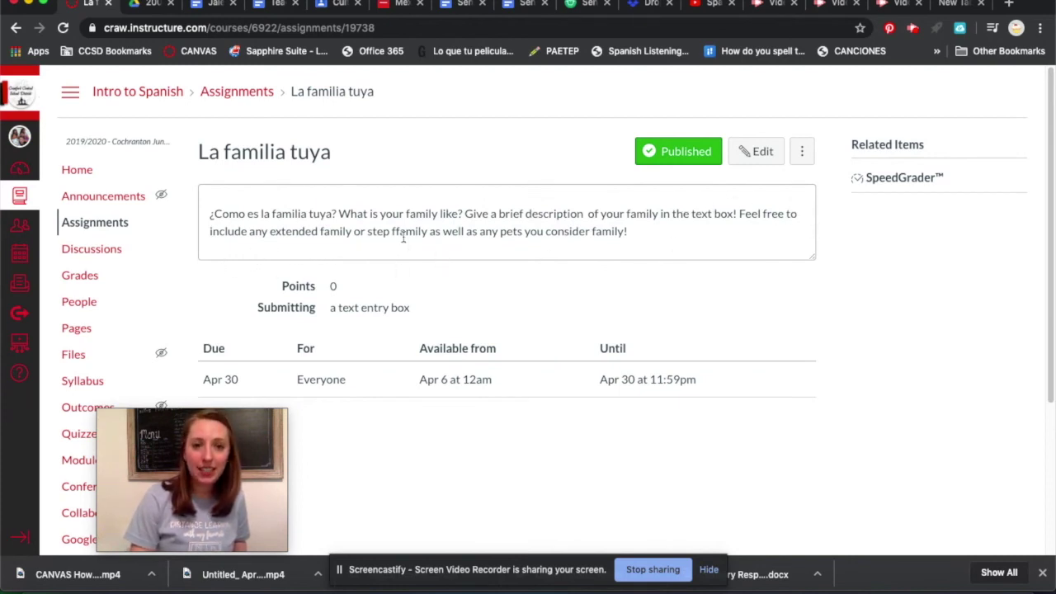
Correct "step ffamily" to "step-family" in the published assignment's description and save it
click(745, 150)
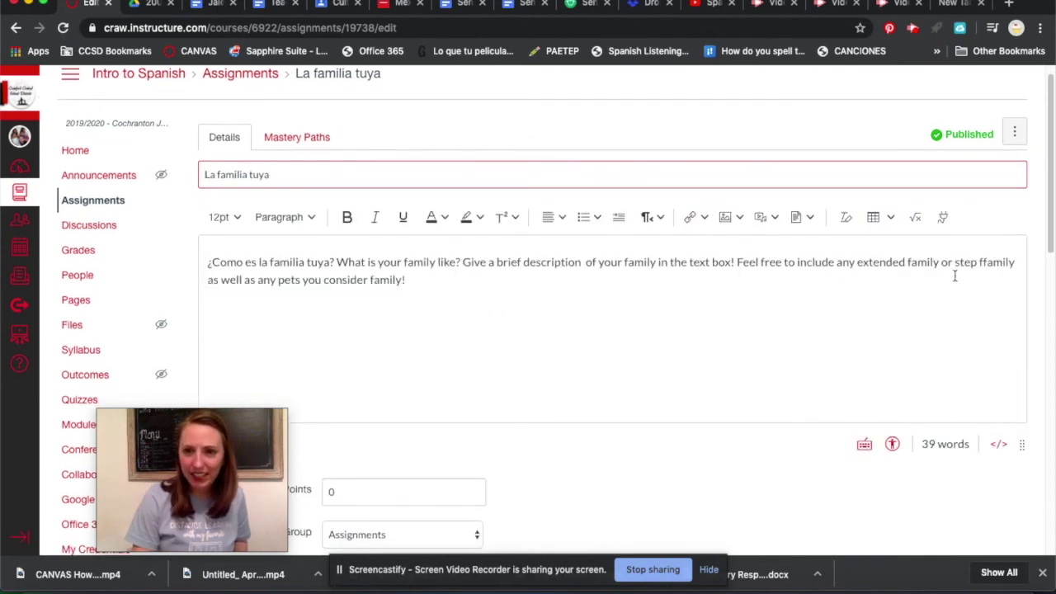
click(981, 262)
text(f)
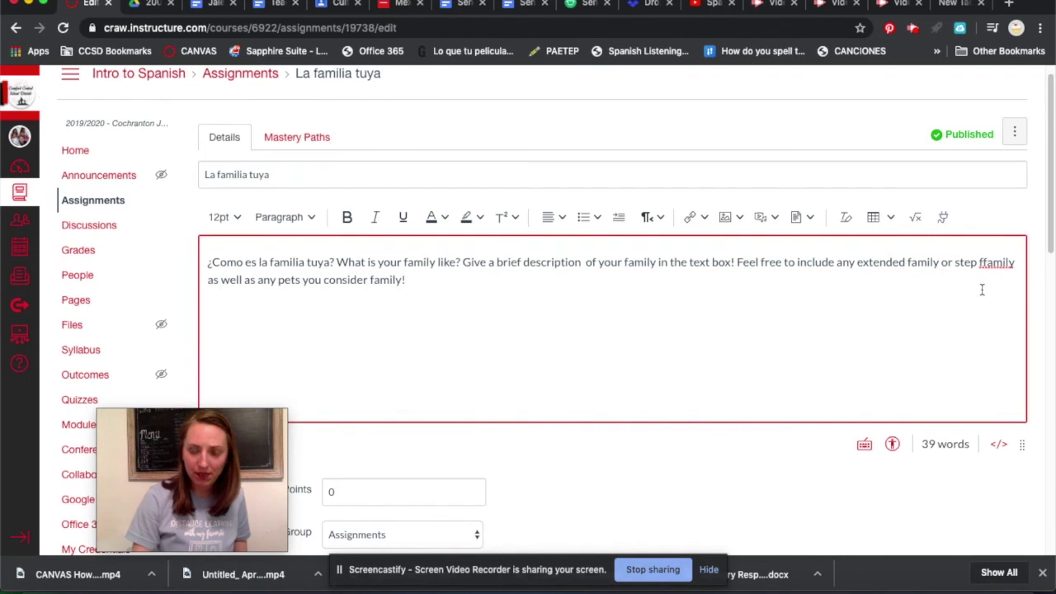
key(BackSpace)
key(BackSpace)
text(-)
scroll(607, 424, down, 3)
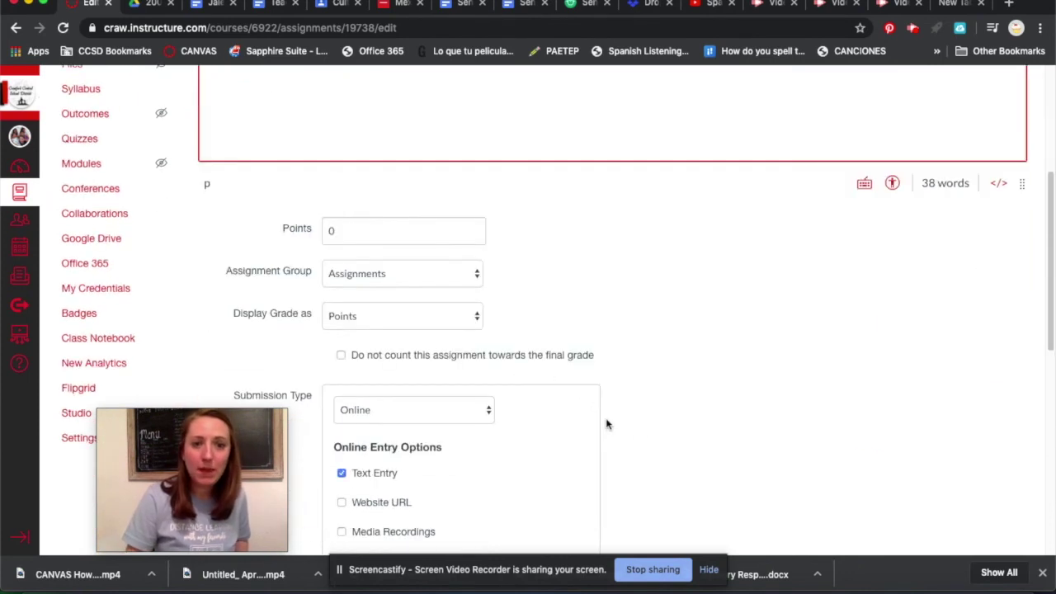
scroll(607, 424, down, 5)
click(990, 502)
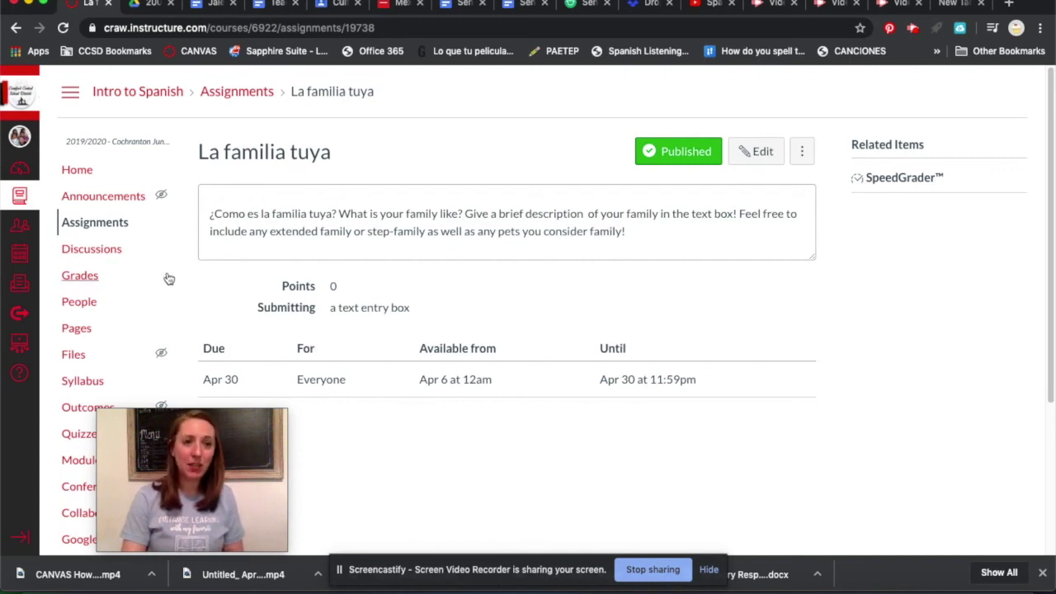
Go to the course's Spanish welcome page and open the "Lección 3- La familia" page for editing
click(83, 334)
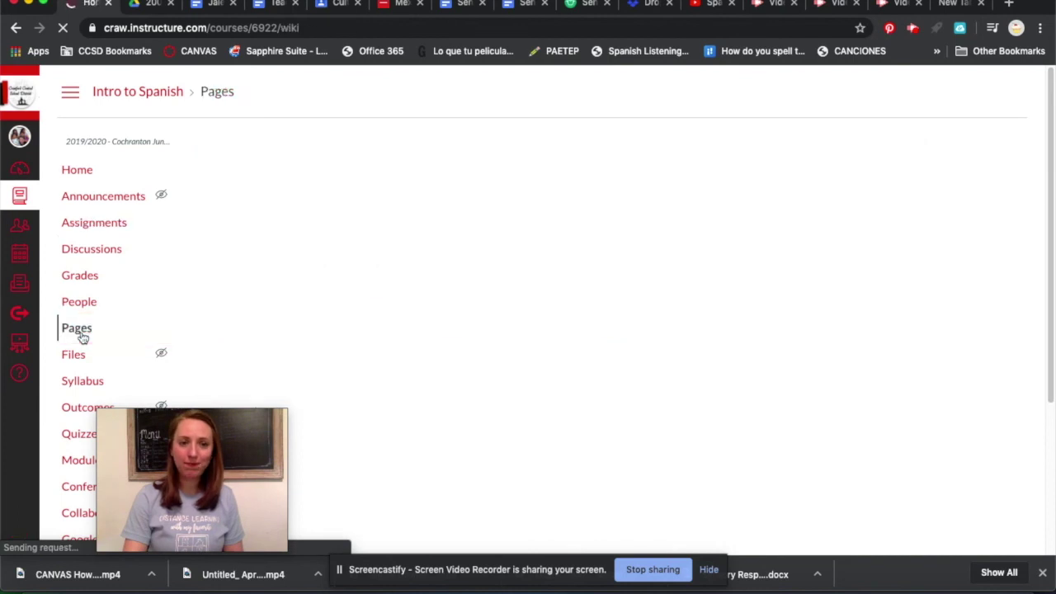
scroll(372, 375, down, 4)
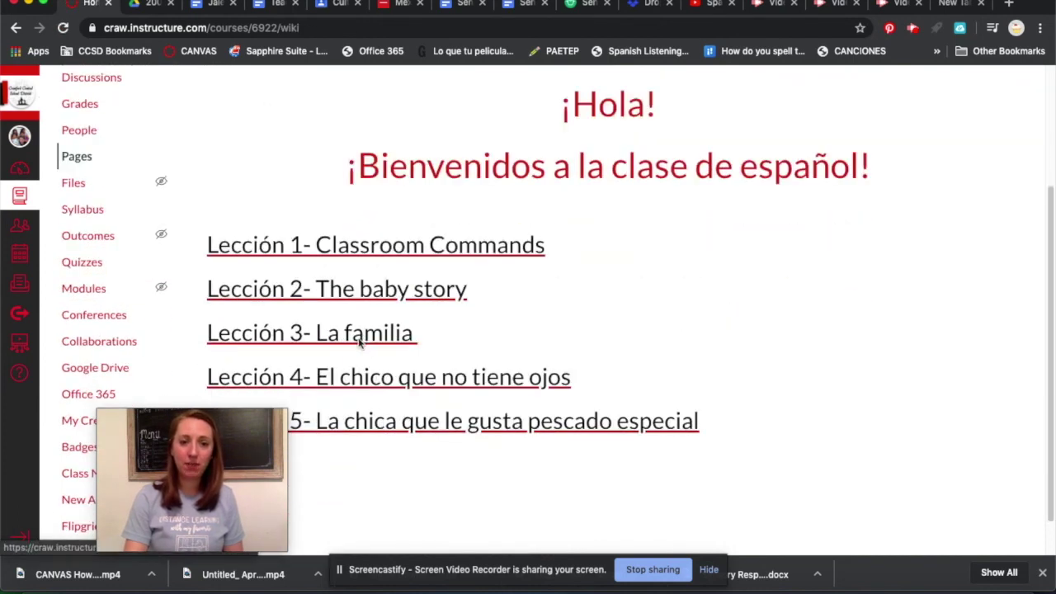
click(361, 338)
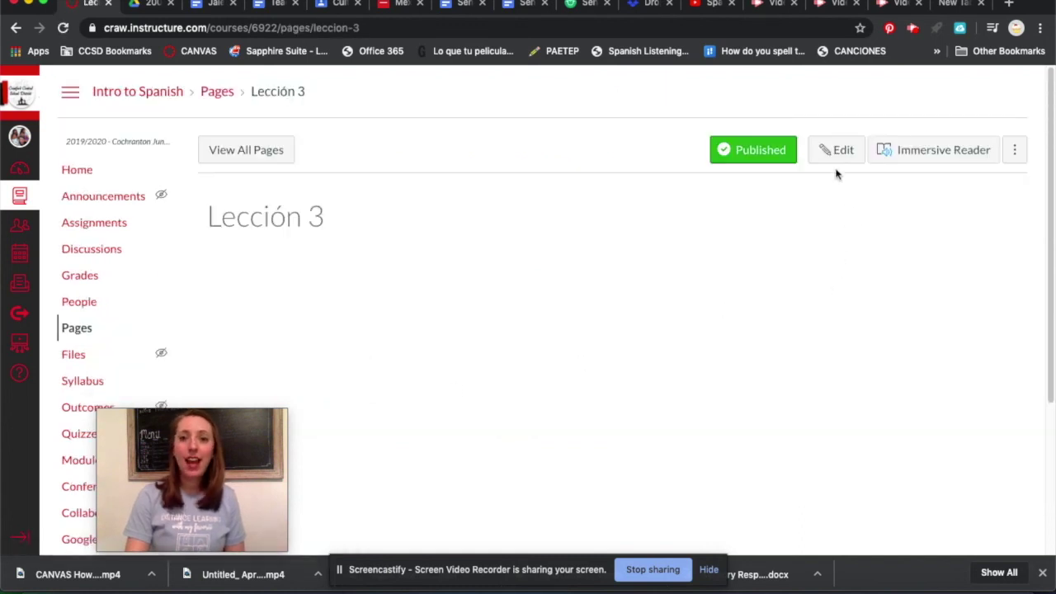
click(832, 157)
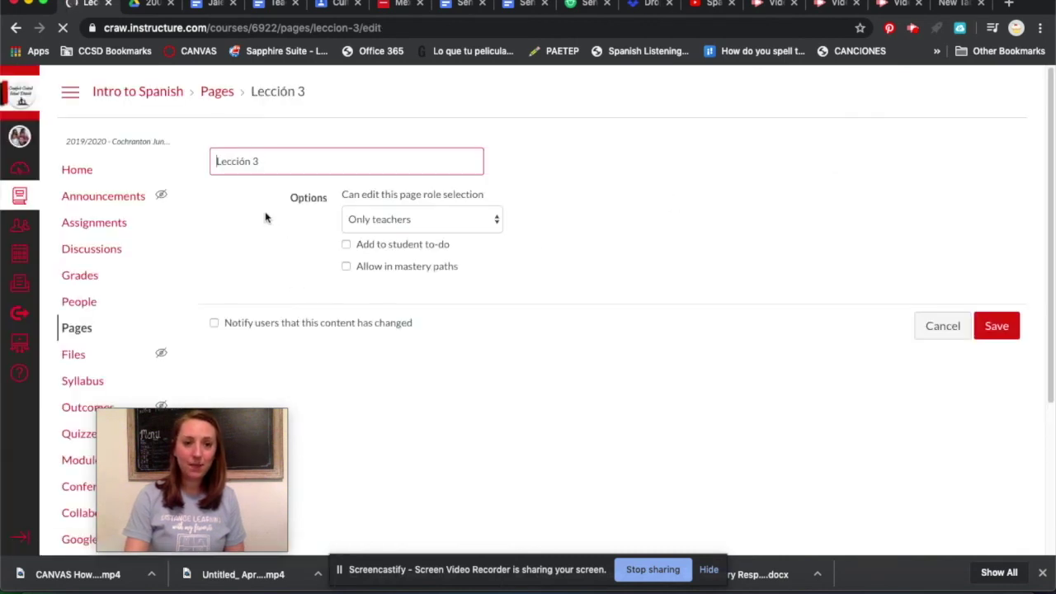
Insert a course link to the "La familia tuya" assignment in the Lección 3 page and save the page
click(255, 264)
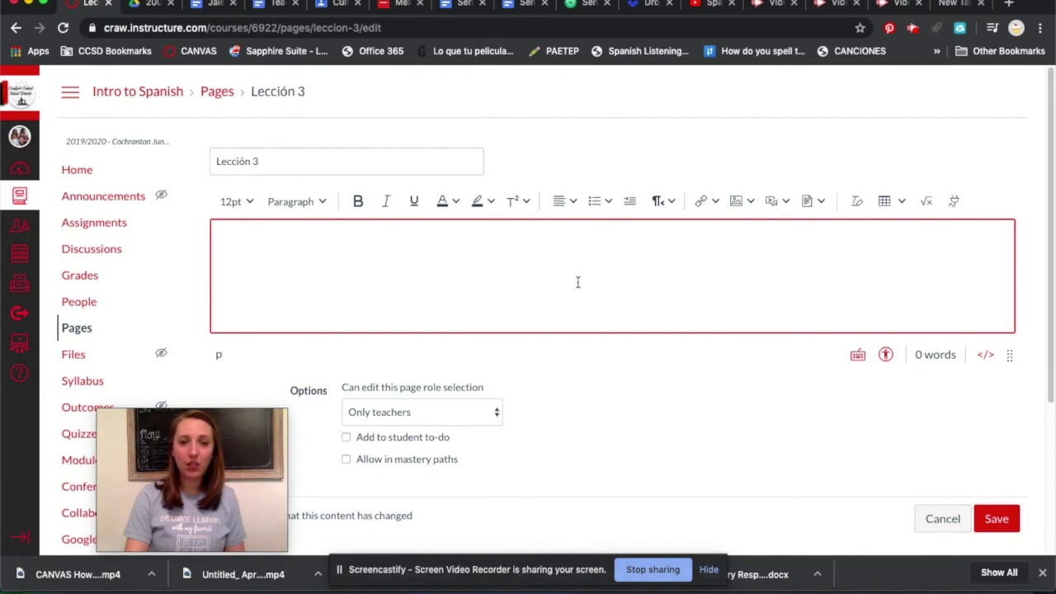
click(707, 203)
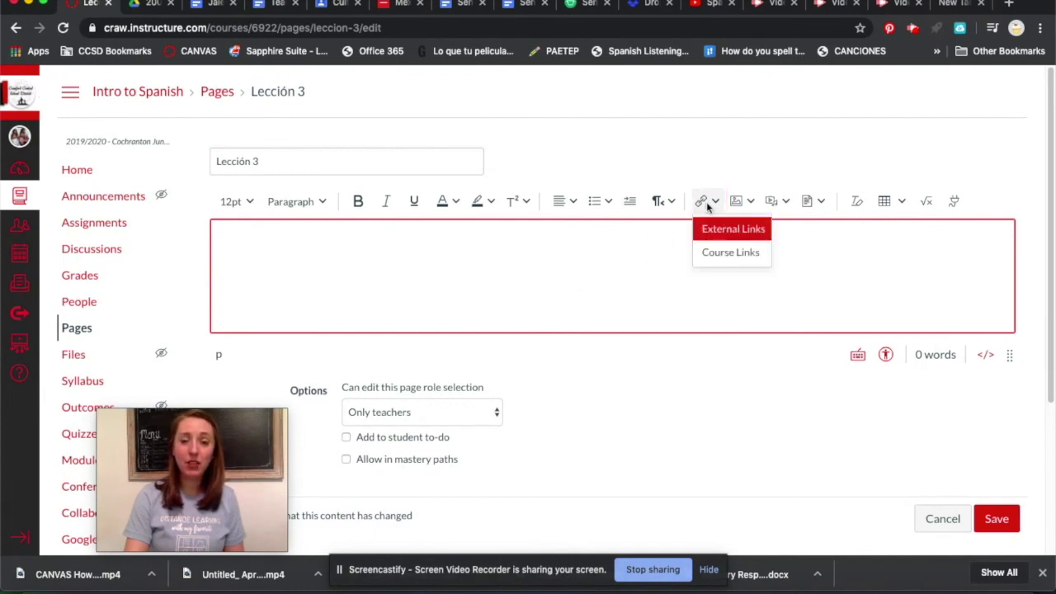
click(725, 254)
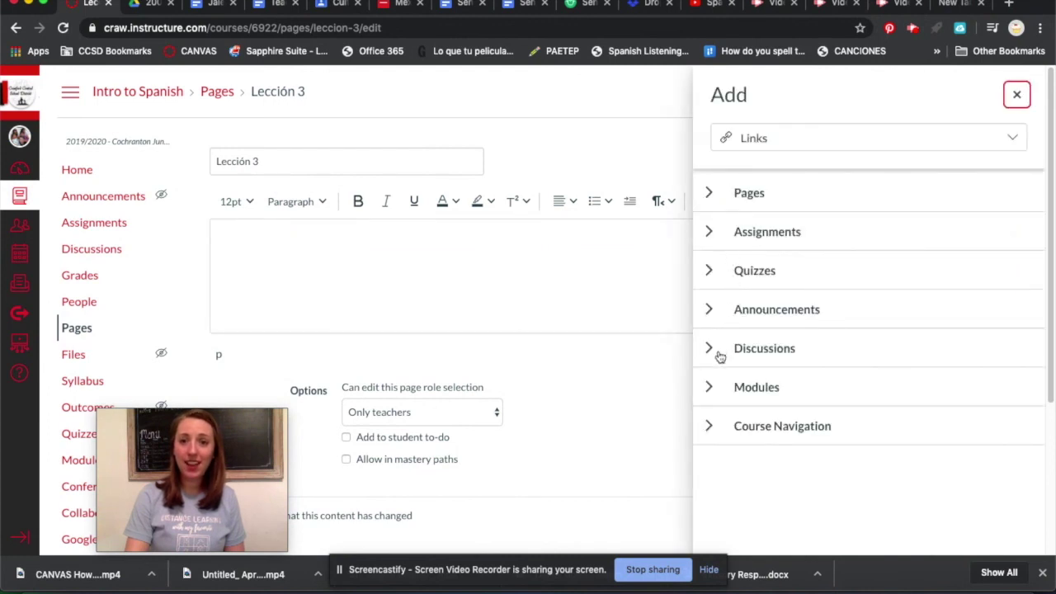
click(708, 231)
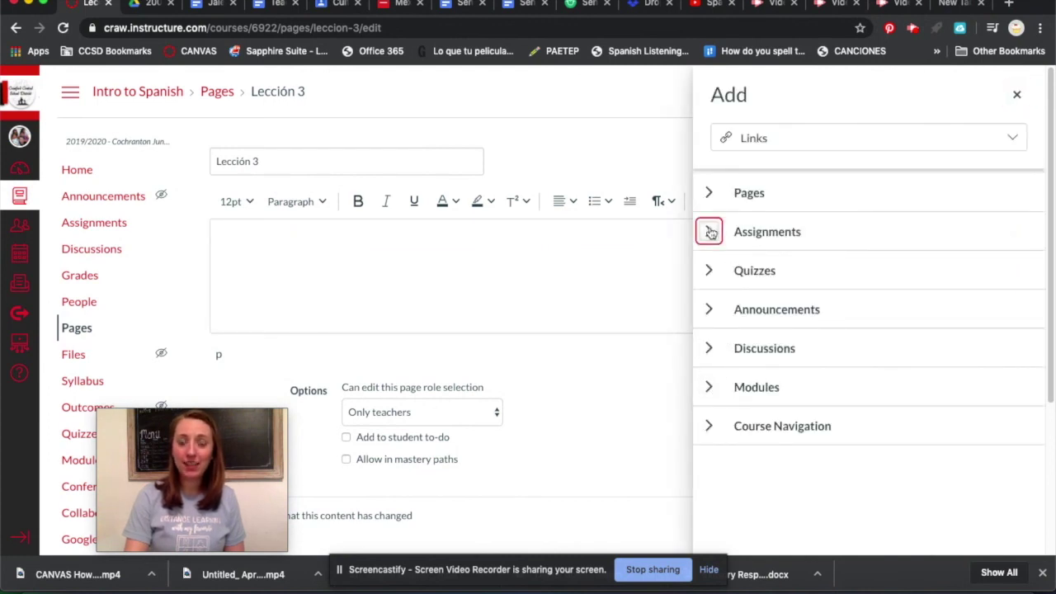
click(761, 276)
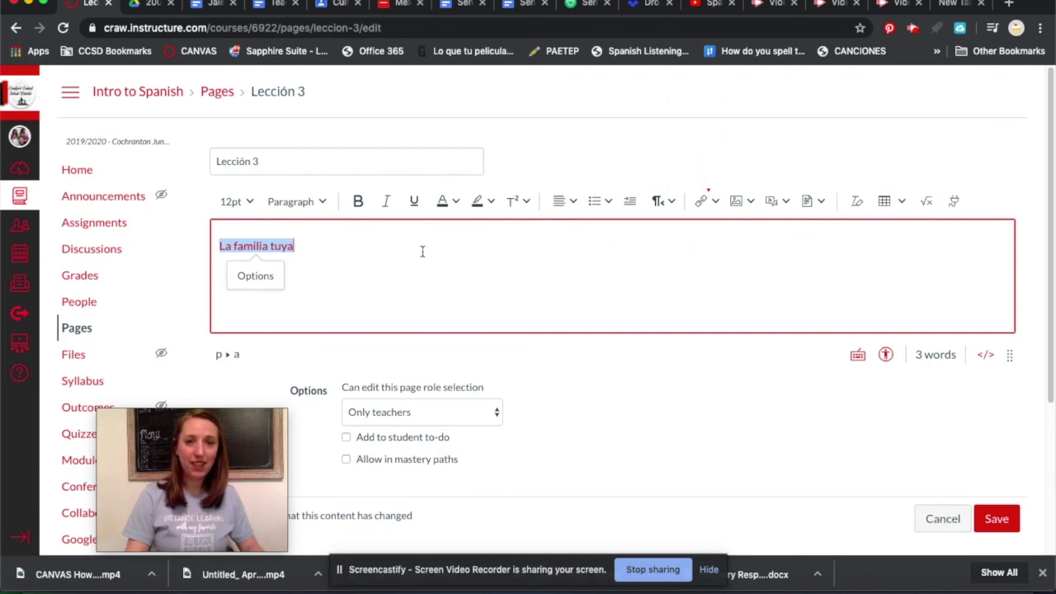
click(994, 522)
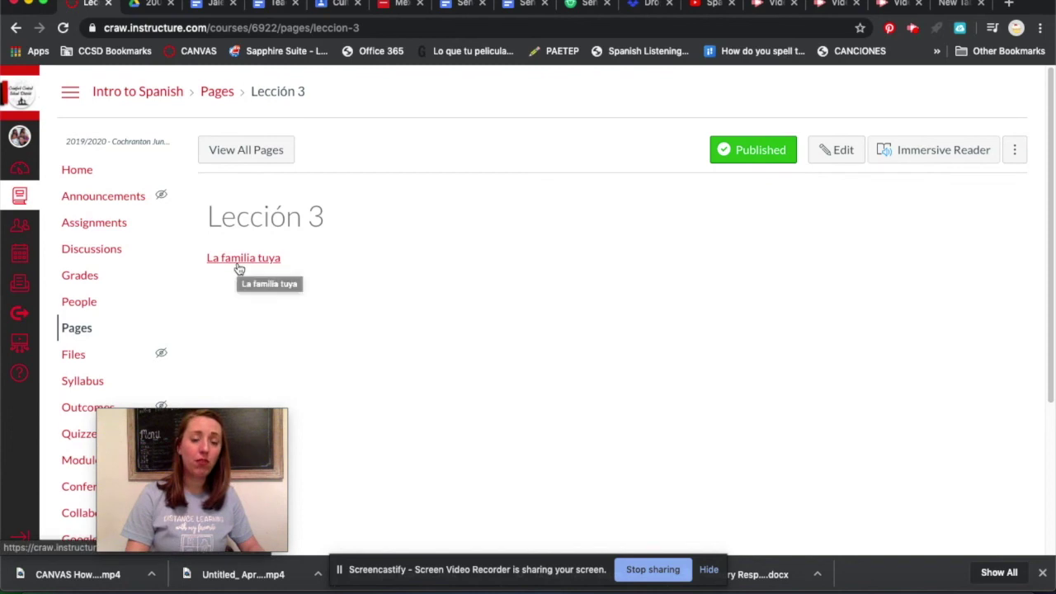
Add the line "Complete all linked assignments below:" directly above the assignment link on the Lección 3 page and save
click(819, 151)
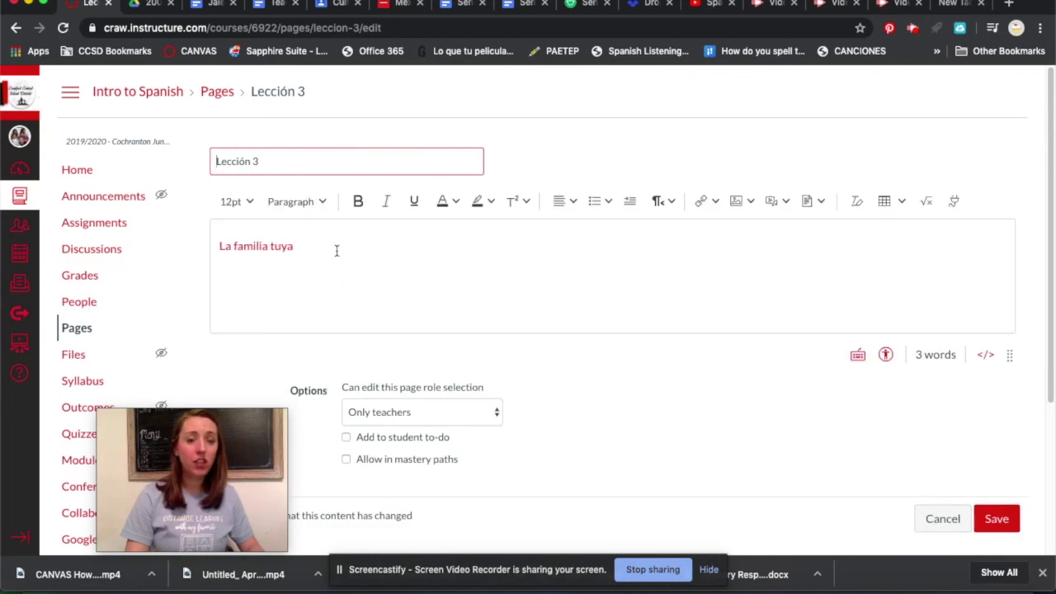
triple_click(341, 253)
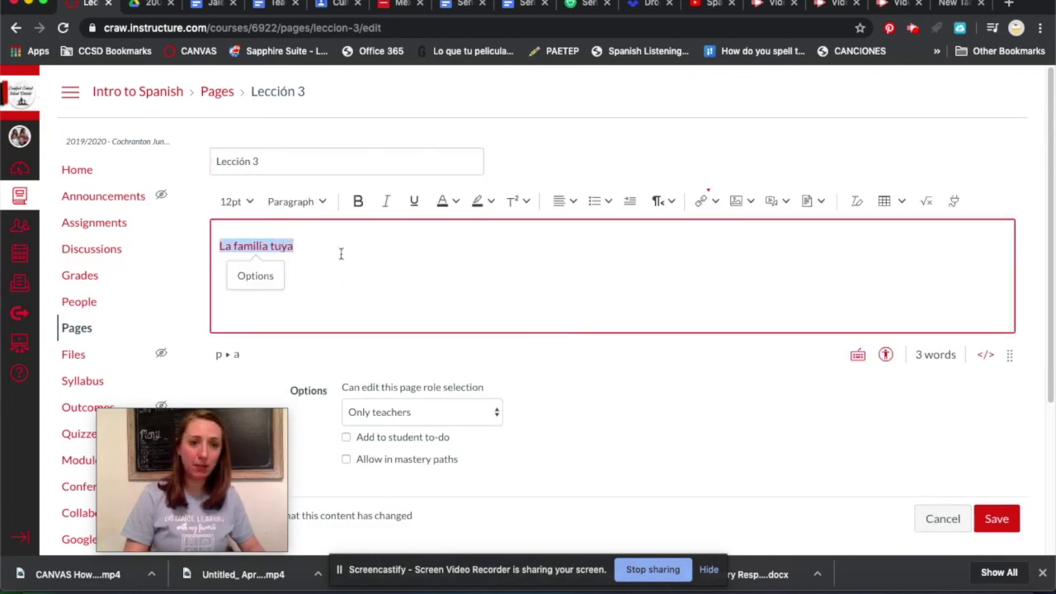
key(Left)
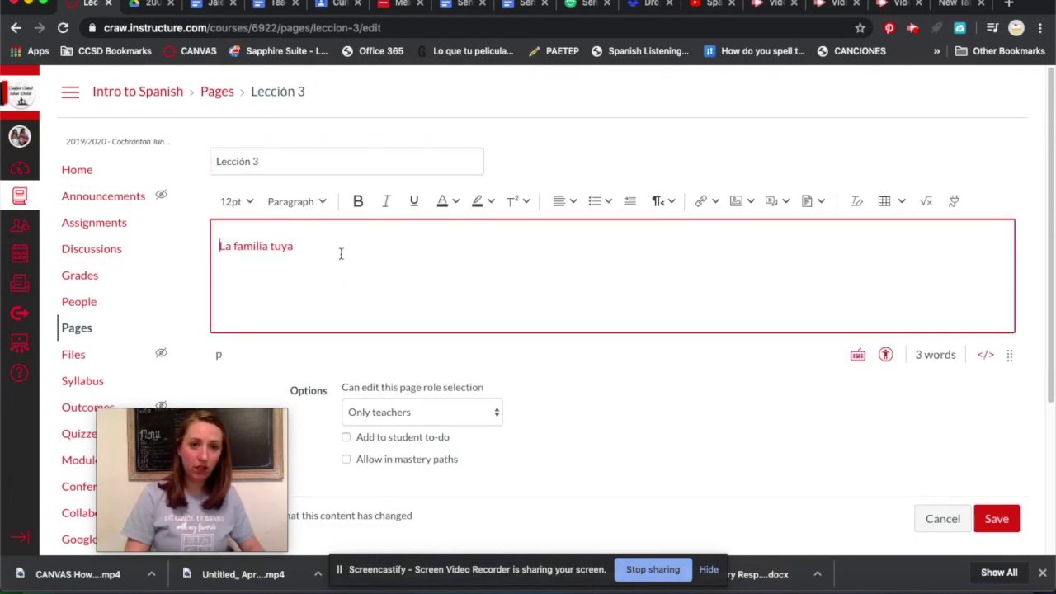
key(Return)
key(Return)
key(Up)
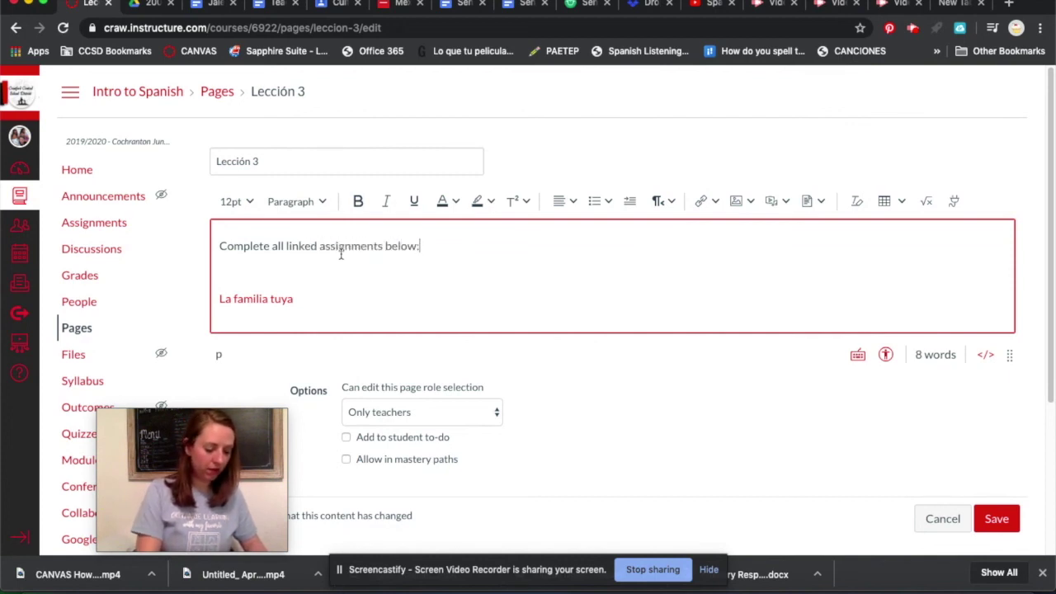
key(BackSpace)
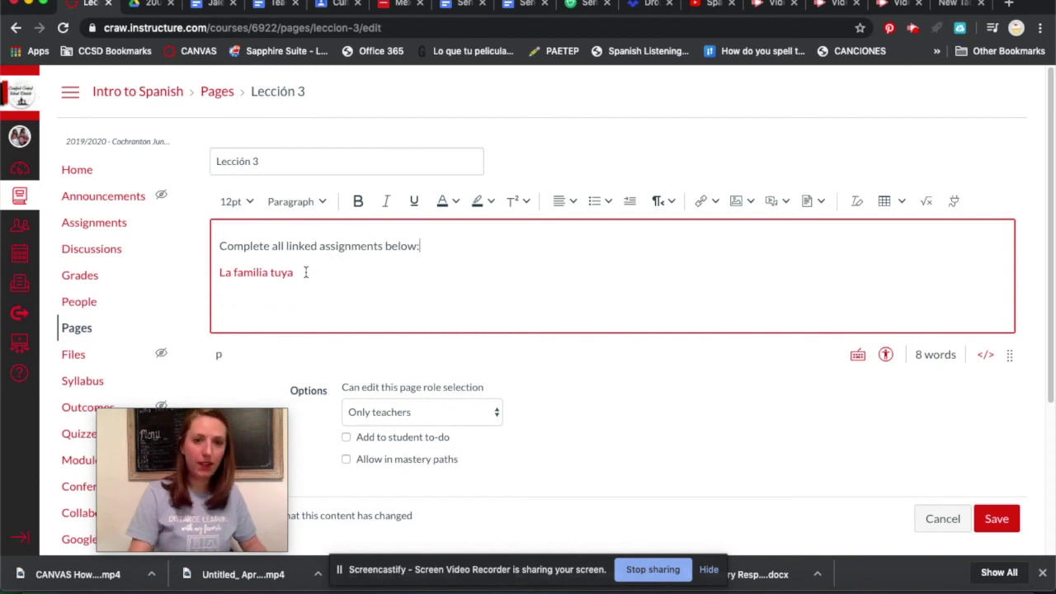
click(987, 521)
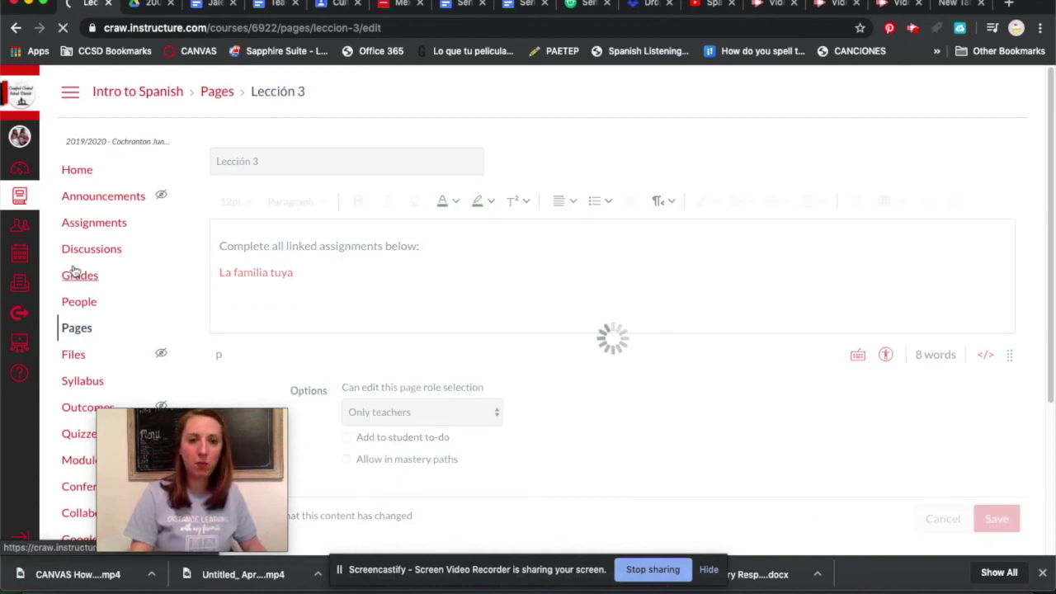